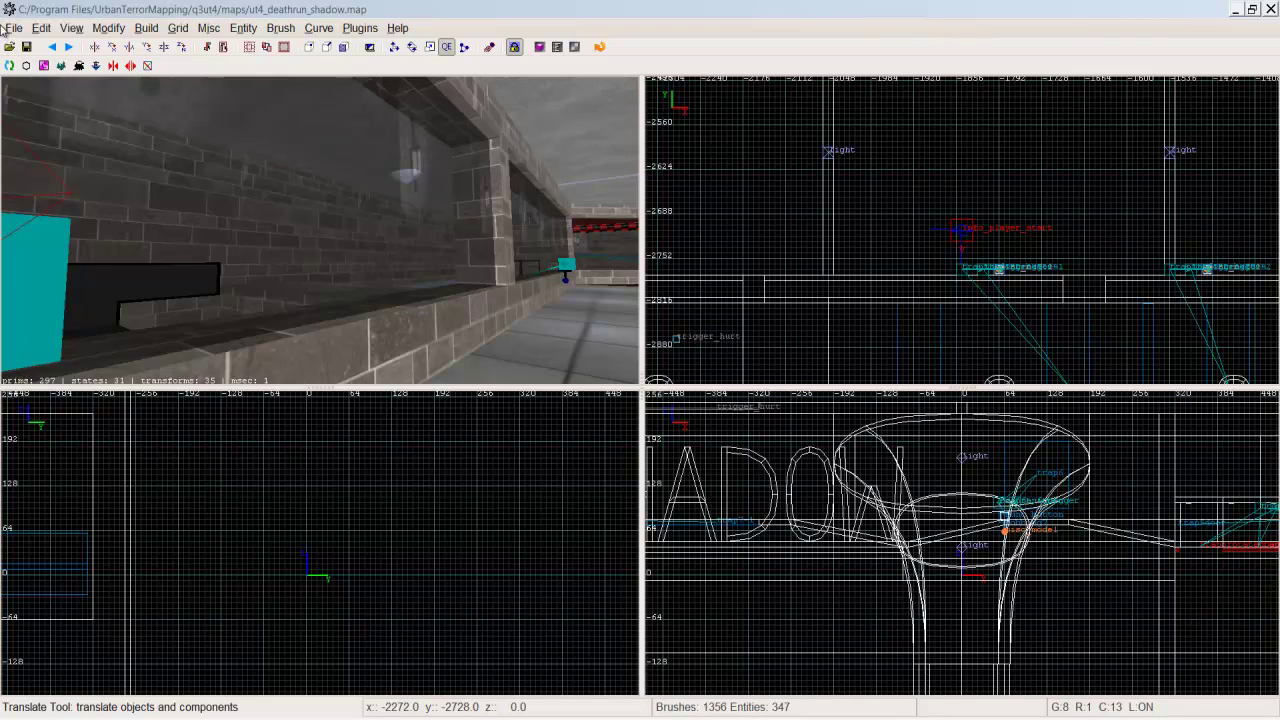
# Step: Browse the File and Grid menus, then preview and dismiss the right-click entity type list
pyautogui.click(14, 28)
pyautogui.moveTo(150, 32)
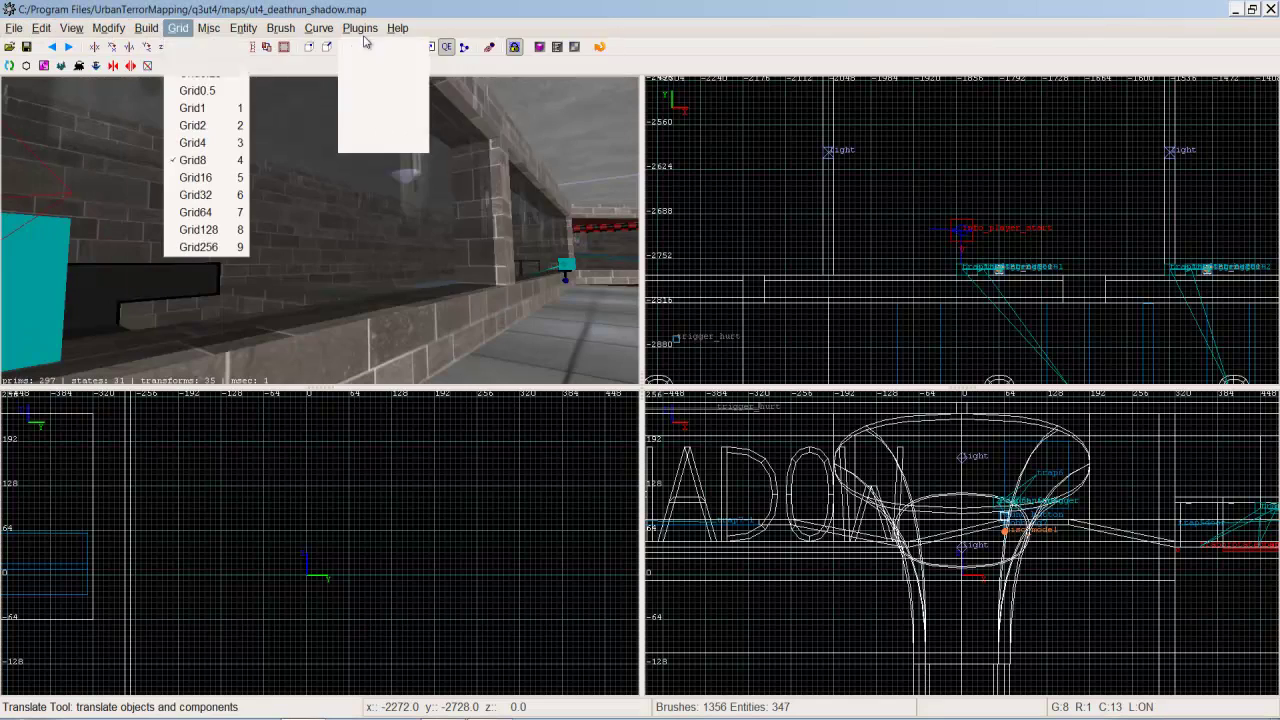
pyautogui.moveTo(318, 32)
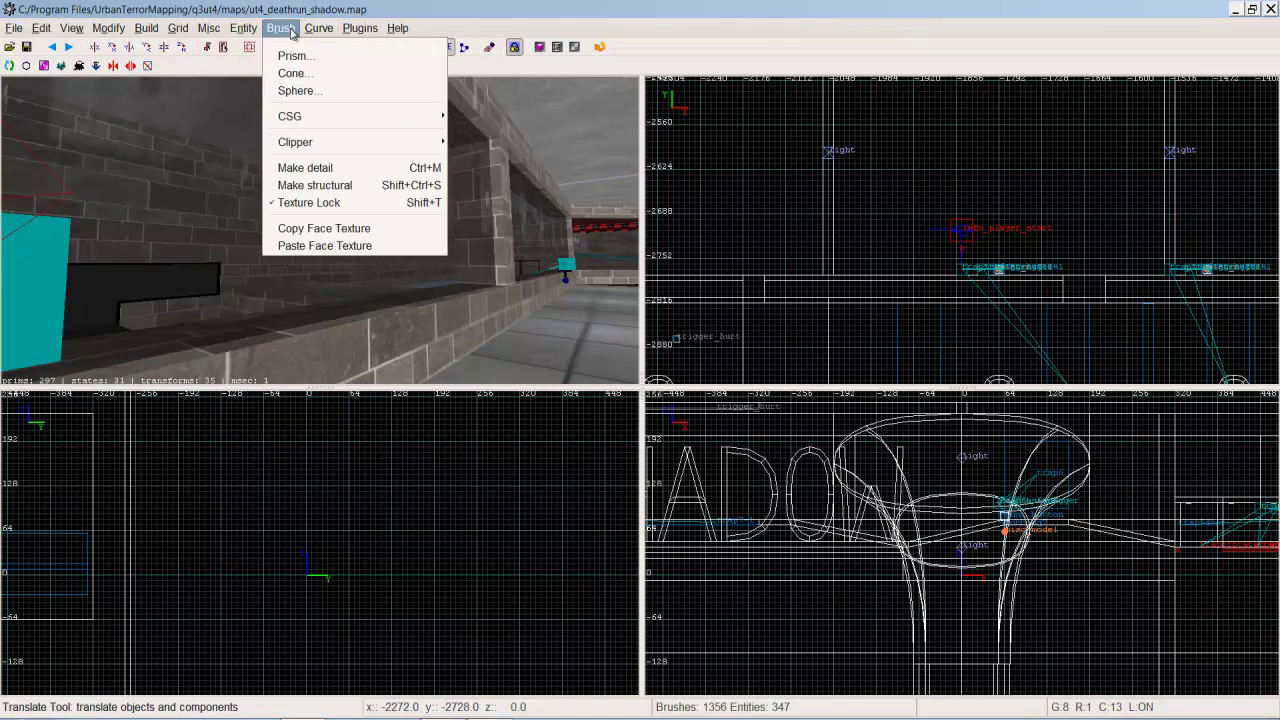
pyautogui.click(329, 313)
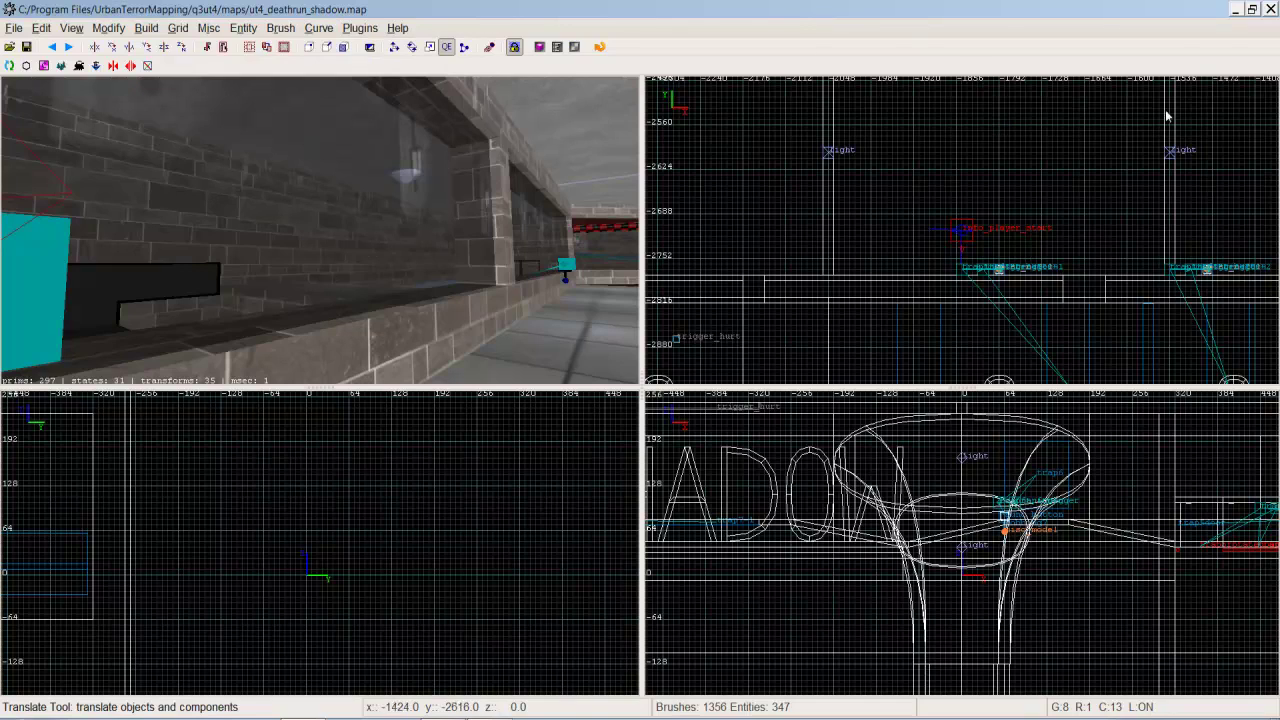
pyautogui.rightClick(955, 183)
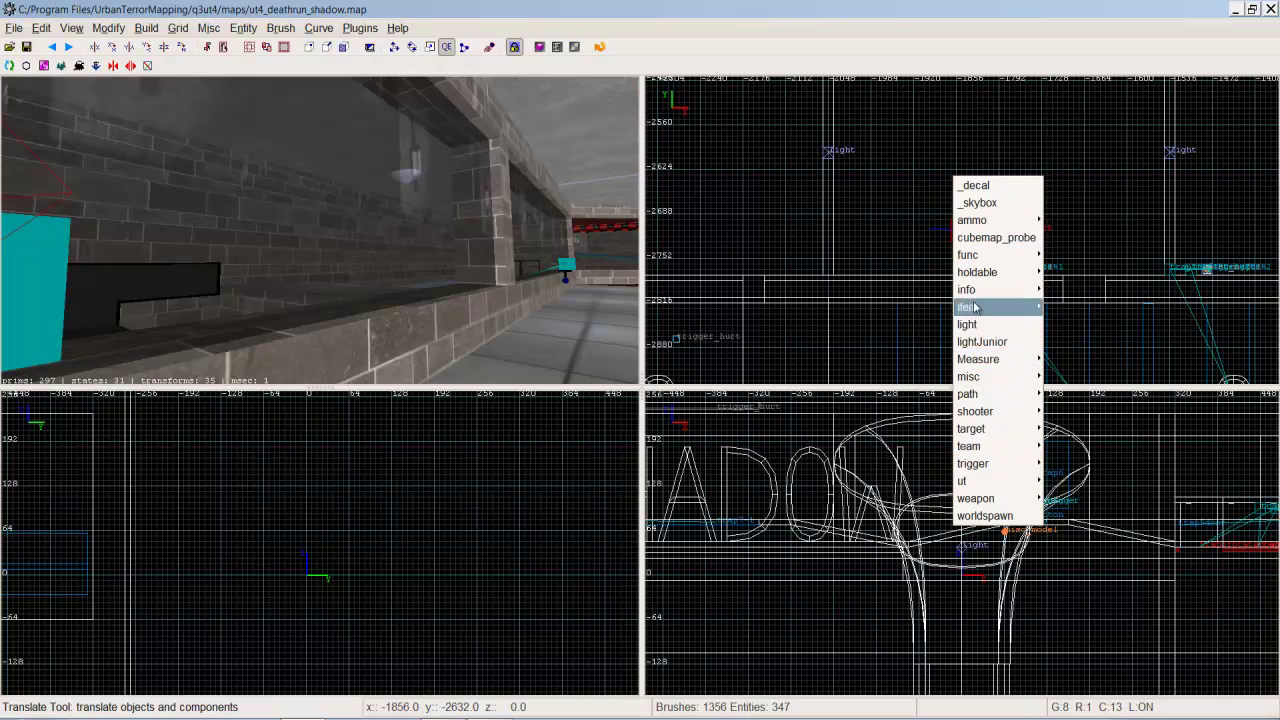
pyautogui.click(790, 219)
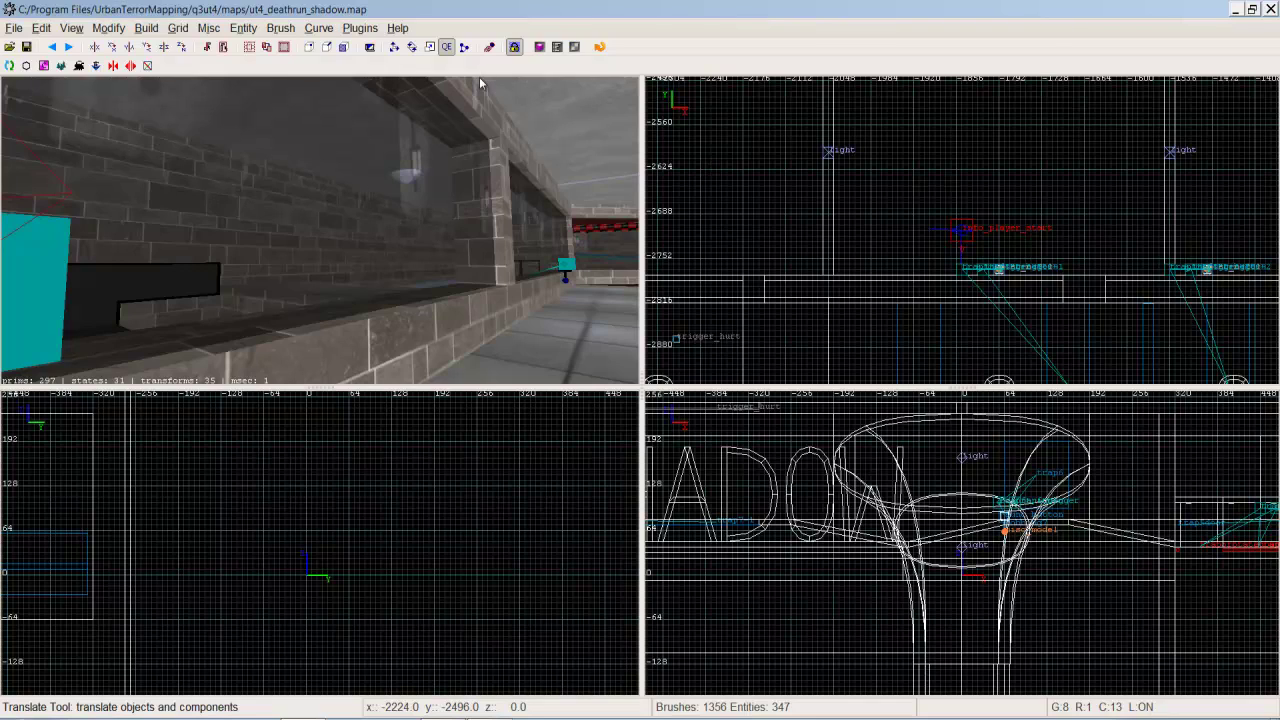
# Step: Browse the Curve, Entity, View and Help menus, then enter free-look in the 3D view
pyautogui.click(320, 30)
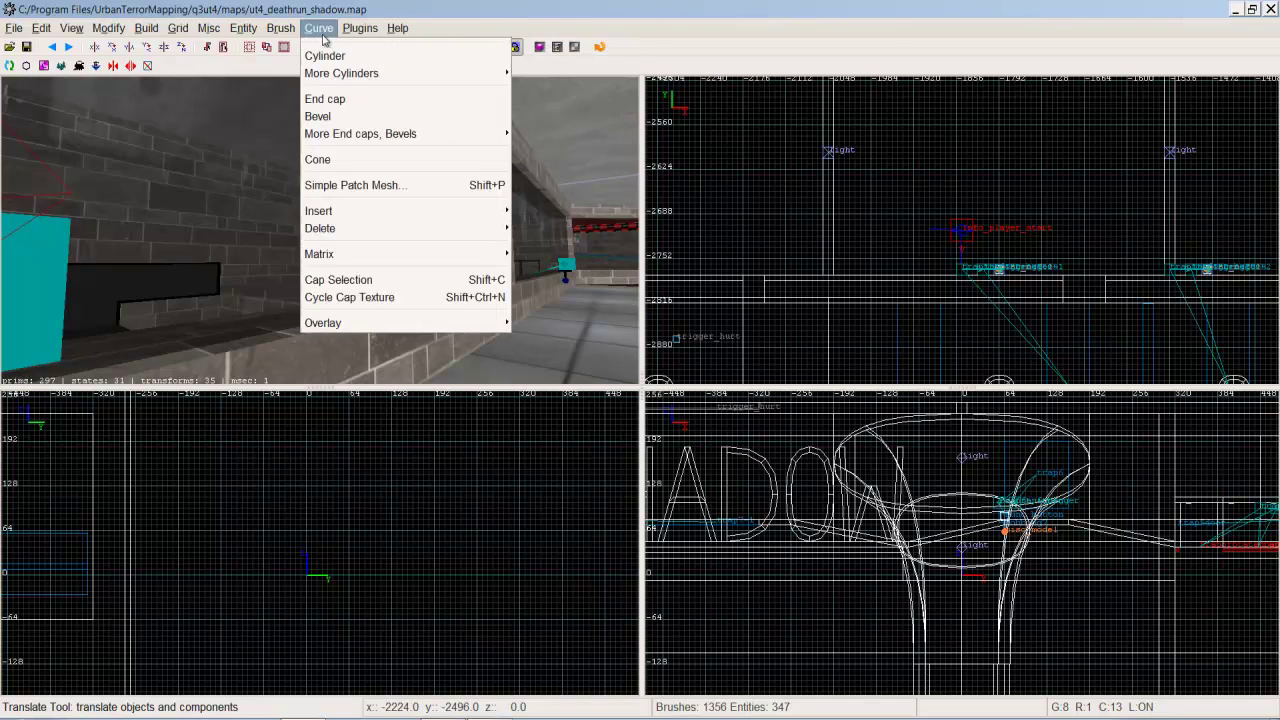
pyautogui.moveTo(17, 29)
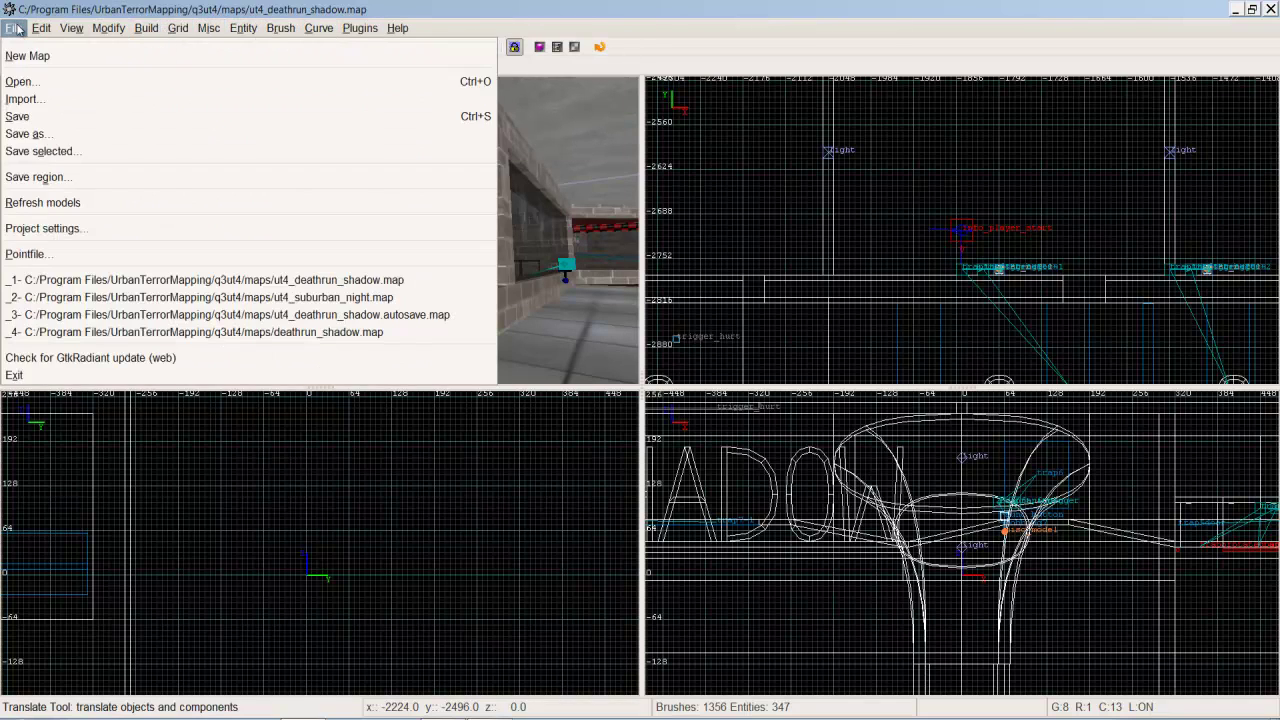
pyautogui.moveTo(280, 30)
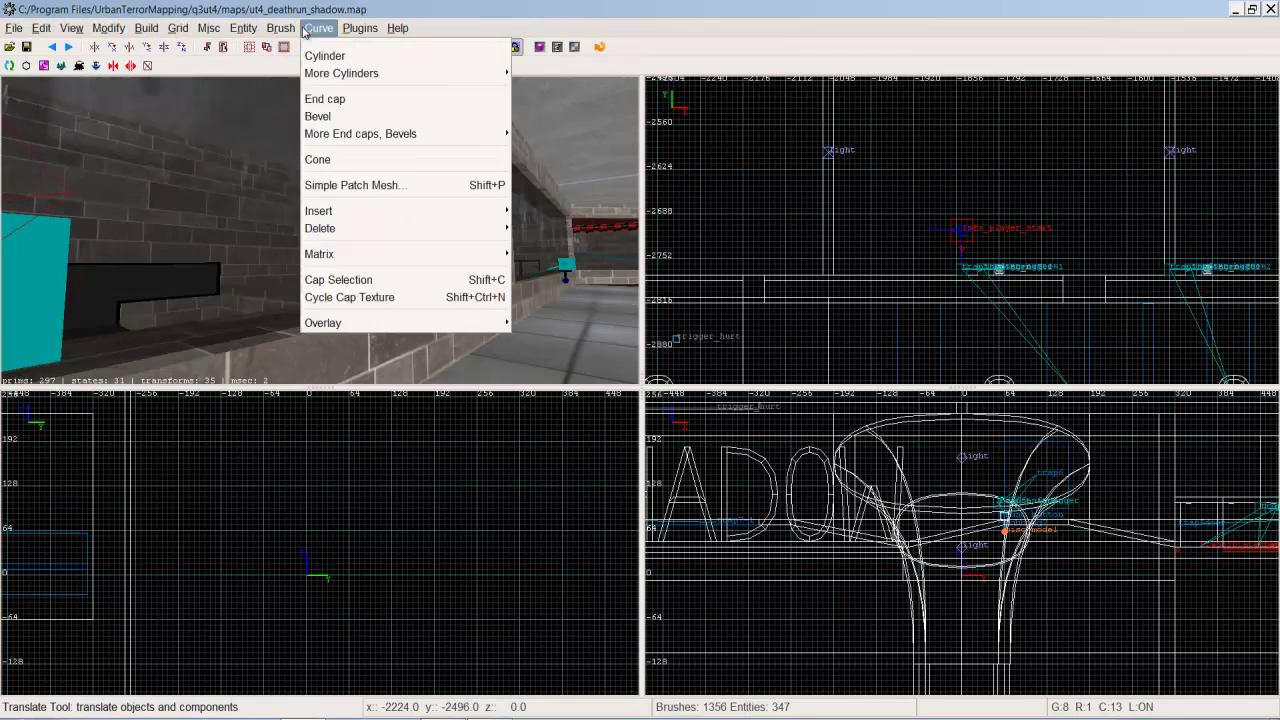
pyautogui.moveTo(398, 30)
pyautogui.click(250, 34)
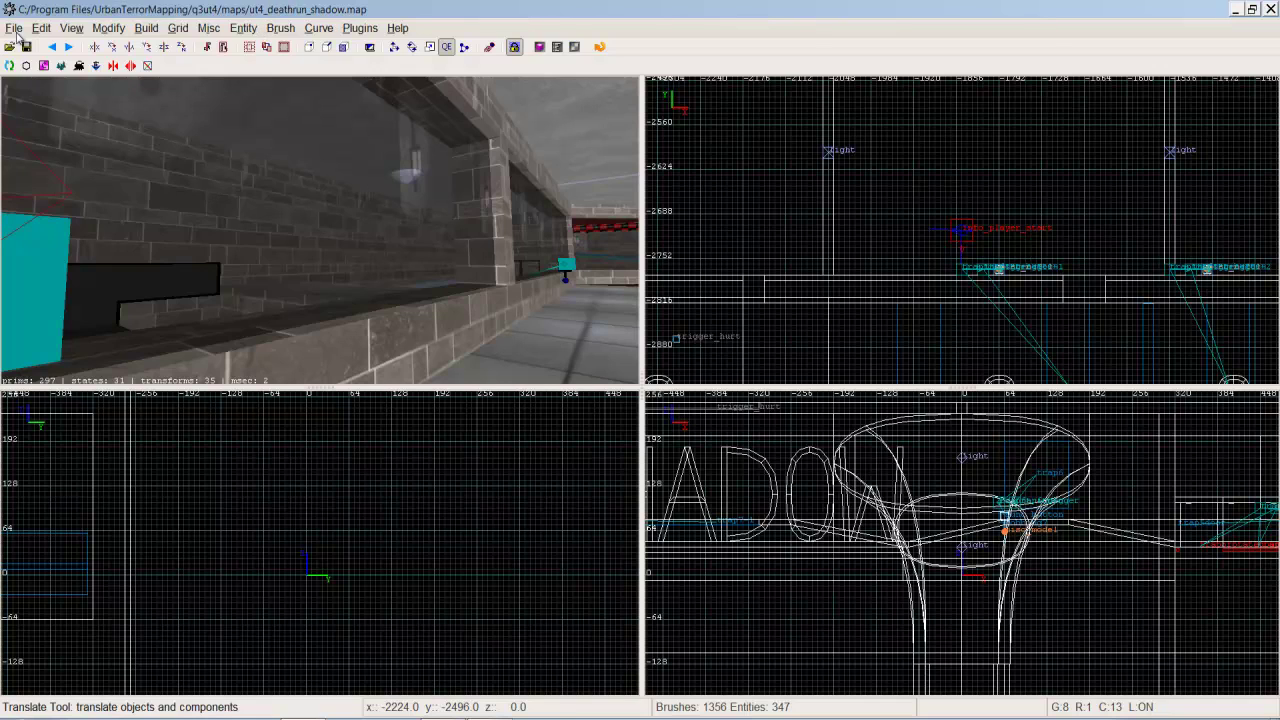
pyautogui.click(82, 30)
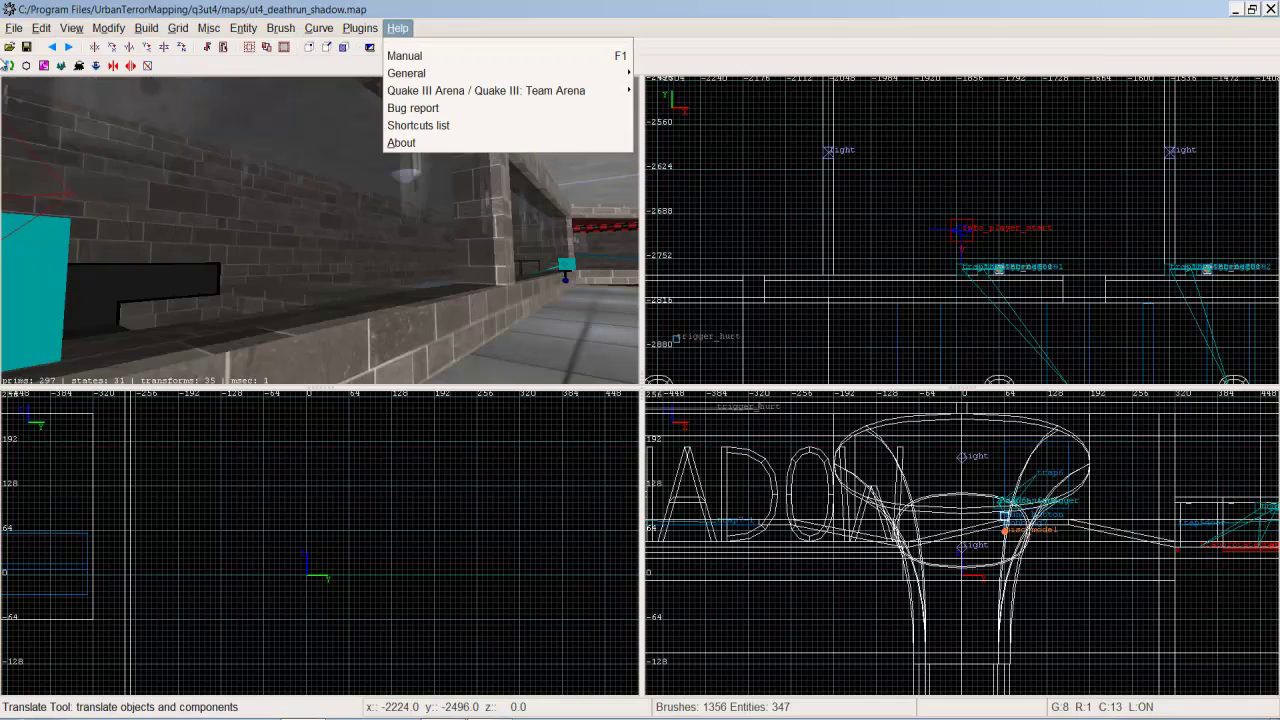
pyautogui.moveTo(57, 32)
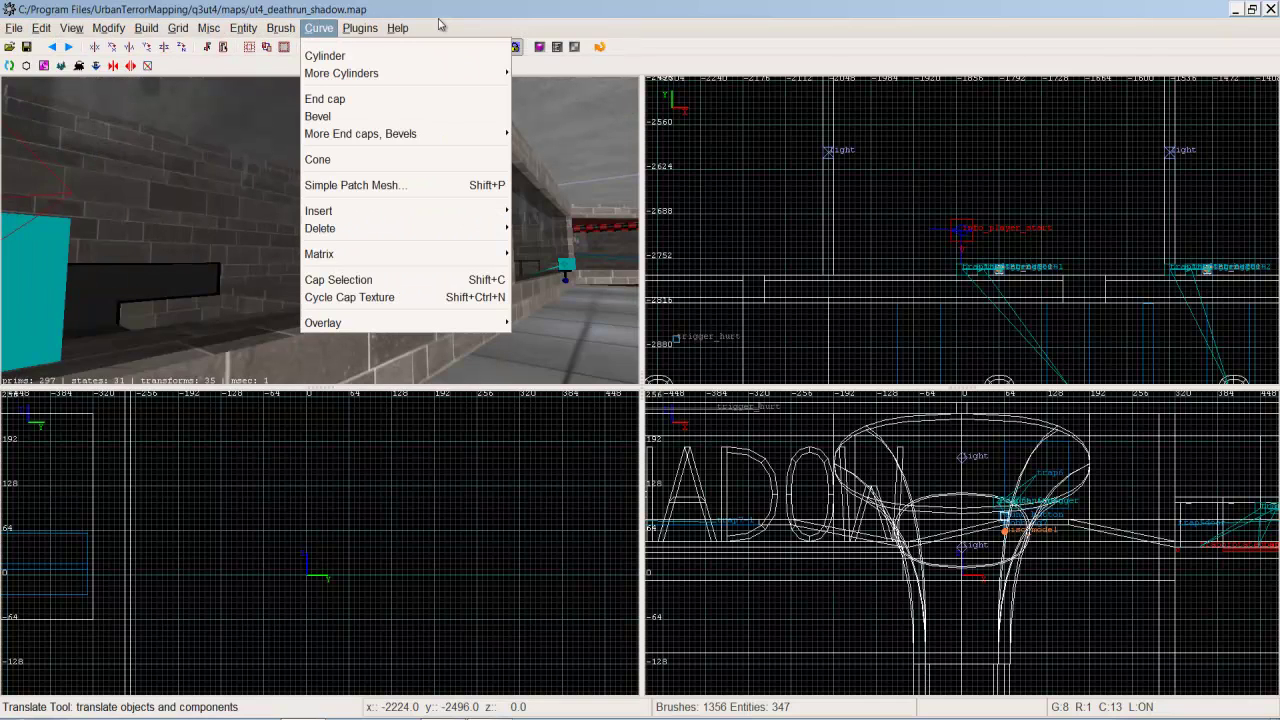
pyautogui.click(843, 326)
pyautogui.rightClick(320, 230)
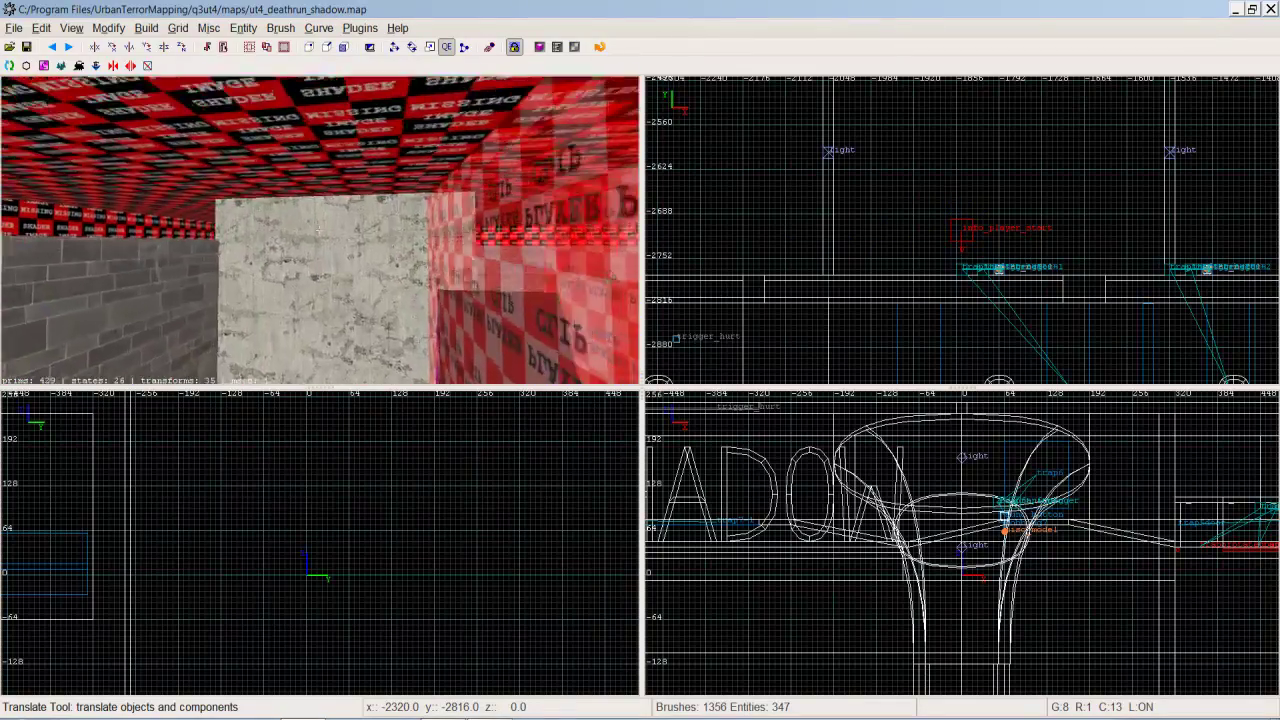
# Step: Fly the camera through the pink, cyan-tiled and brick corridors past the cones, then exit free-look
pyautogui.press('Up')
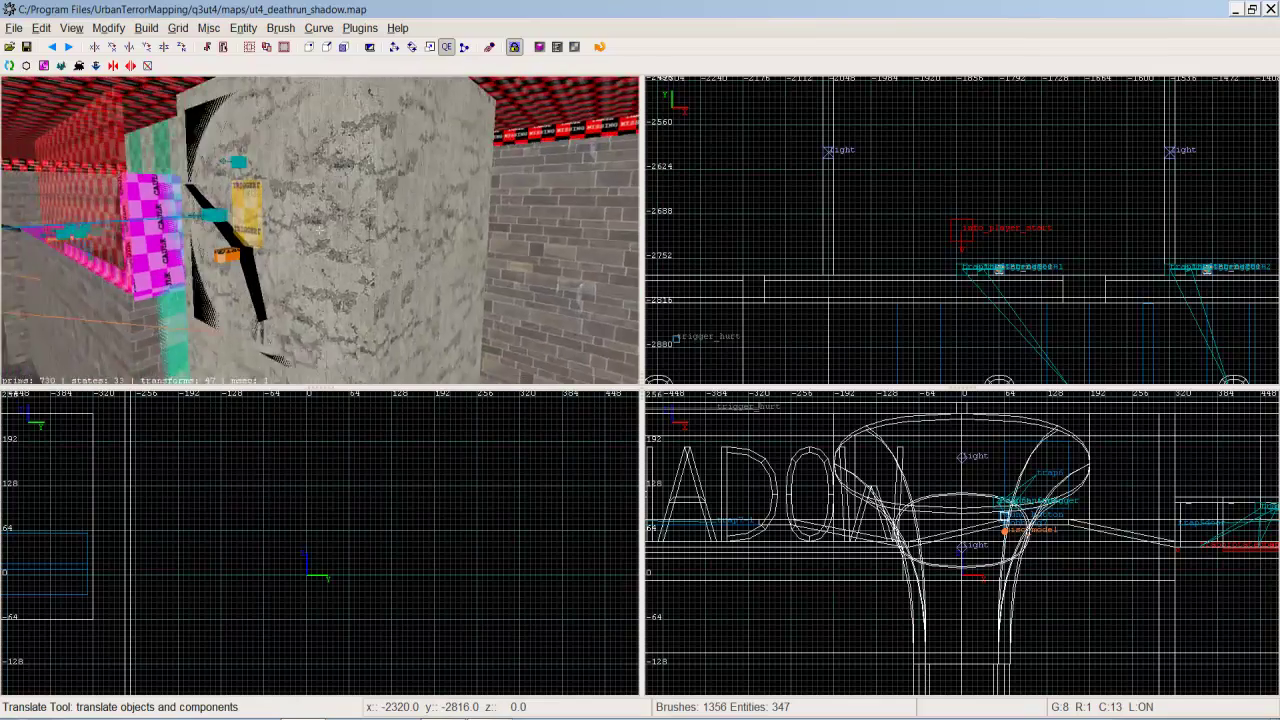
pyautogui.press('Up')
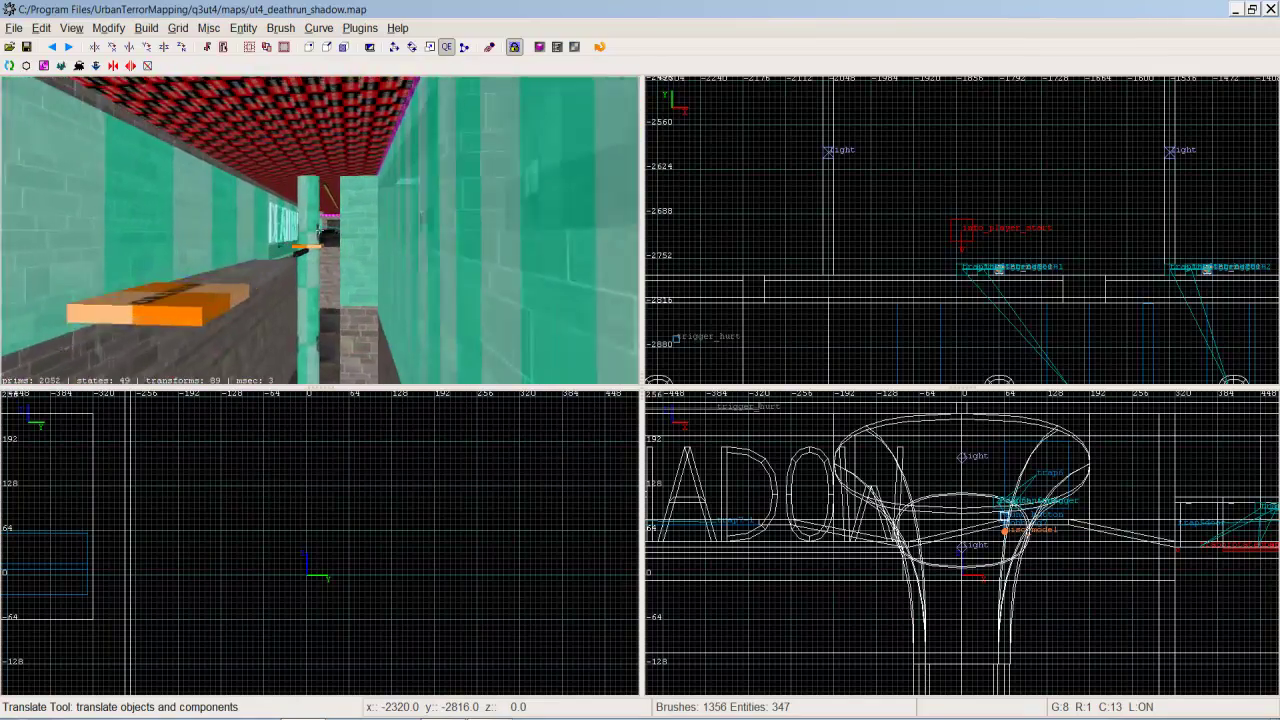
pyautogui.press('Up')
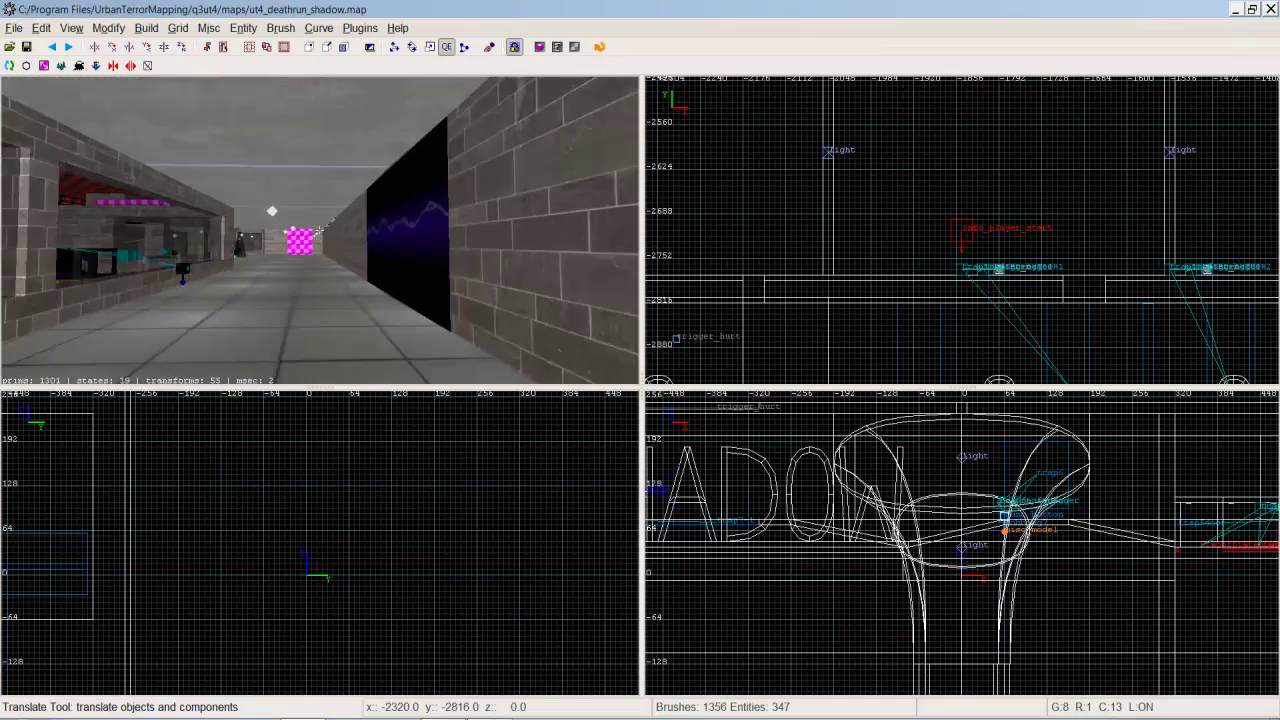
pyautogui.press('Up')
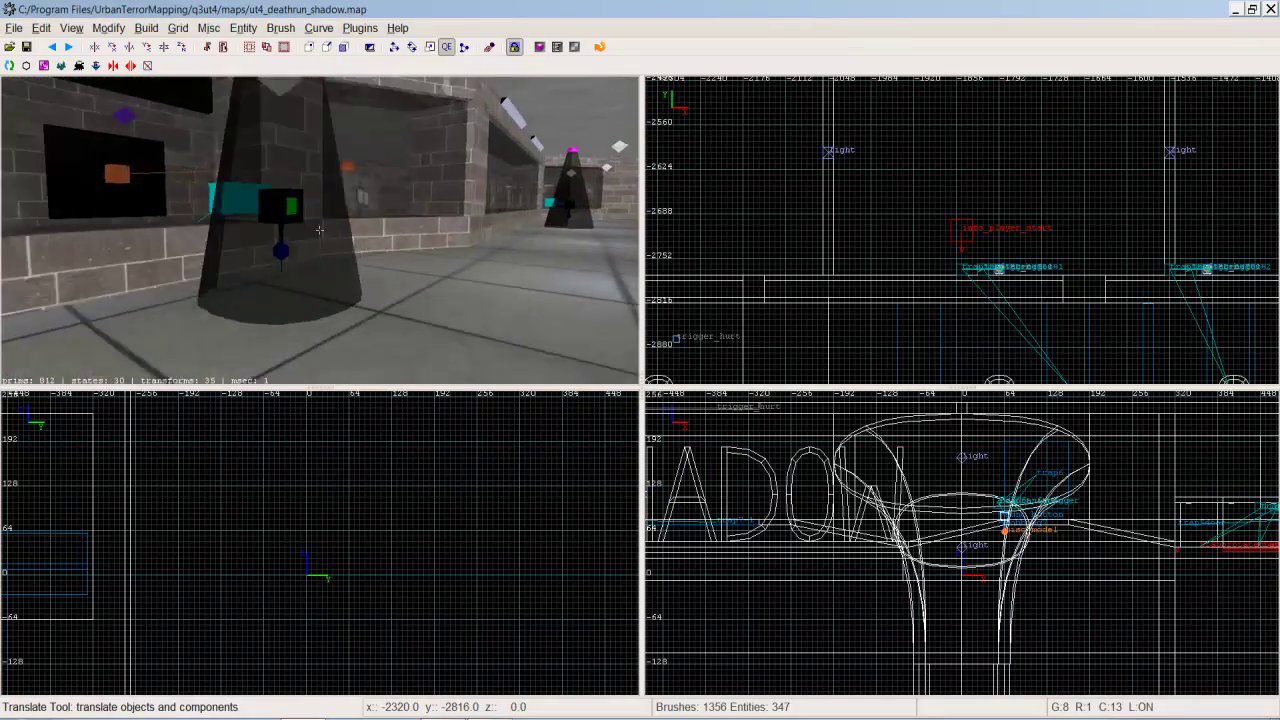
pyautogui.press('Up')
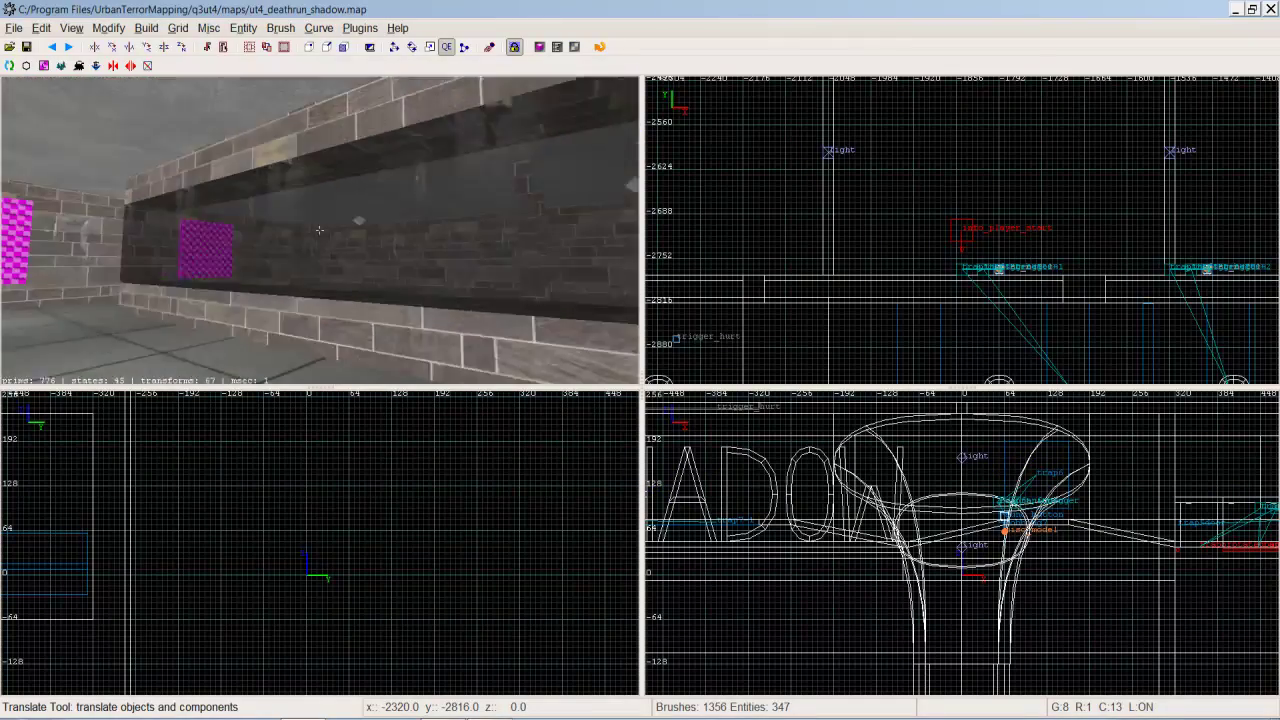
pyautogui.press('Up')
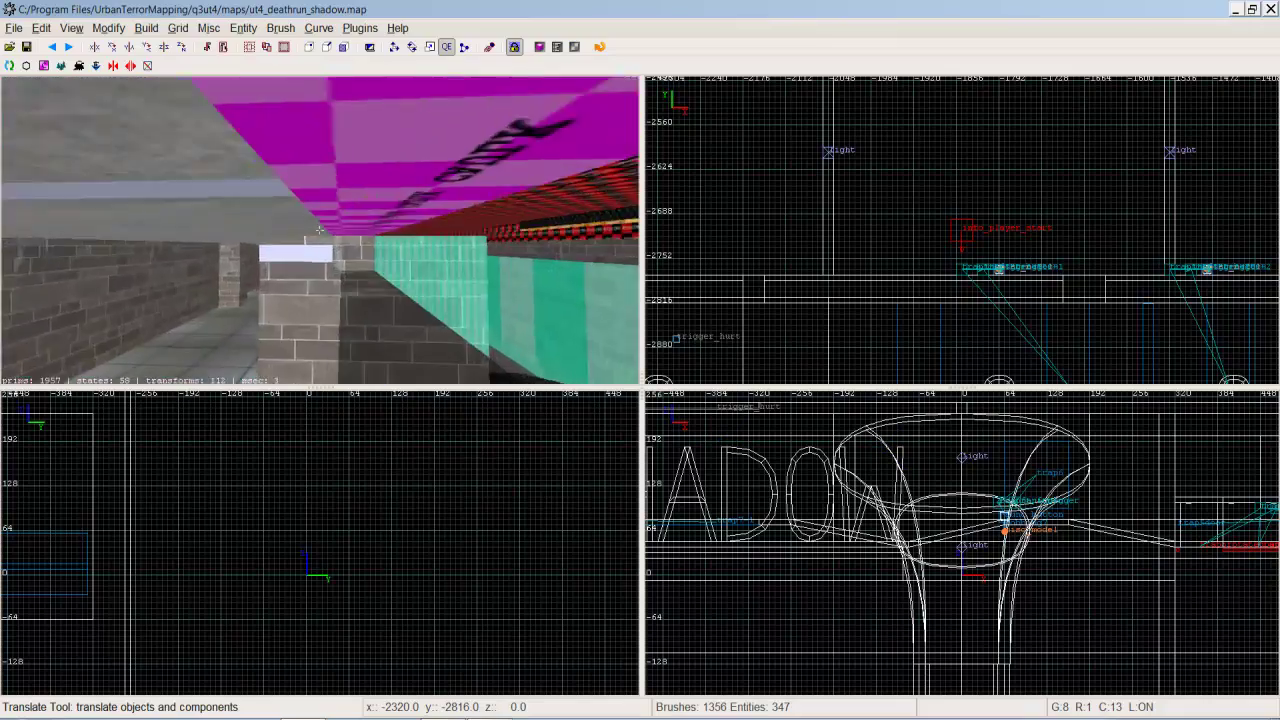
pyautogui.press('Up')
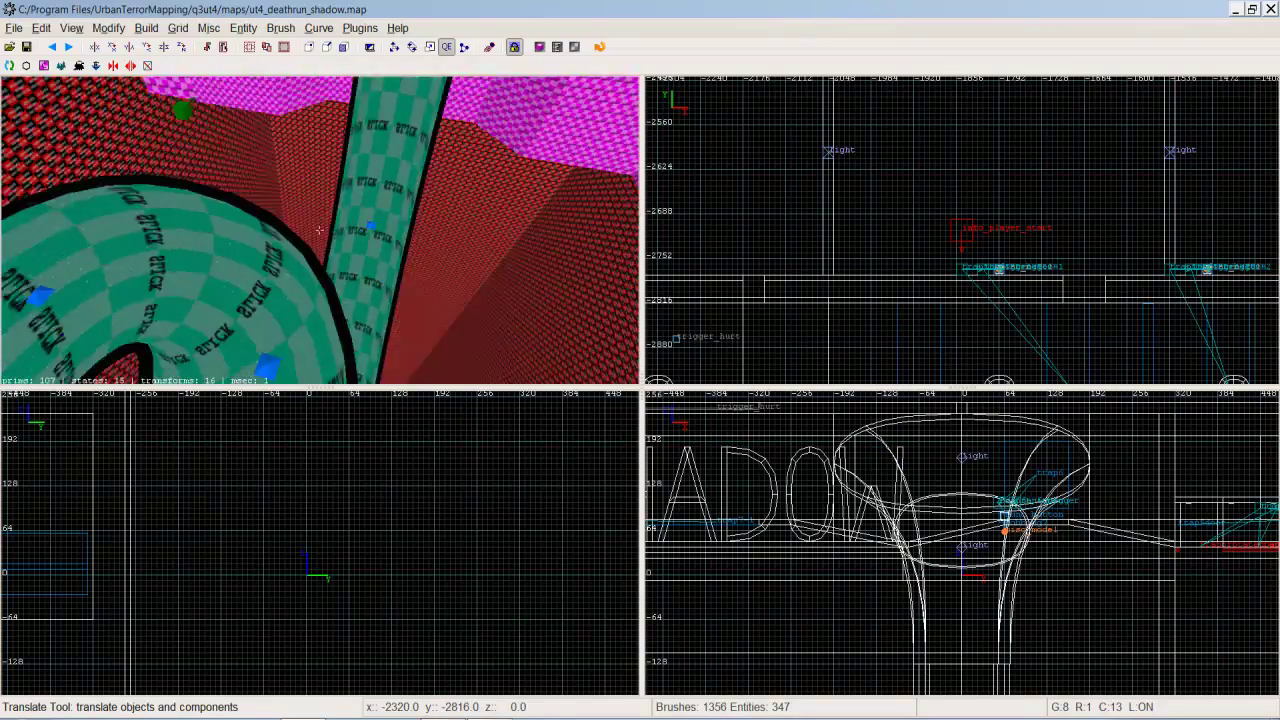
pyautogui.press('Up')
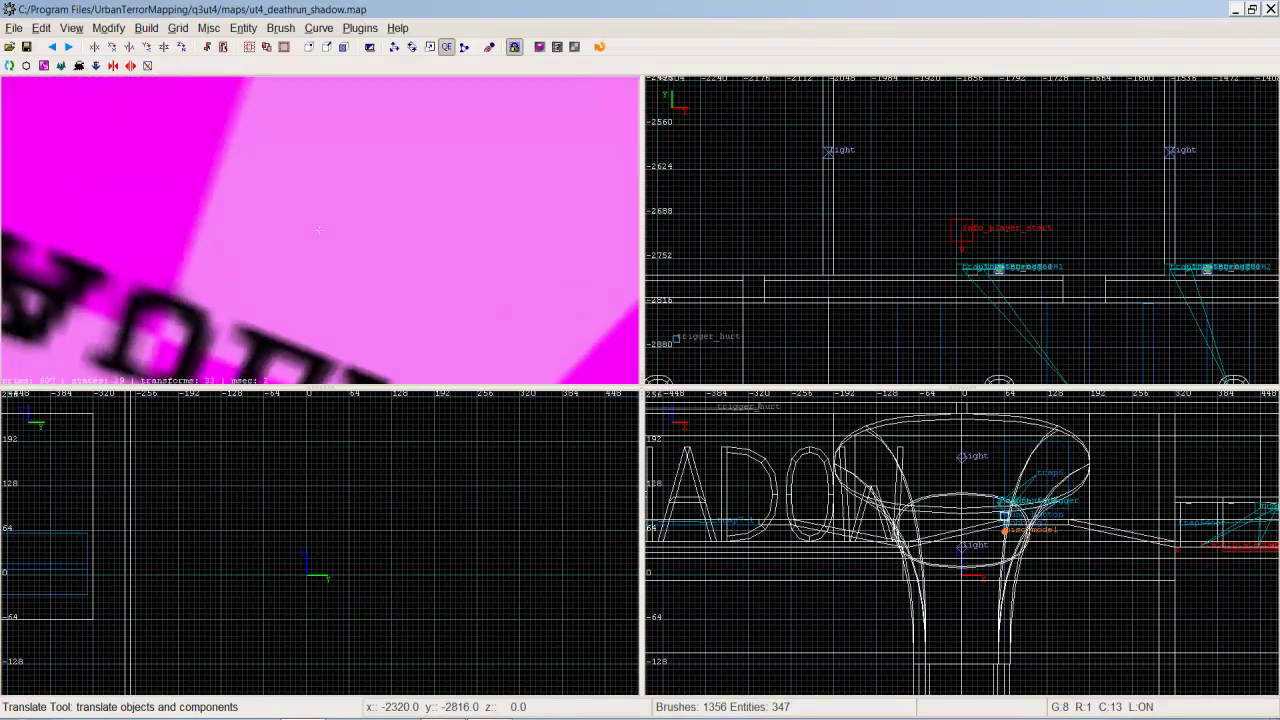
pyautogui.press('Up')
pyautogui.rightClick(486, 251)
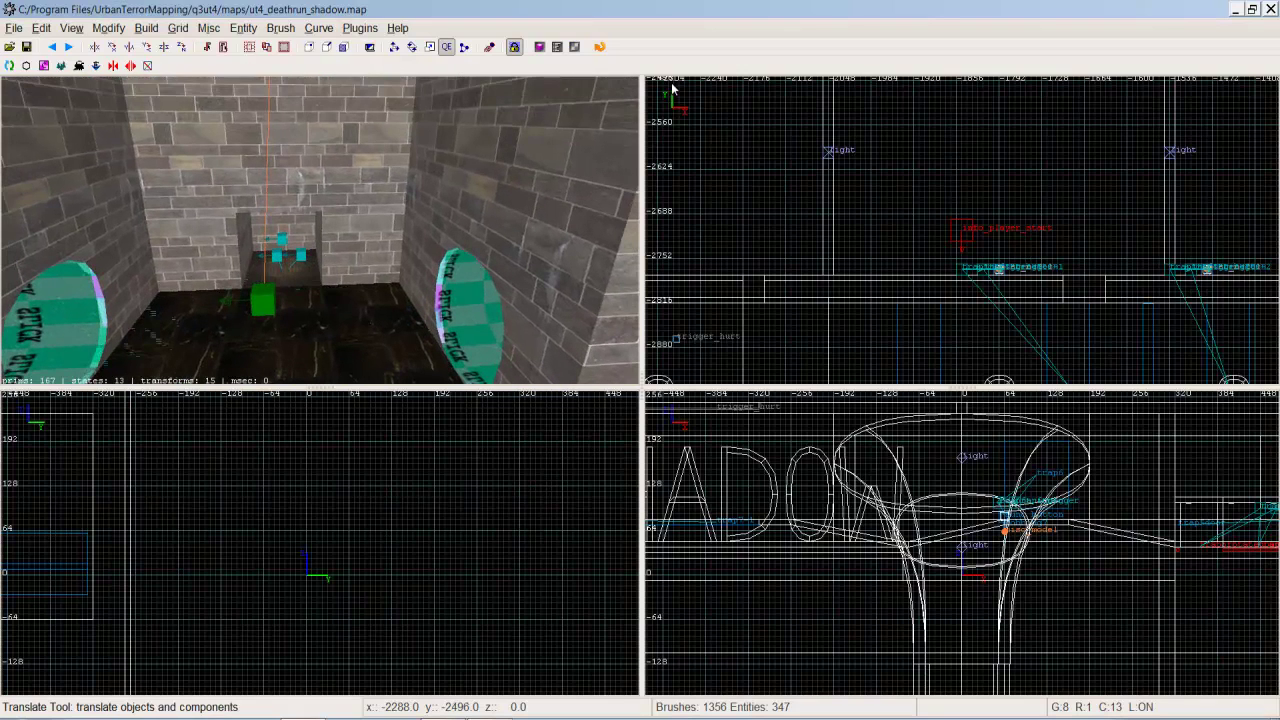
# Step: Create a new blank map and bring up the File menu again
pyautogui.click(14, 27)
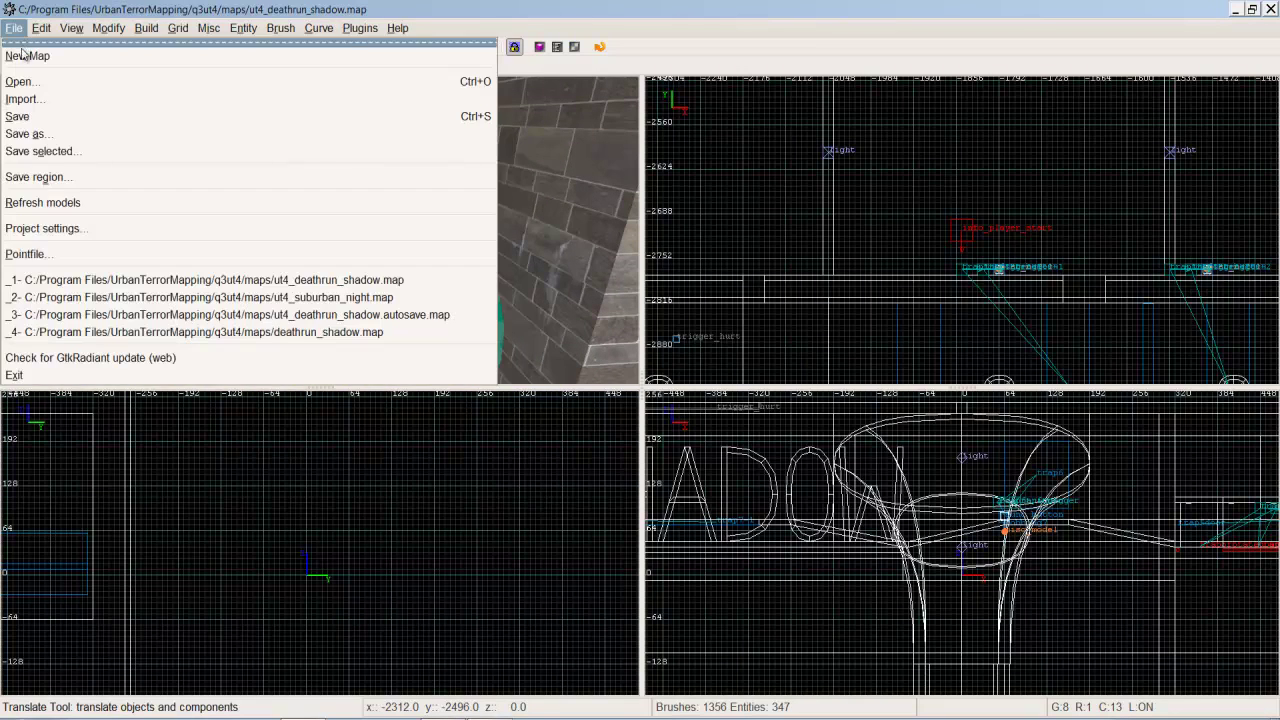
pyautogui.click(24, 55)
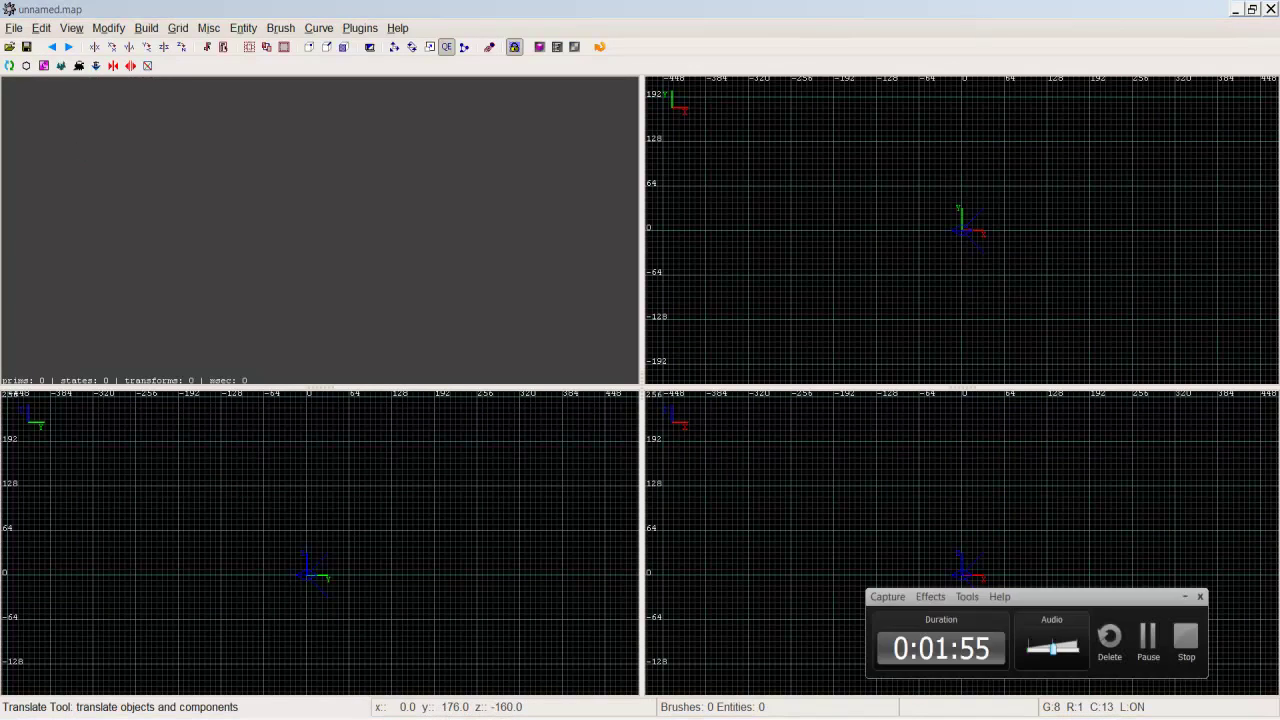
pyautogui.click(12, 27)
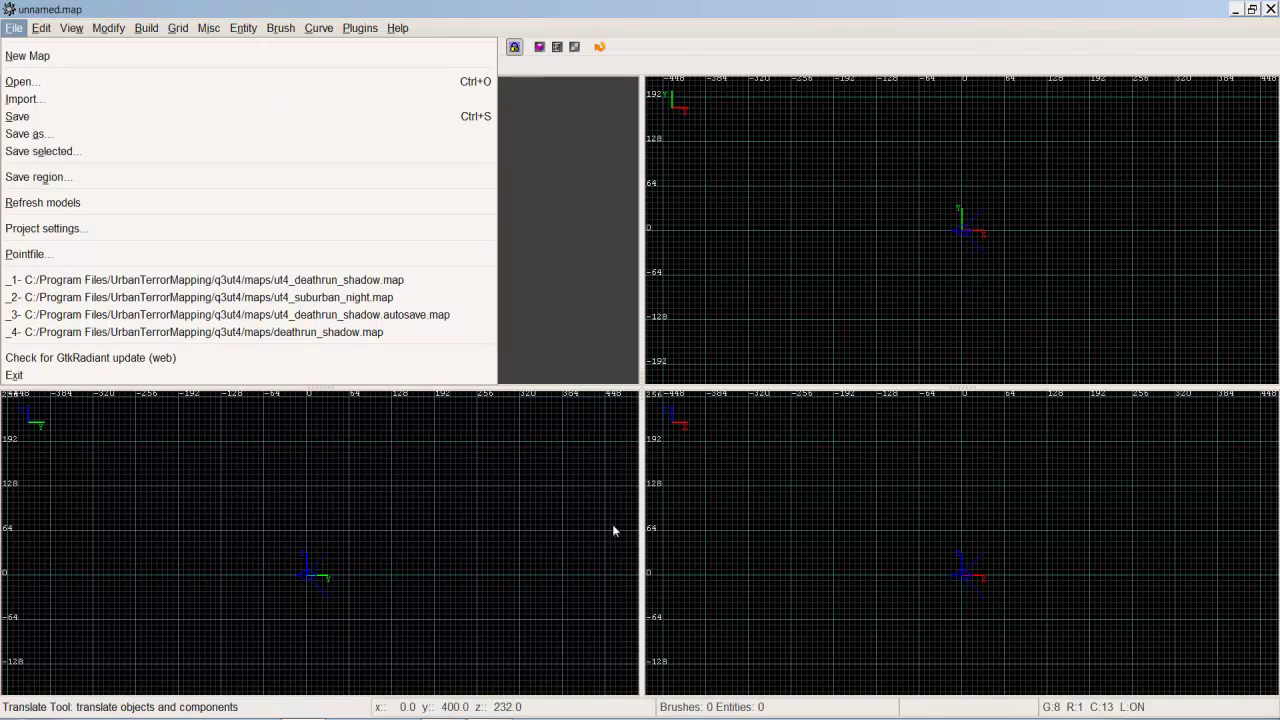
# Step: Set the project mod to Custom Quake III modification with fs_game q3ut4 and confirm
pyautogui.click(75, 231)
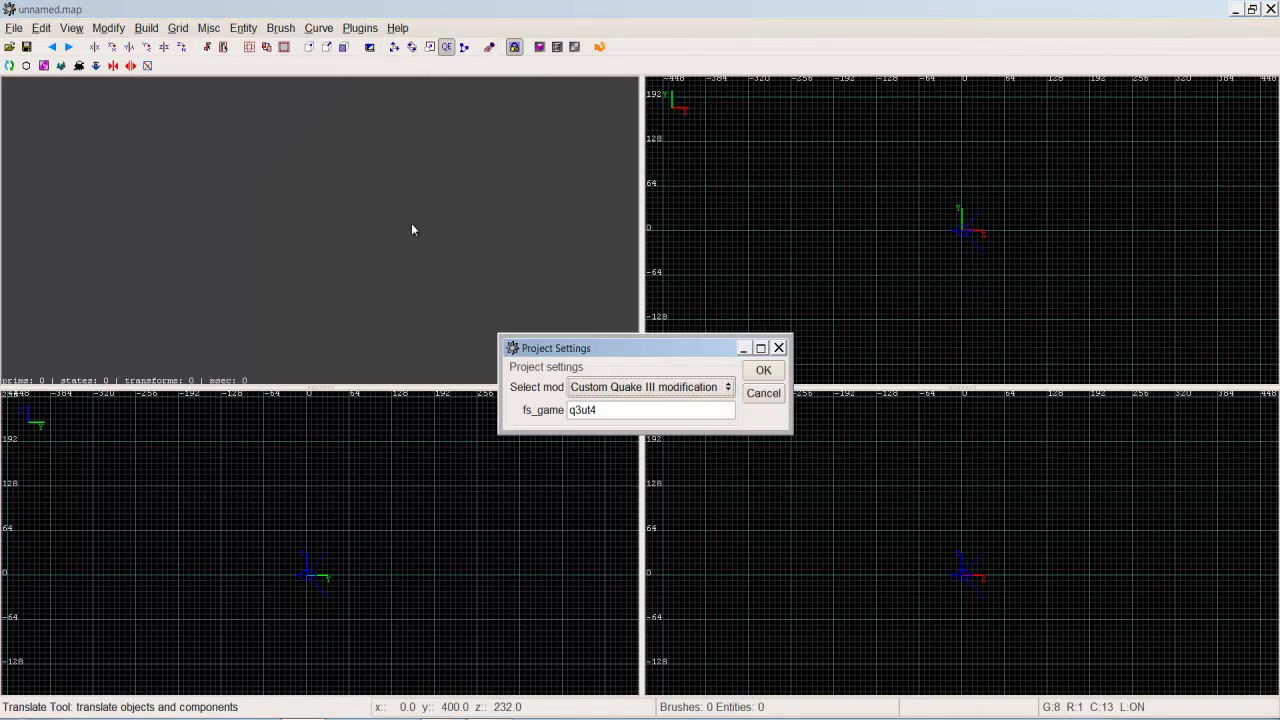
pyautogui.moveTo(580, 350); pyautogui.dragTo(562, 234)
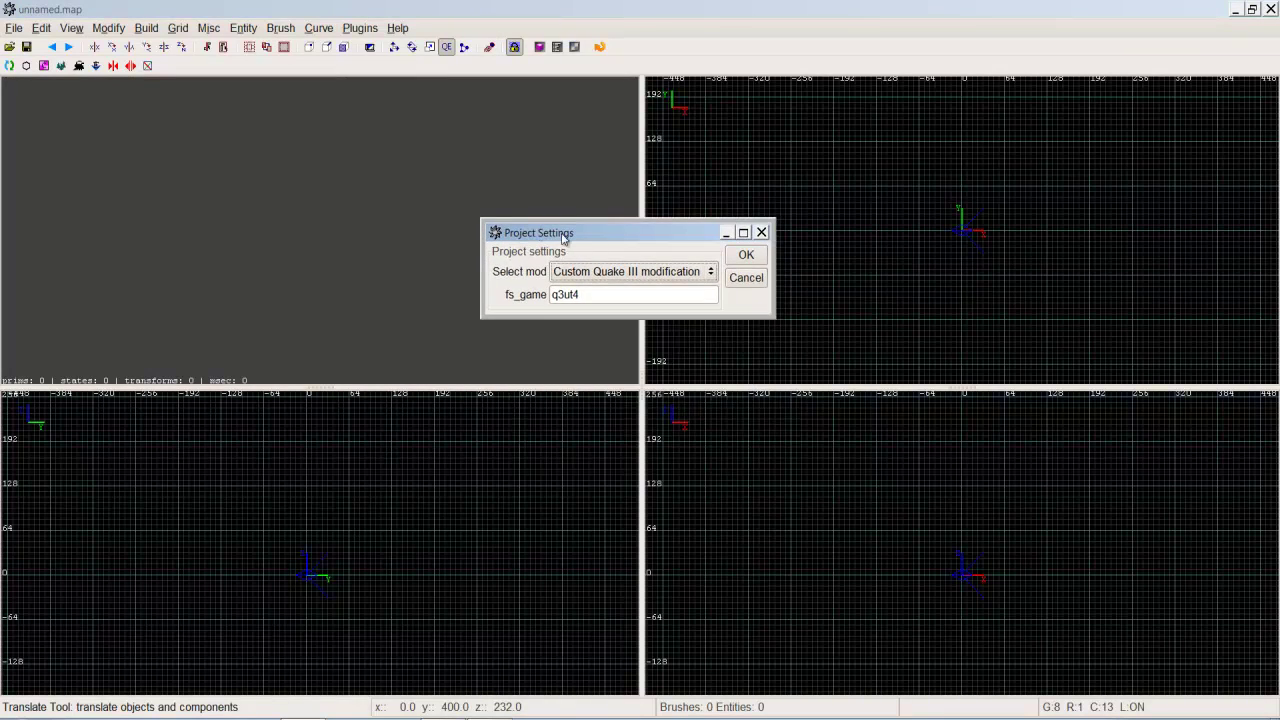
pyautogui.click(628, 268)
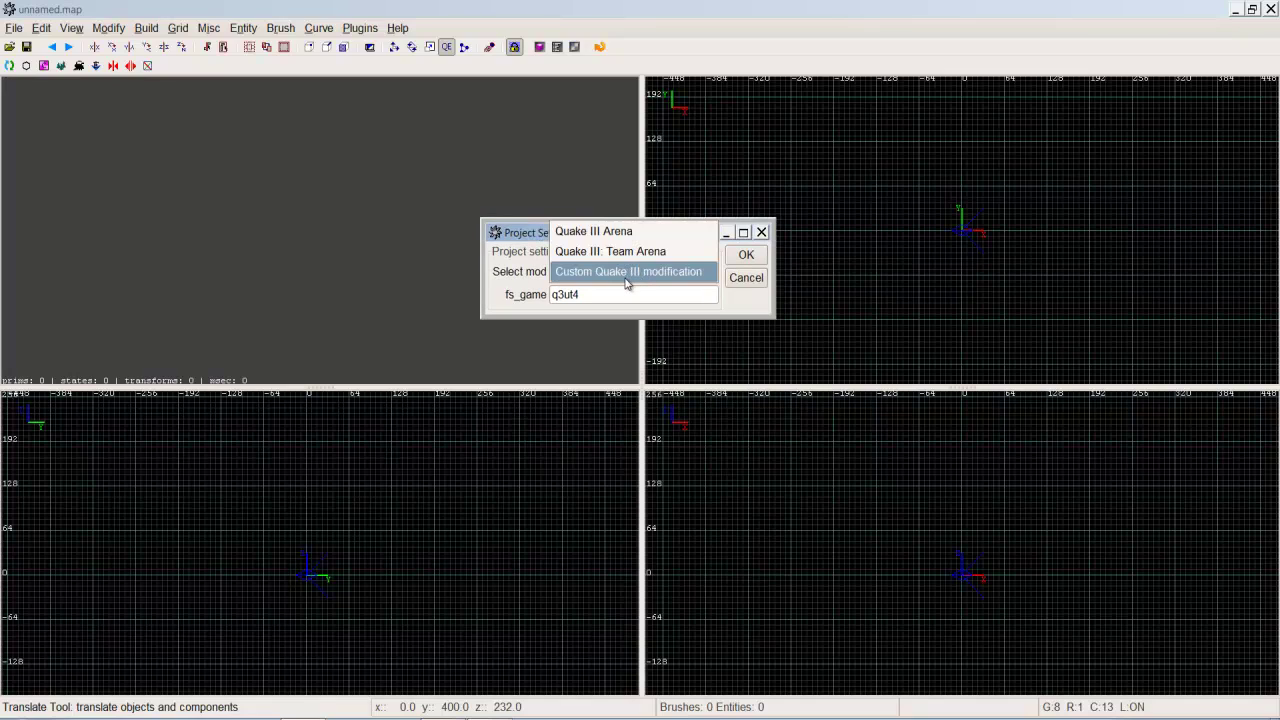
pyautogui.click(626, 280)
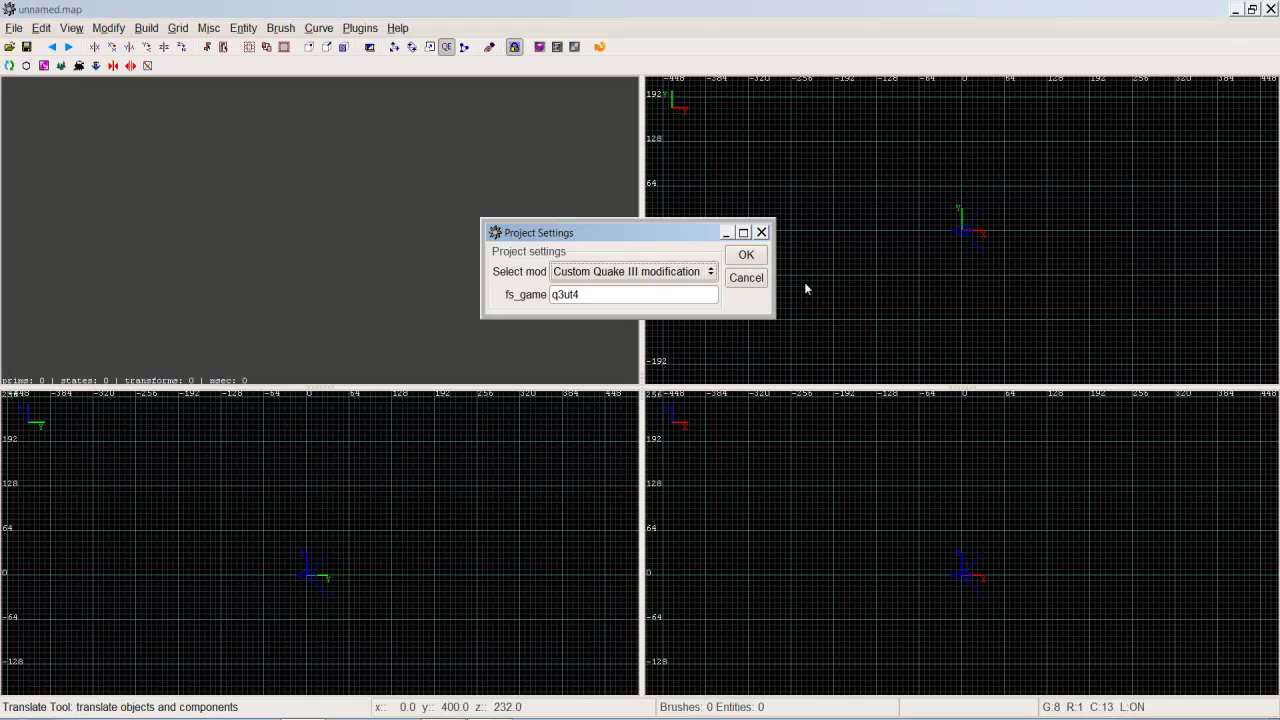
pyautogui.click(747, 256)
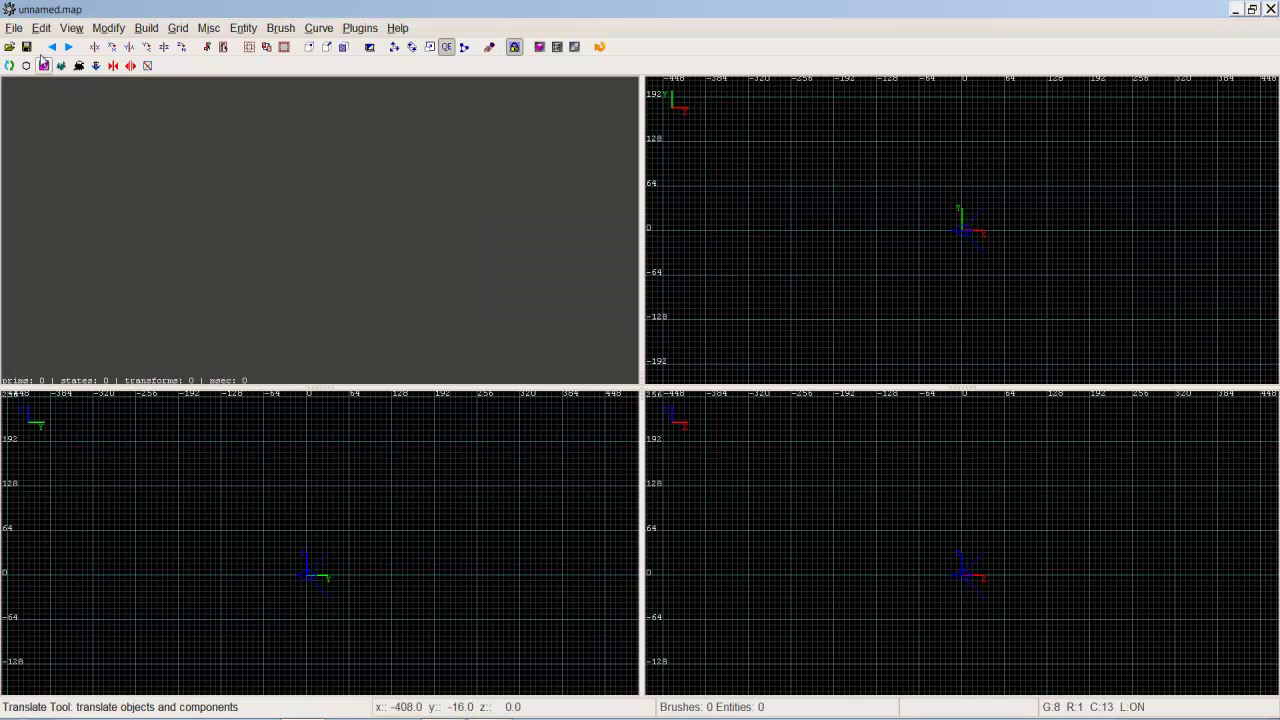
# Step: Review the File menu, then move across to the Edit menu's undo, copy and preferences commands
pyautogui.click(14, 28)
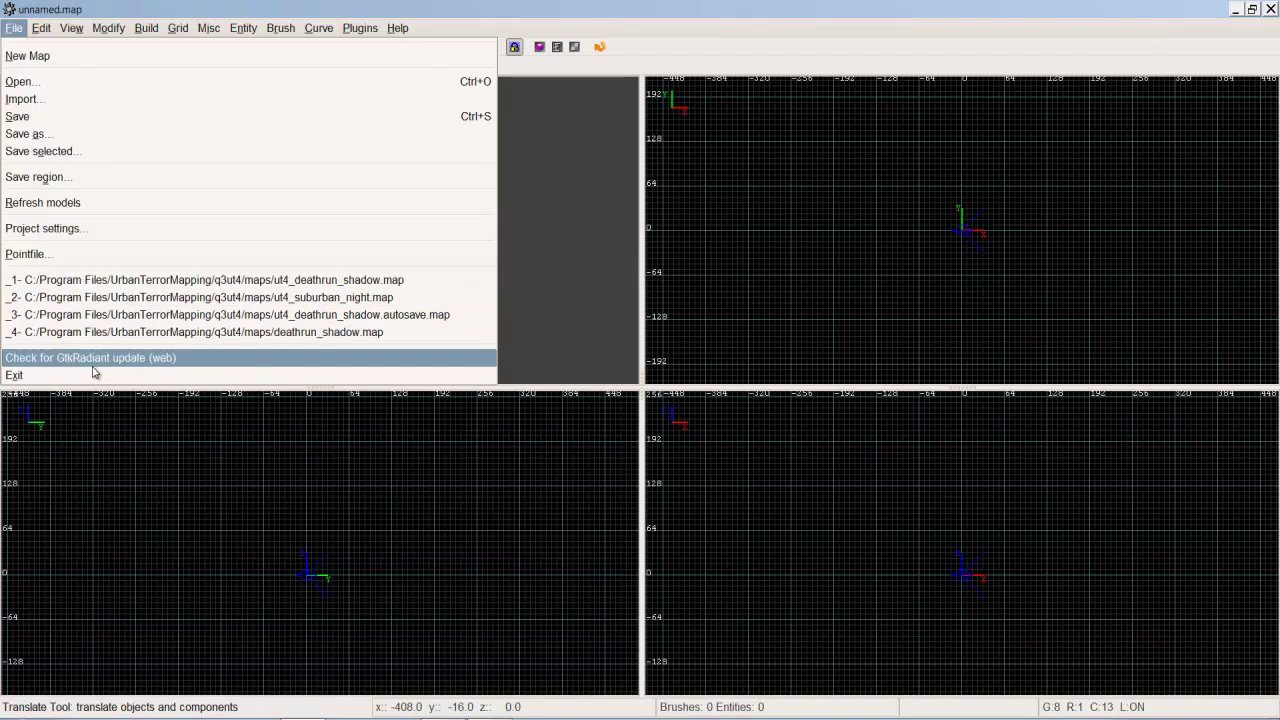
pyautogui.moveTo(38, 30)
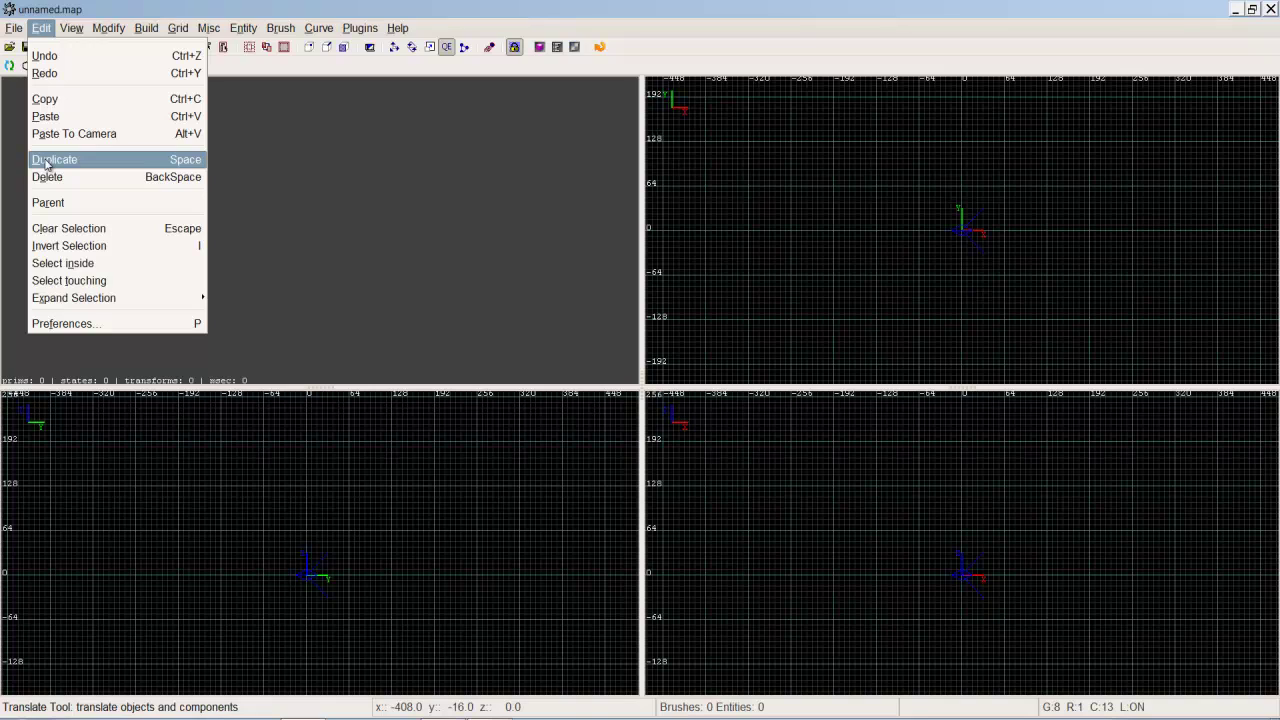
# Step: Draw a brush left of the origin, duplicate it into five, then box-select and delete them all
pyautogui.click(900, 103)
pyautogui.moveTo(892, 125)
pyautogui.mouseDown()
pyautogui.moveTo(980, 175)
pyautogui.moveTo(1076, 195)
pyautogui.moveTo(838, 252)
pyautogui.mouseUp()
pyautogui.press('space')
pyautogui.press('space')
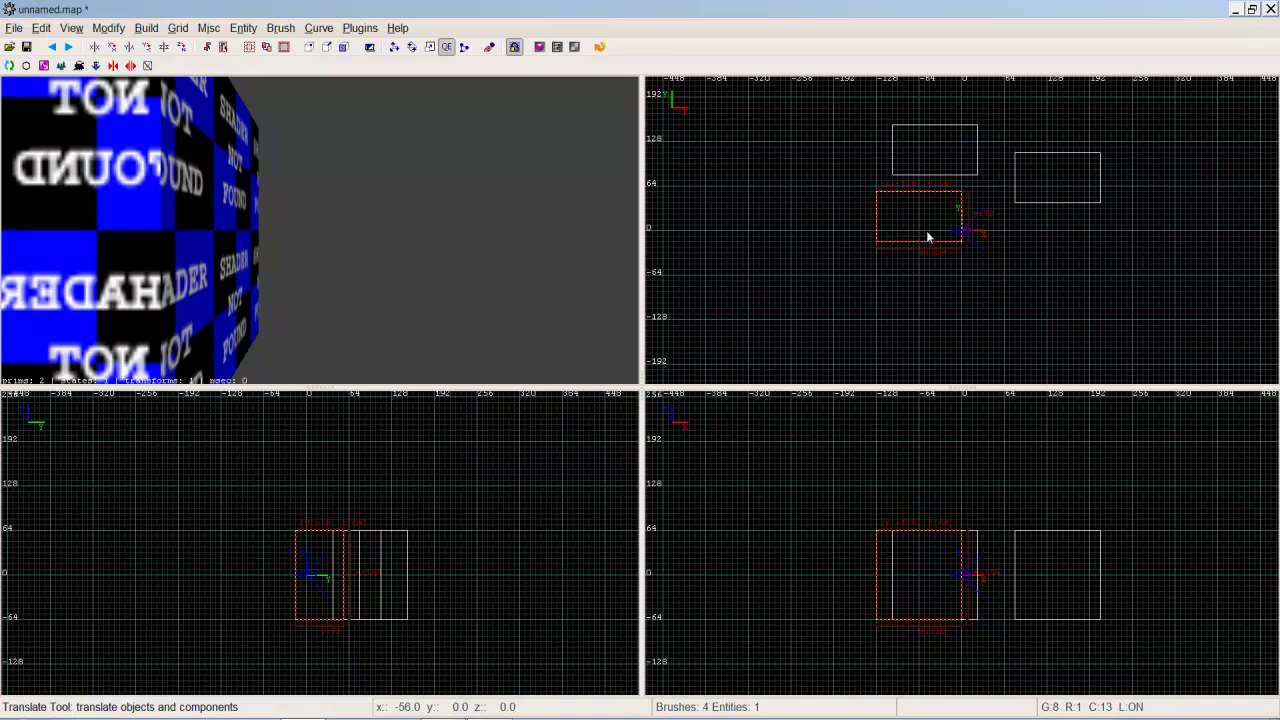
pyautogui.press('space')
pyautogui.moveTo(915, 223)
pyautogui.mouseDown()
pyautogui.moveTo(1112, 318)
pyautogui.moveTo(956, 297)
pyautogui.mouseUp()
pyautogui.press('space')
pyautogui.press('Escape')
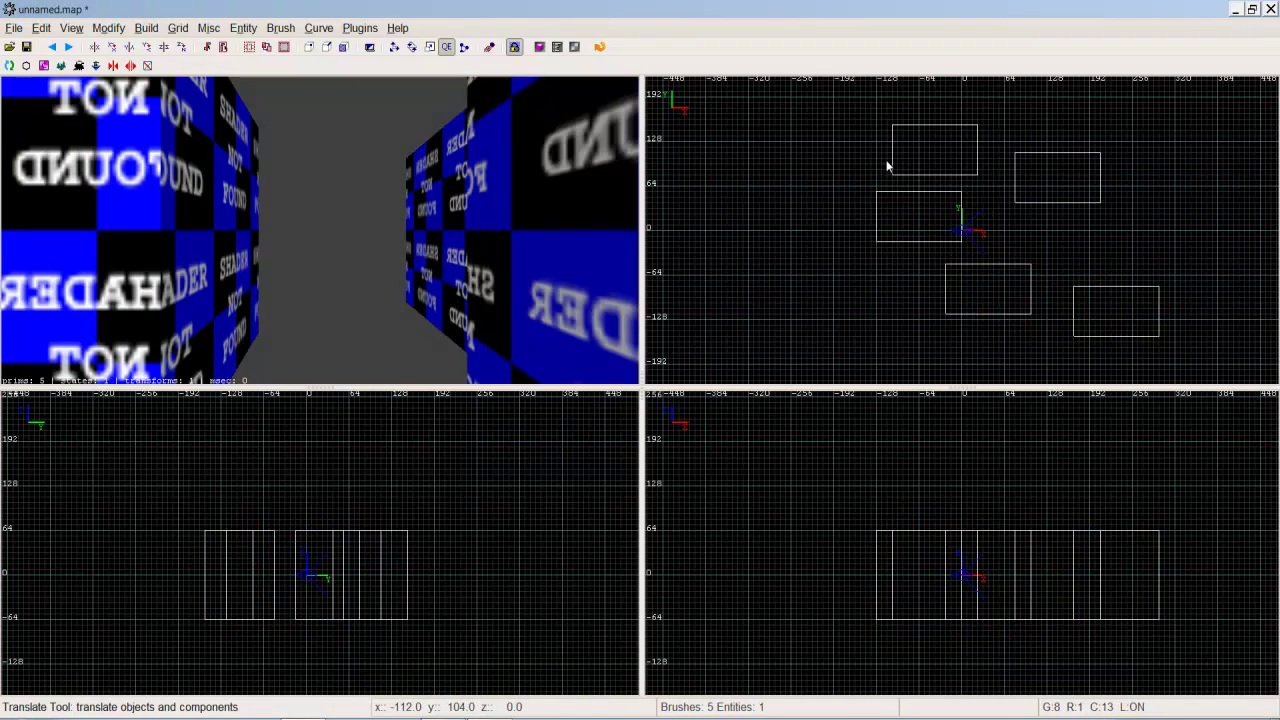
pyautogui.keyDown('shift'); pyautogui.moveTo(836, 113); pyautogui.dragTo(1220, 330); pyautogui.keyUp('shift')
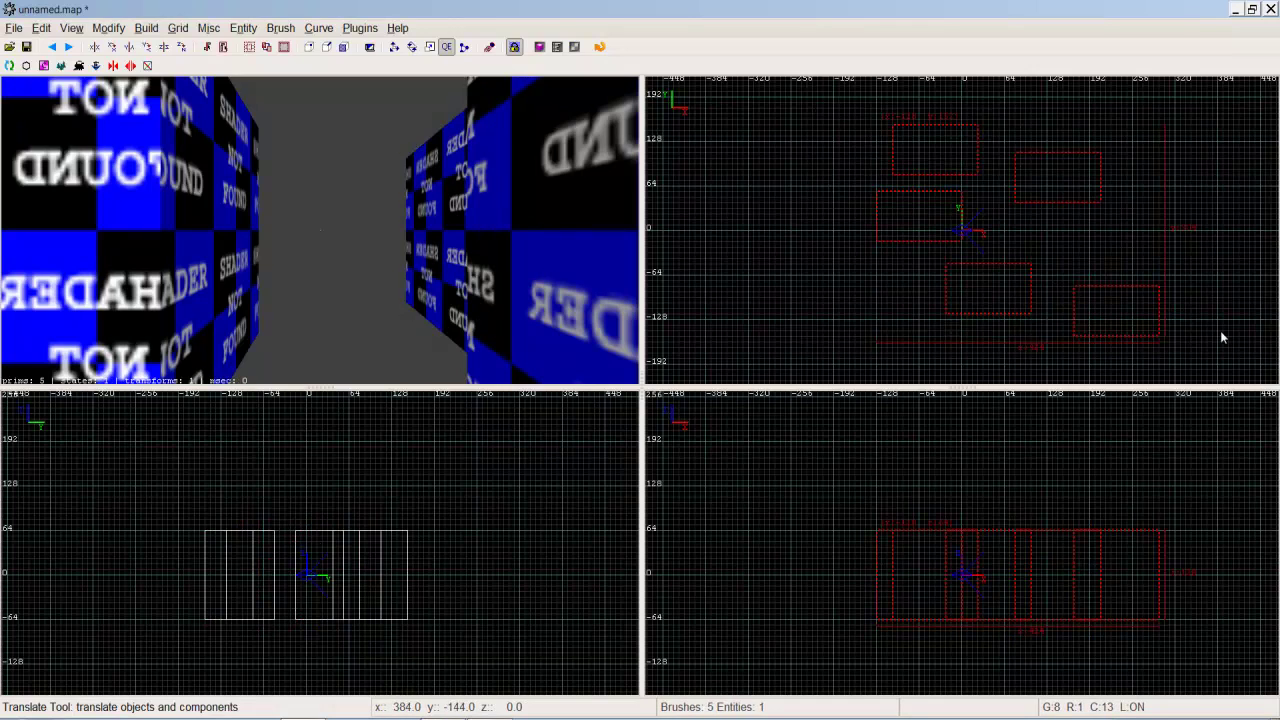
pyautogui.press('BackSpace')
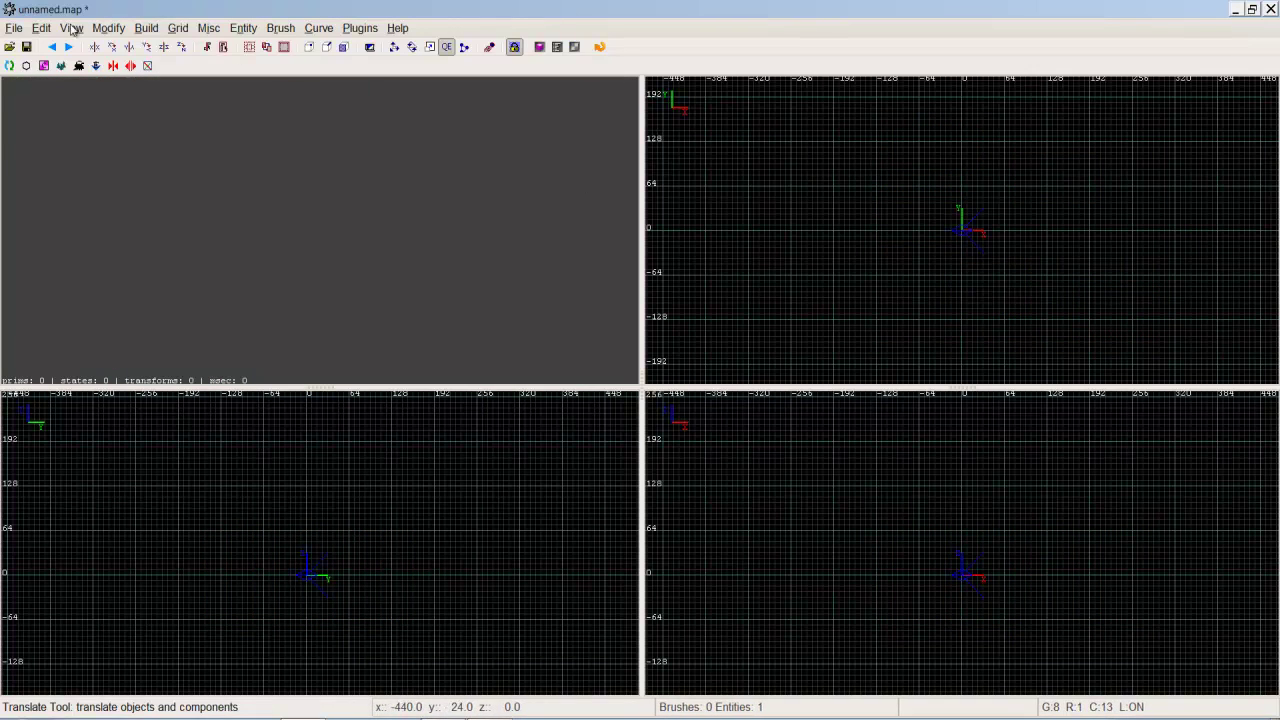
pyautogui.click(14, 29)
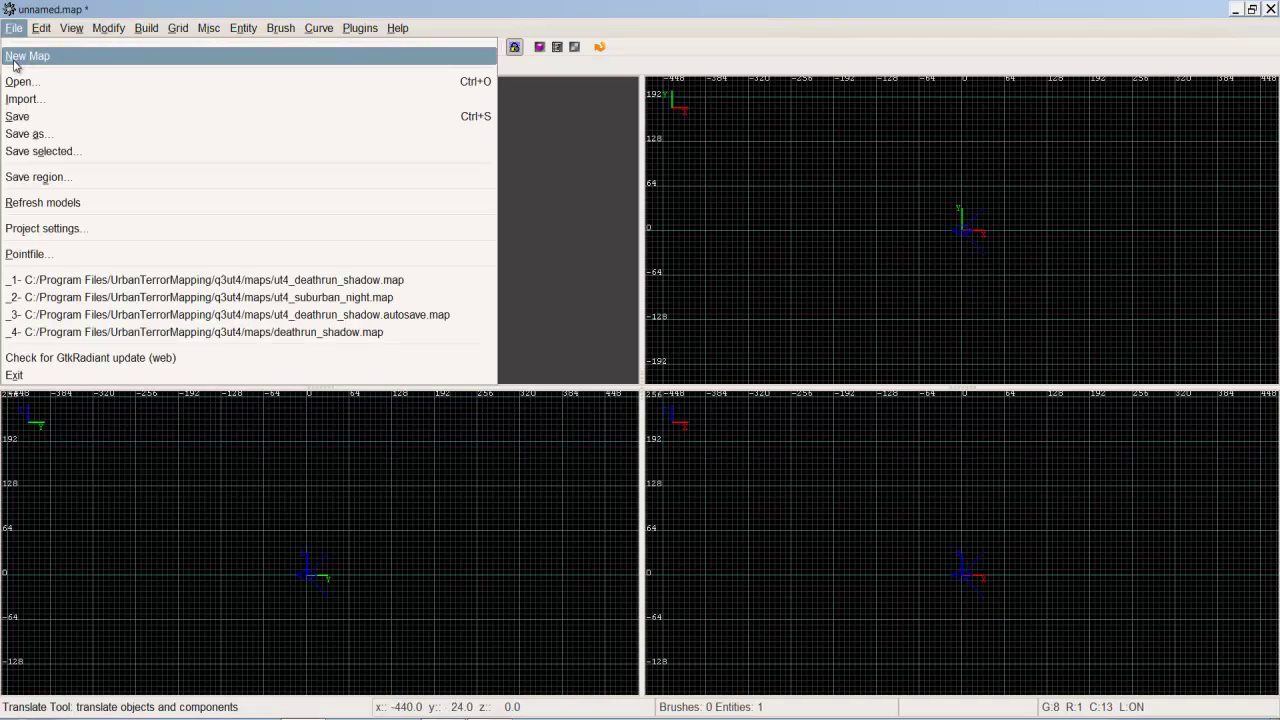
pyautogui.moveTo(41, 28)
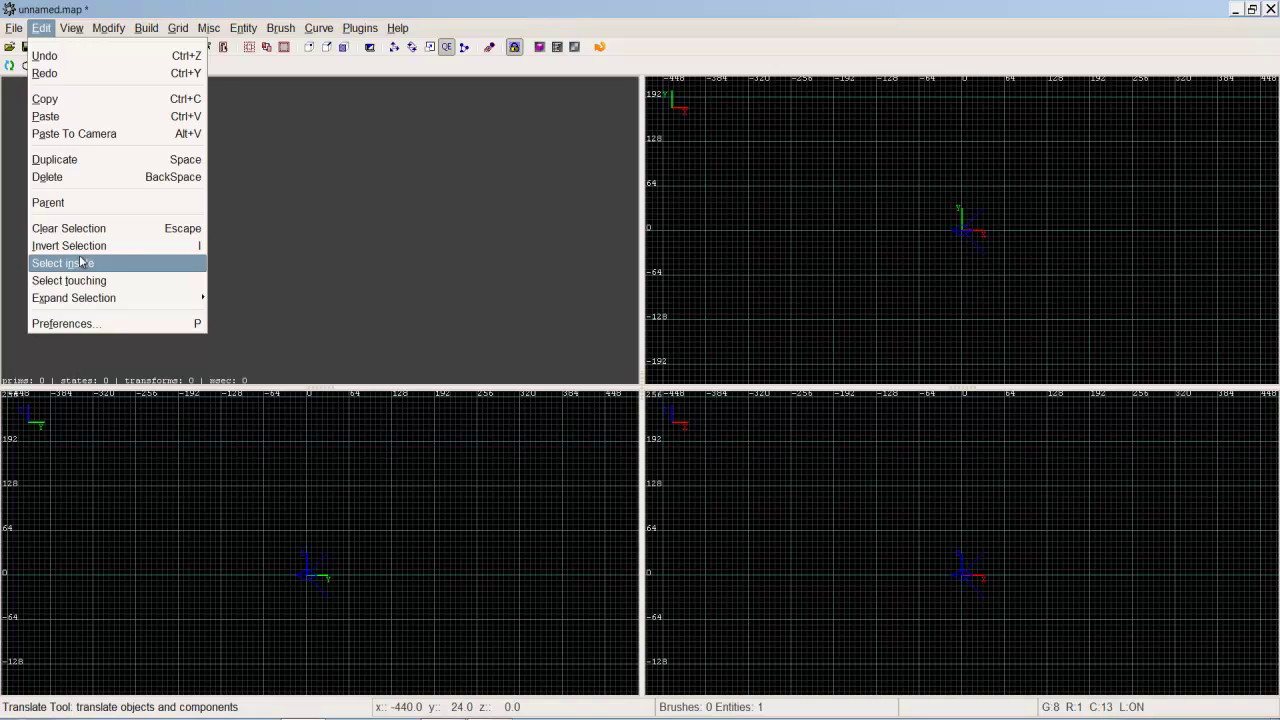
pyautogui.click(859, 166)
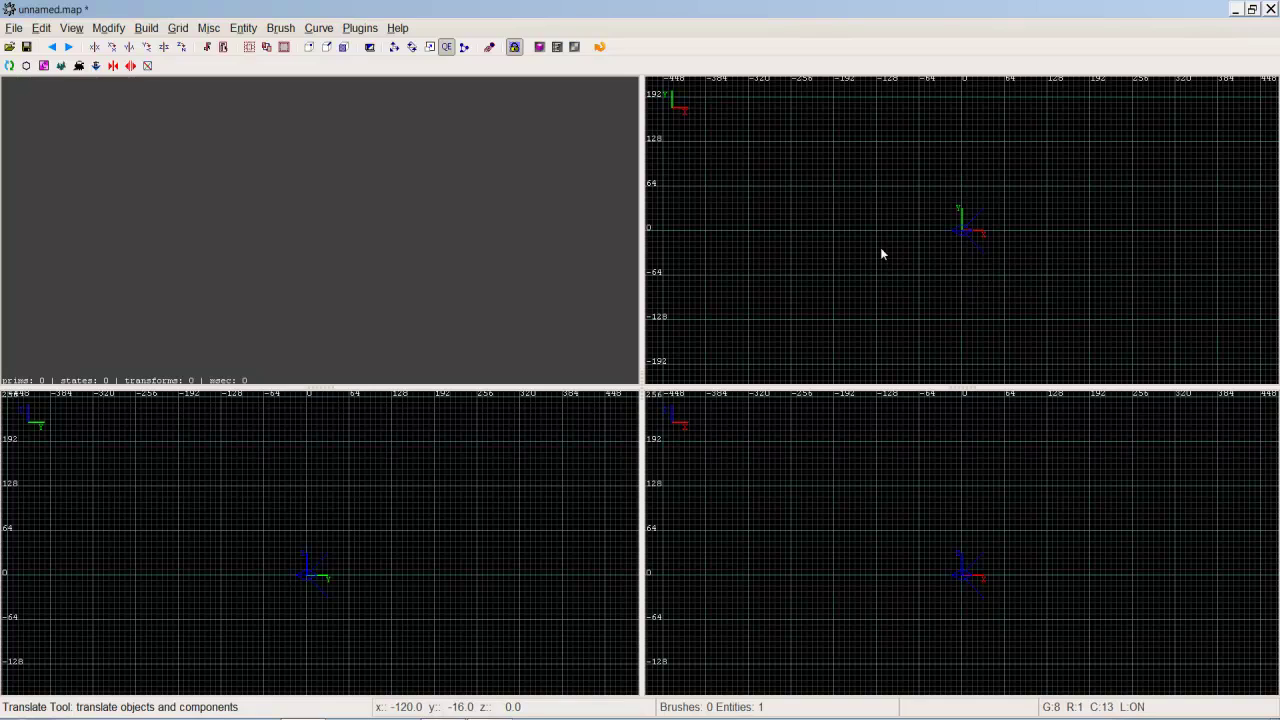
pyautogui.click(45, 29)
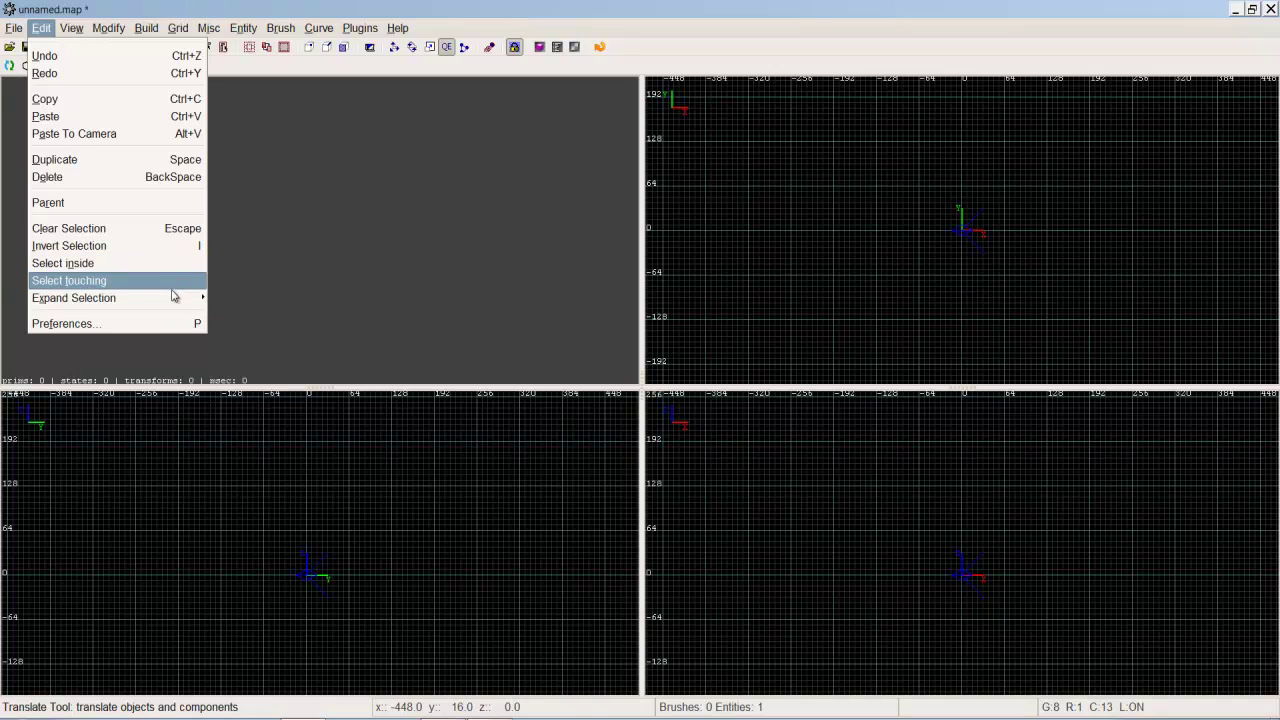
pyautogui.moveTo(171, 297)
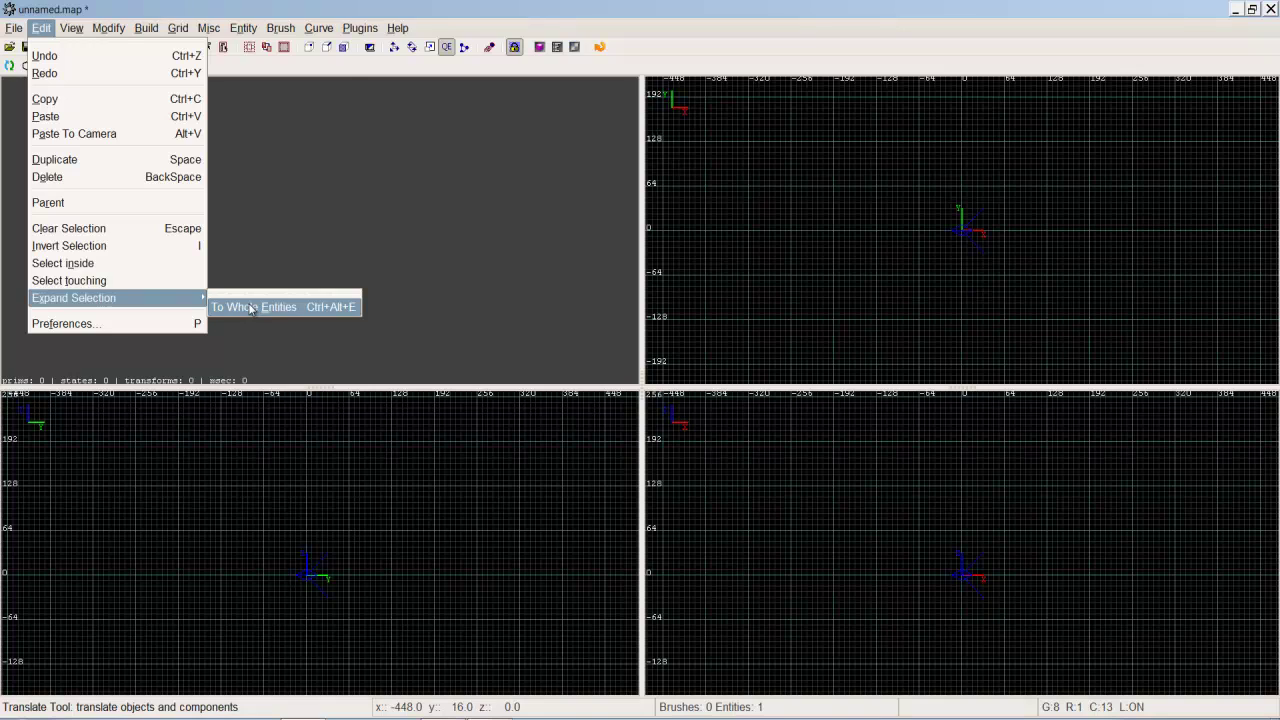
pyautogui.click(273, 201)
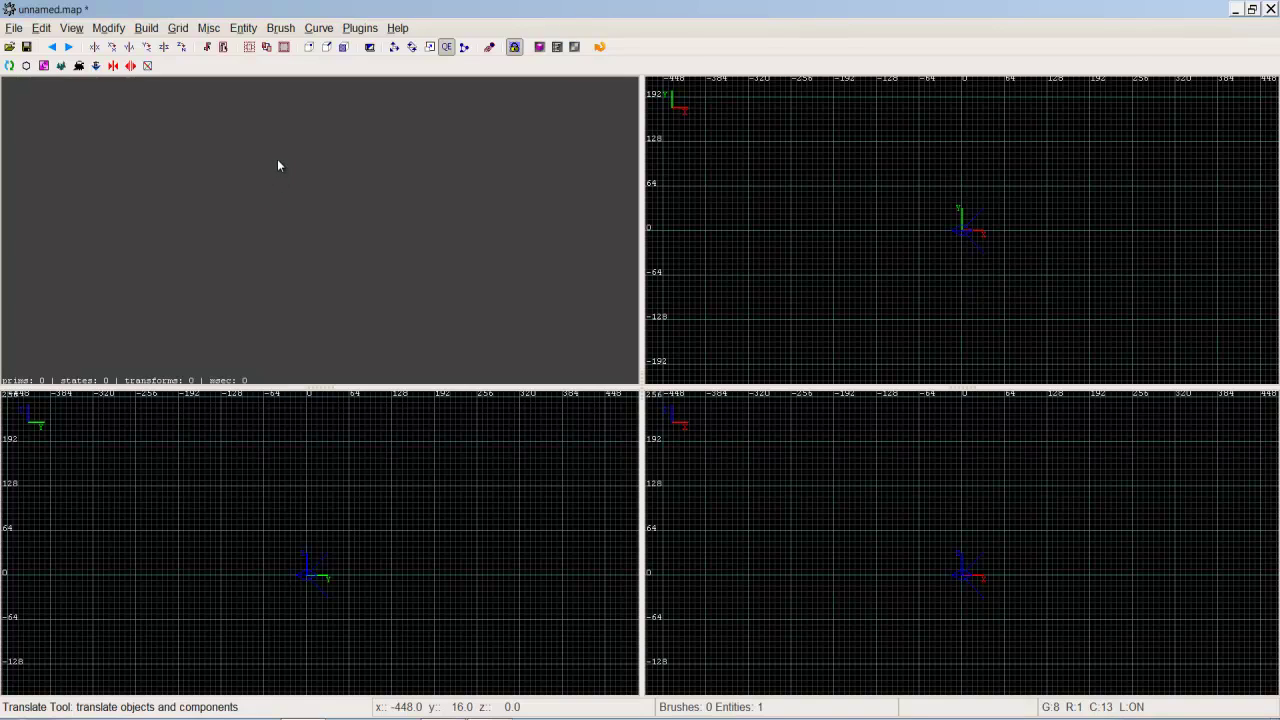
pyautogui.rightClick(984, 190)
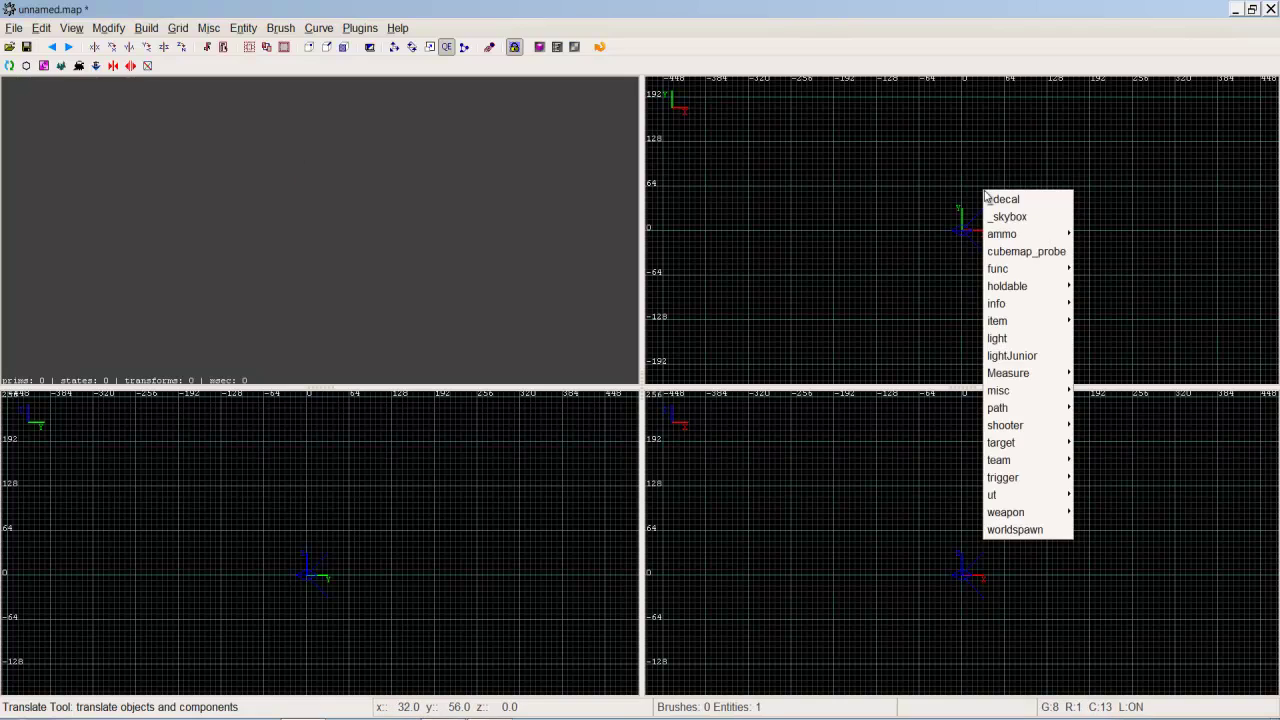
pyautogui.moveTo(1020, 268)
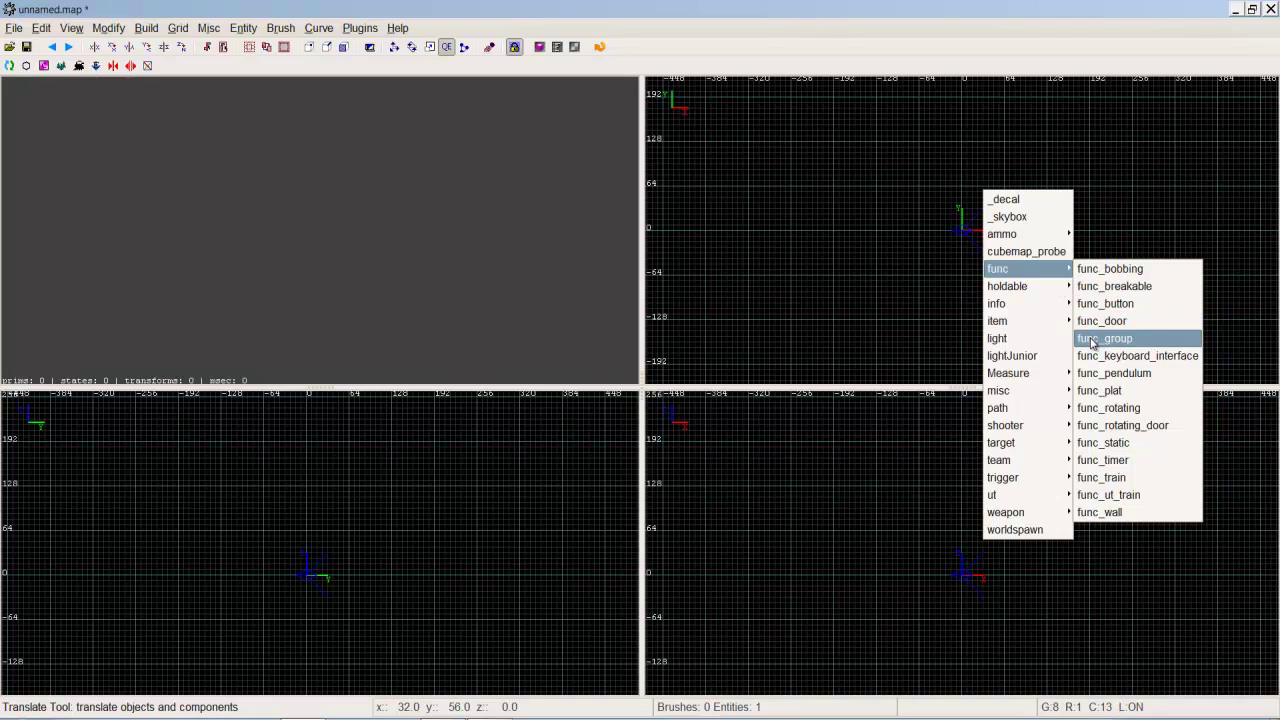
pyautogui.click(864, 275)
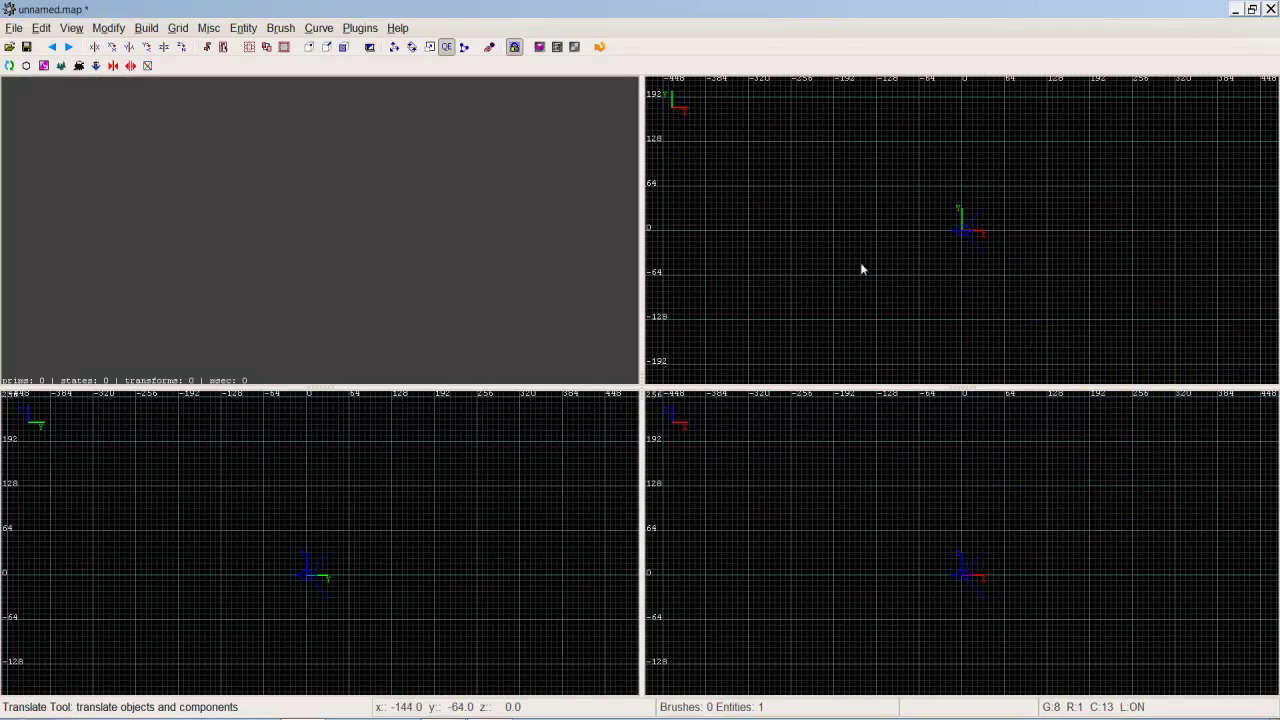
pyautogui.moveTo(780, 131); pyautogui.dragTo(830, 211)
pyautogui.press('Escape')
pyautogui.moveTo(860, 152); pyautogui.dragTo(951, 224)
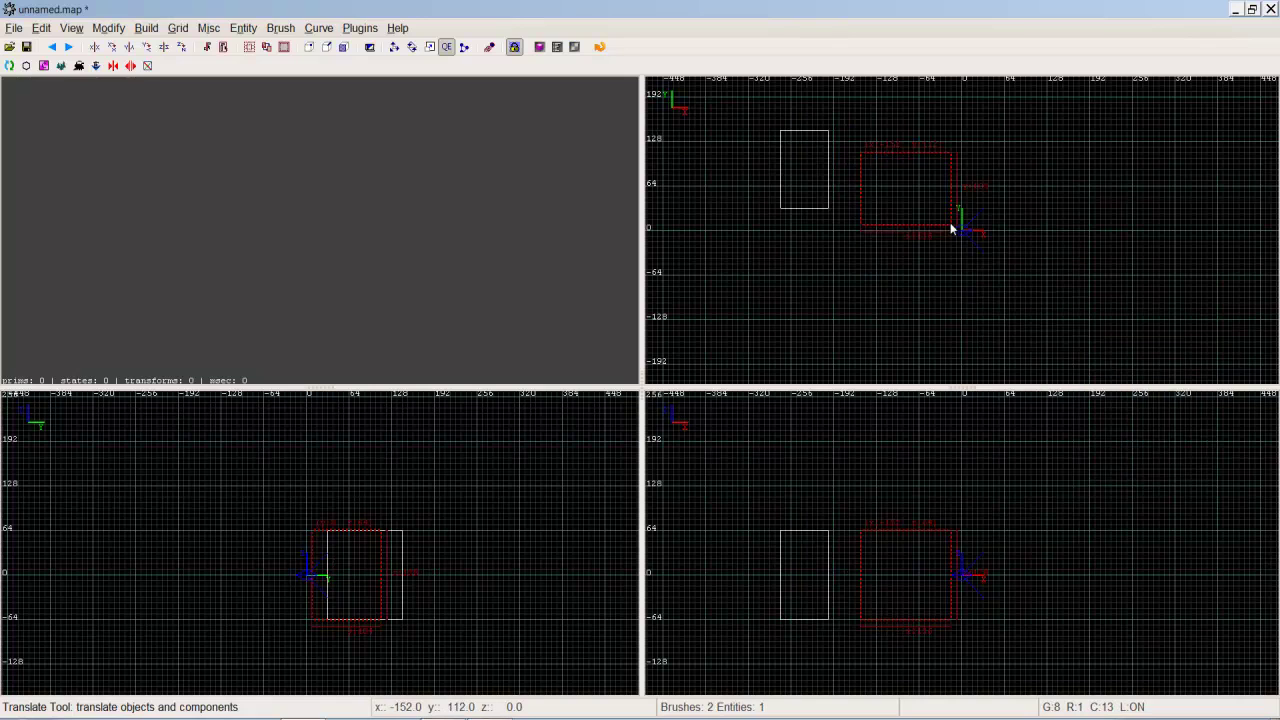
pyautogui.press('Escape')
pyautogui.moveTo(855, 259); pyautogui.dragTo(967, 331)
pyautogui.press('Escape')
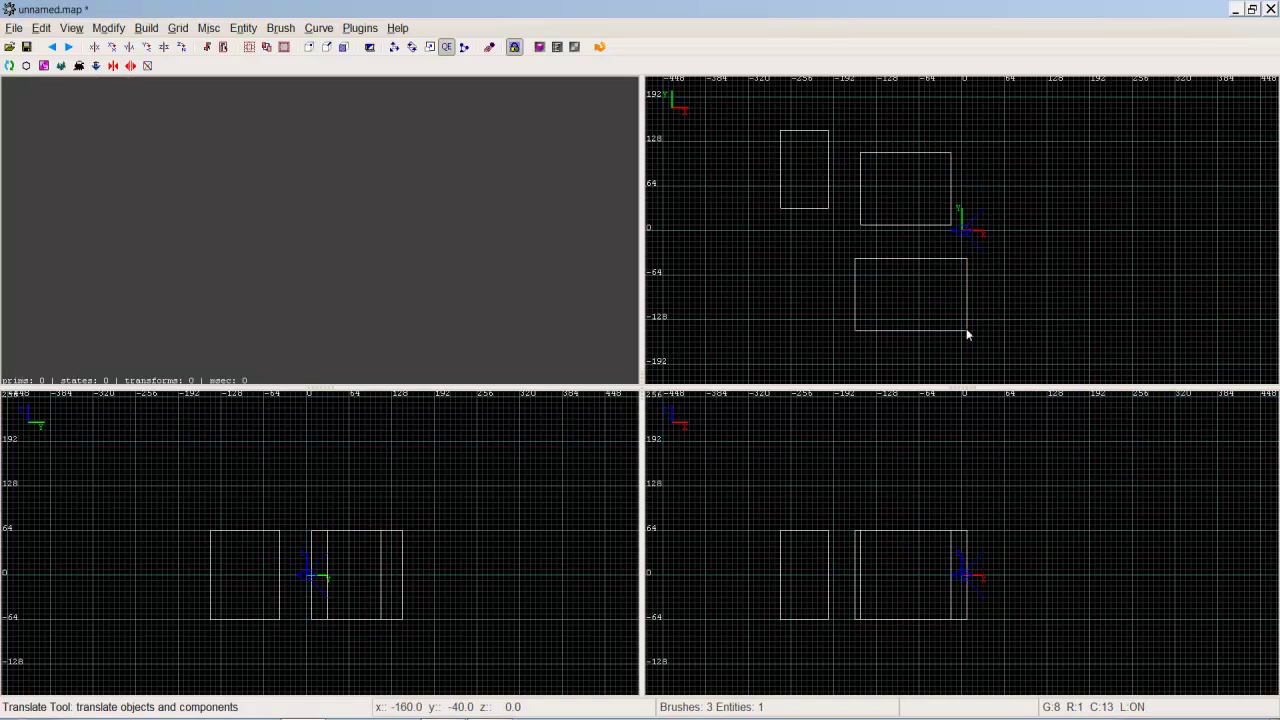
pyautogui.keyDown('shift'); pyautogui.click(814, 170); pyautogui.keyUp('shift')
pyautogui.press('n')
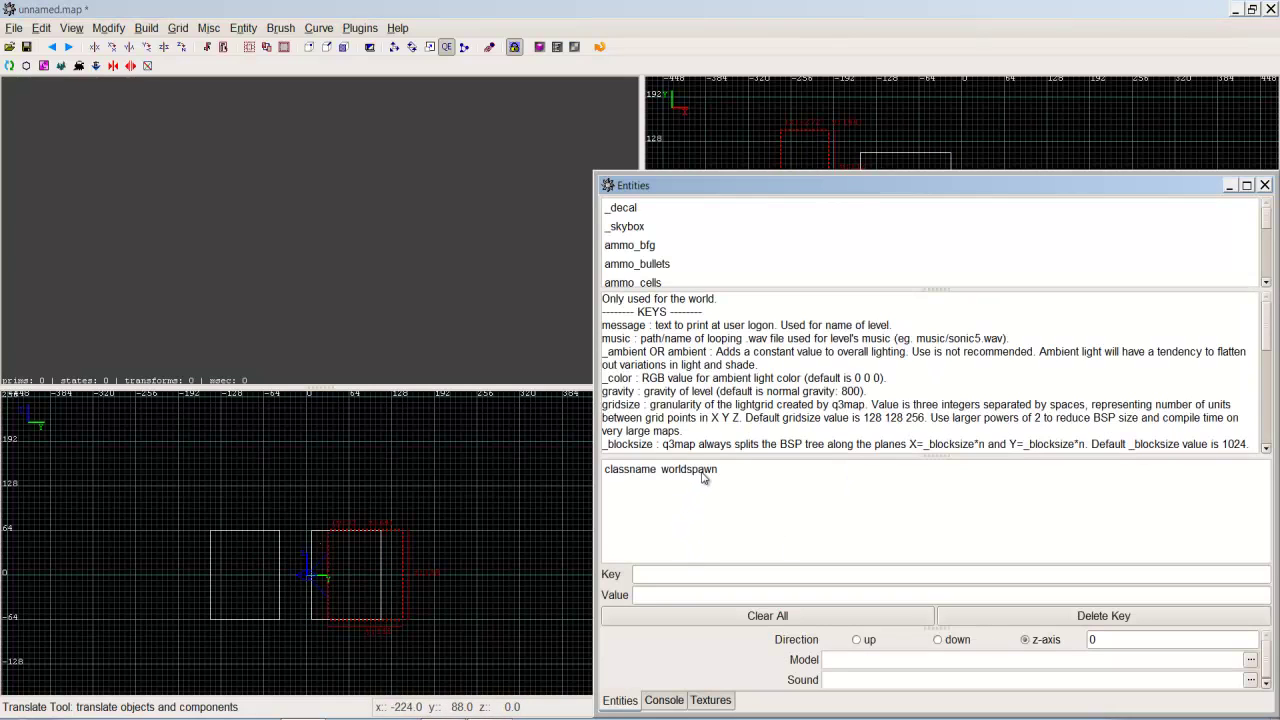
pyautogui.press('n')
pyautogui.keyDown('shift'); pyautogui.click(894, 223); pyautogui.keyUp('shift')
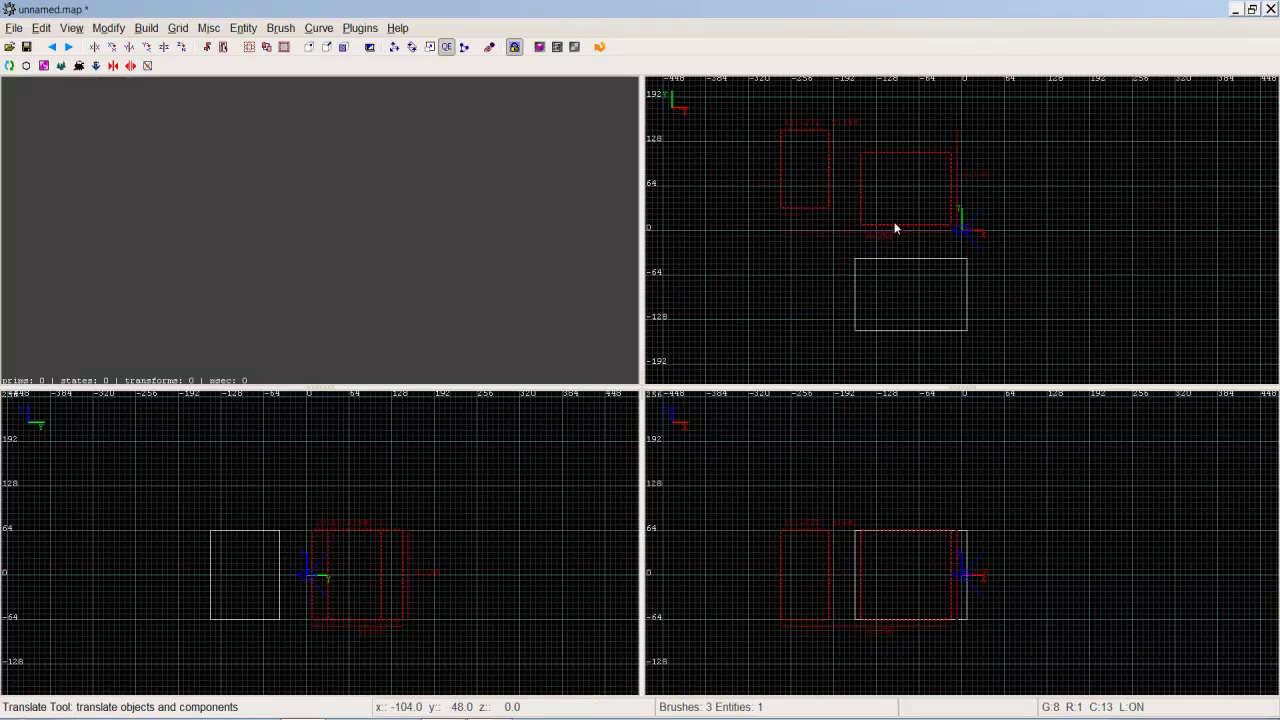
pyautogui.keyDown('shift'); pyautogui.click(897, 306); pyautogui.keyUp('shift')
pyautogui.press('BackSpace')
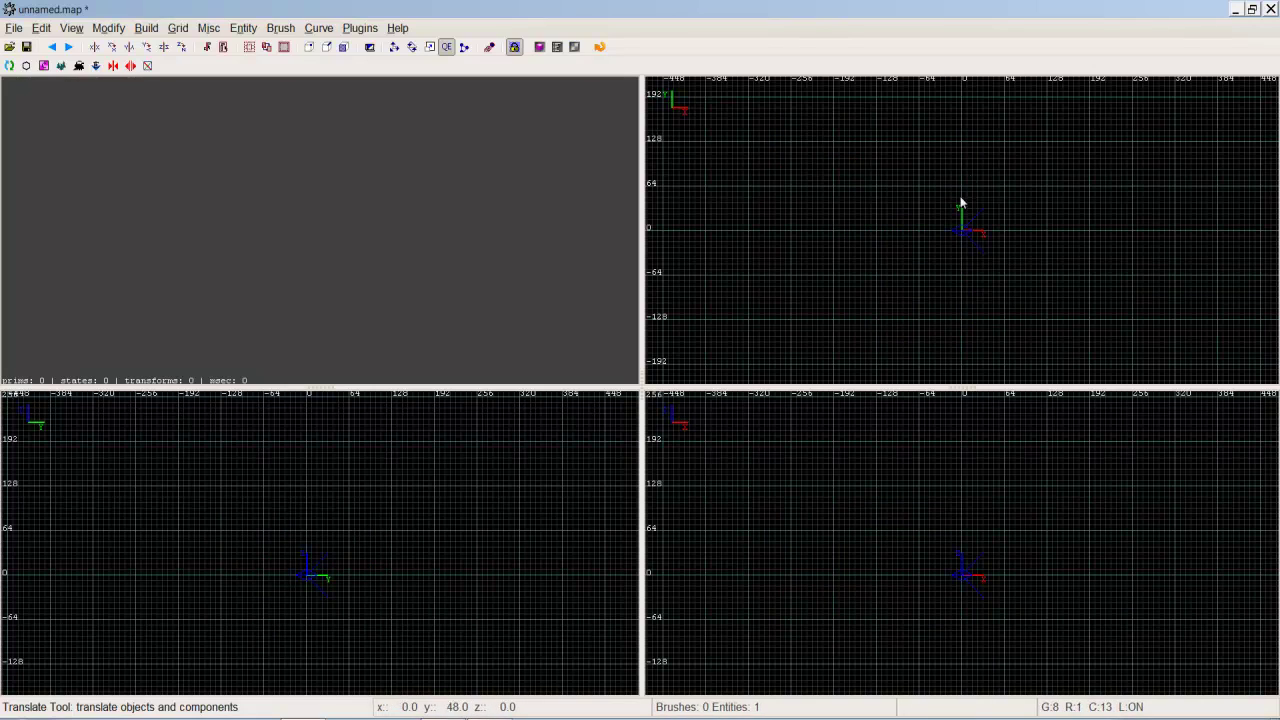
# Step: Draw four brushes around the origin in the top view: three small and one large
pyautogui.rightClick(845, 198)
pyautogui.moveTo(893, 277)
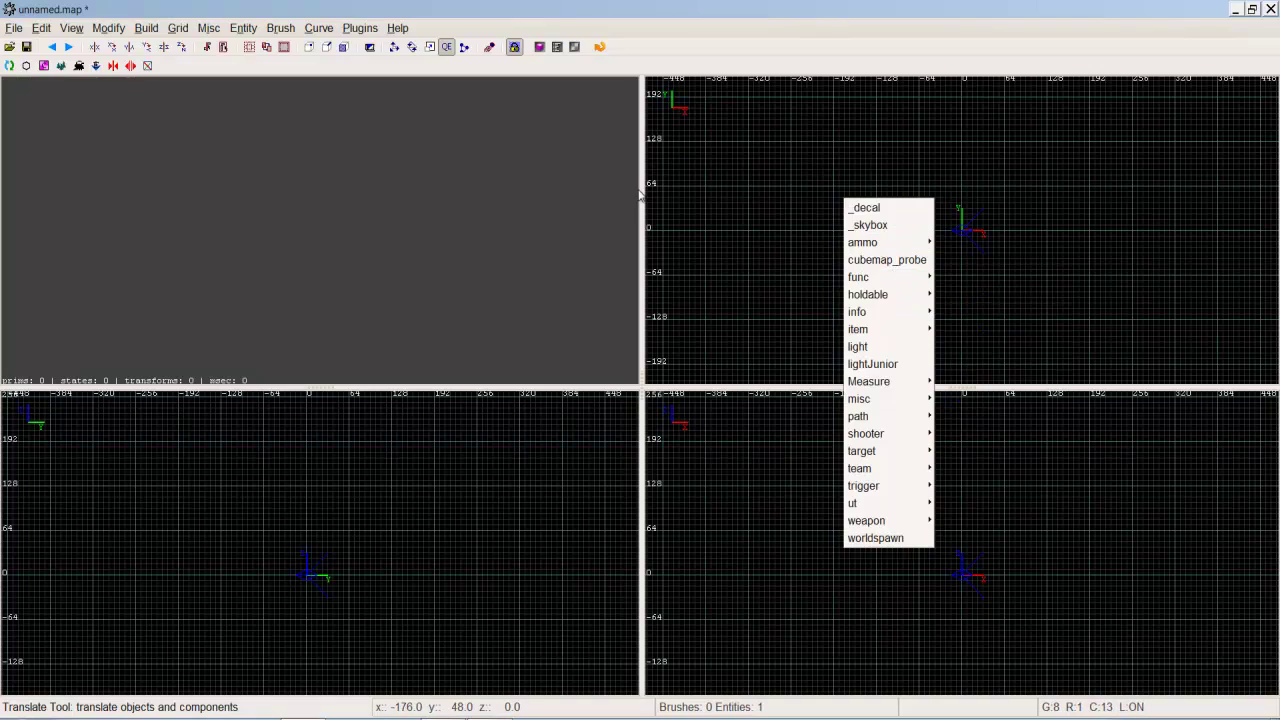
pyautogui.click(768, 198)
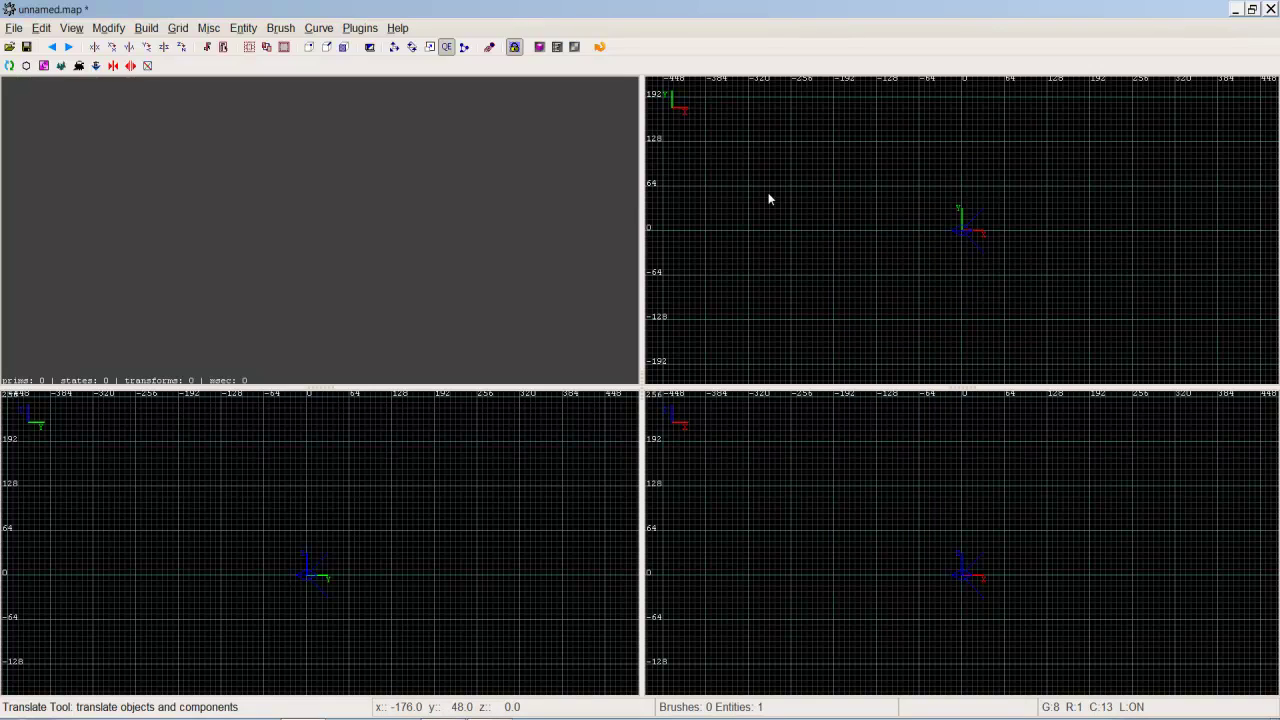
pyautogui.moveTo(758, 152); pyautogui.dragTo(792, 190)
pyautogui.moveTo(886, 152); pyautogui.dragTo(925, 186)
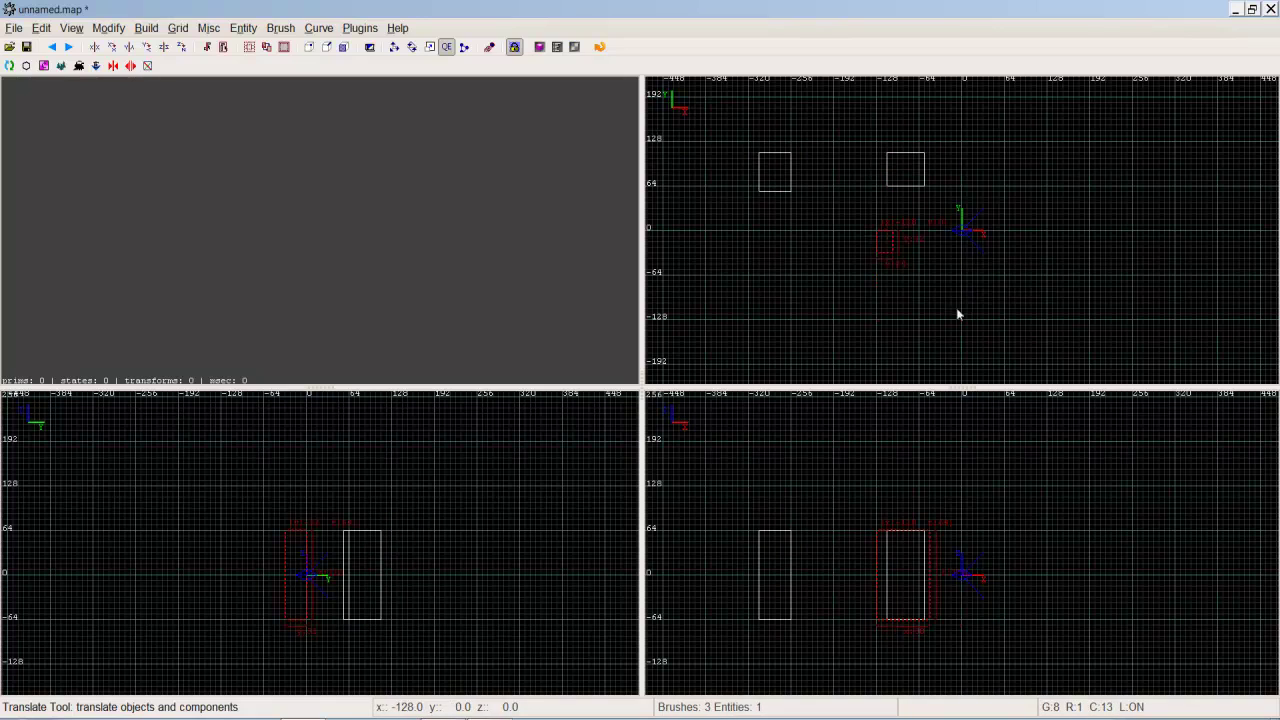
pyautogui.moveTo(984, 320); pyautogui.dragTo(876, 230)
pyautogui.moveTo(812, 281); pyautogui.dragTo(845, 314)
# Step: Select the four brushes and turn them into a func_group
pyautogui.click(783, 177)
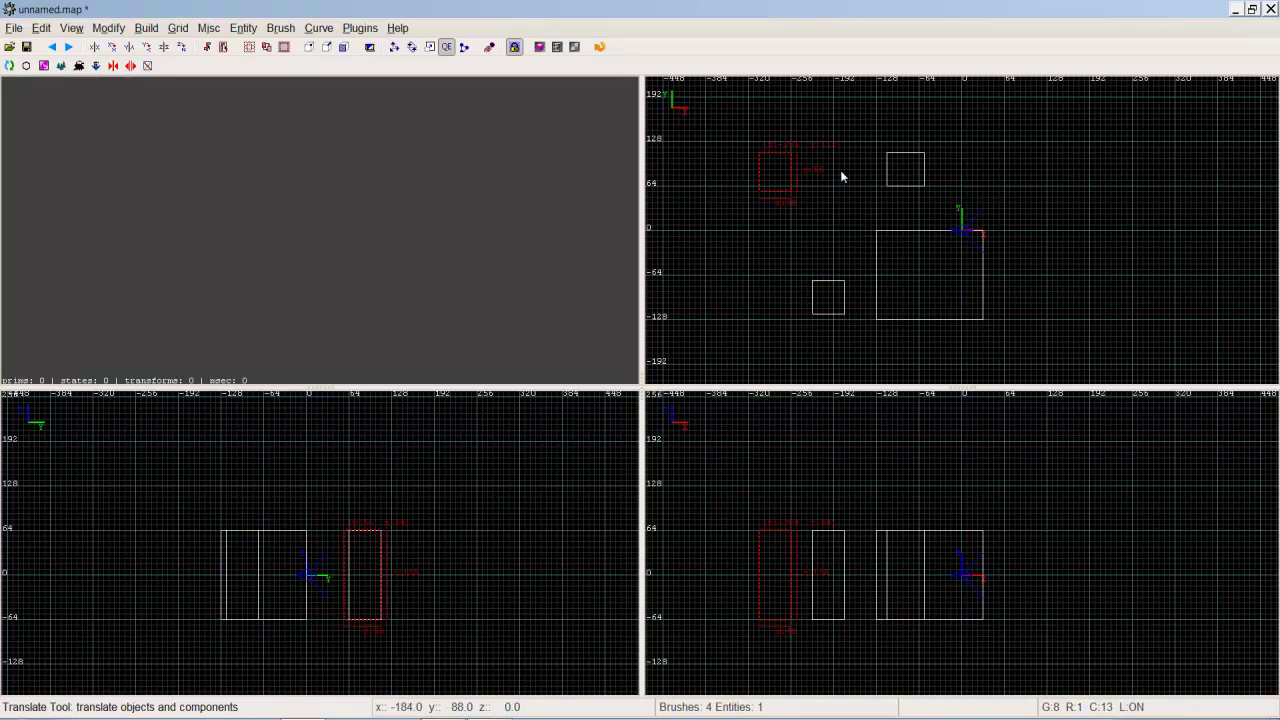
pyautogui.keyDown('shift'); pyautogui.click(908, 171); pyautogui.keyUp('shift')
pyautogui.keyDown('shift'); pyautogui.click(885, 265); pyautogui.keyUp('shift')
pyautogui.keyDown('shift'); pyautogui.click(840, 302); pyautogui.keyUp('shift')
pyautogui.rightClick(862, 266)
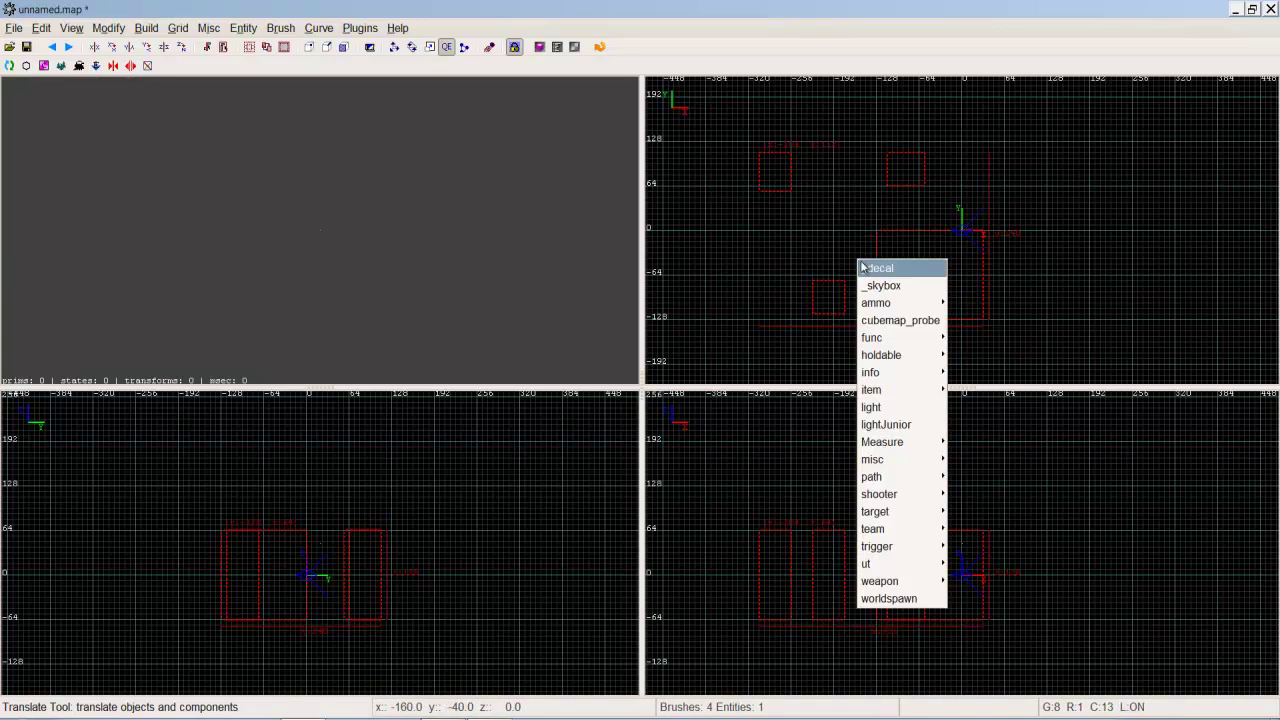
pyautogui.moveTo(912, 340)
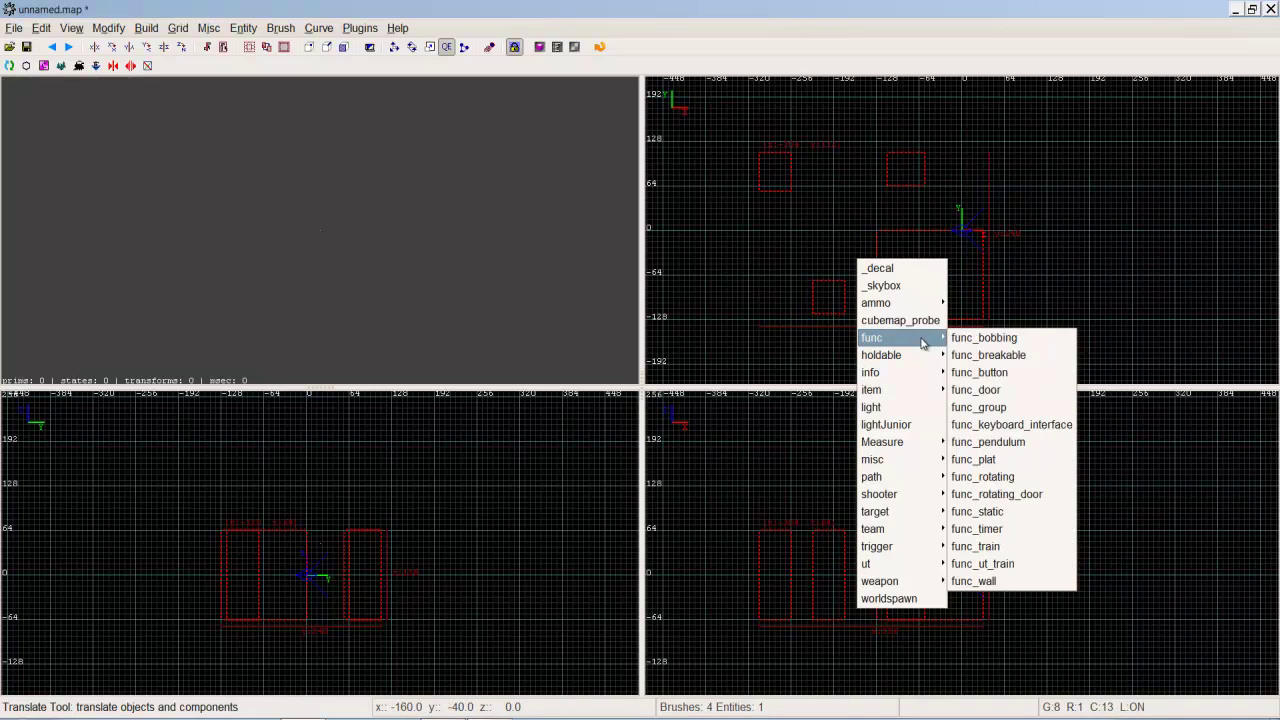
pyautogui.click(1038, 408)
# Step: Select all brushes of the func_group and delete them
pyautogui.press('Escape')
pyautogui.keyDown('shift'); pyautogui.click(840, 305); pyautogui.keyUp('shift')
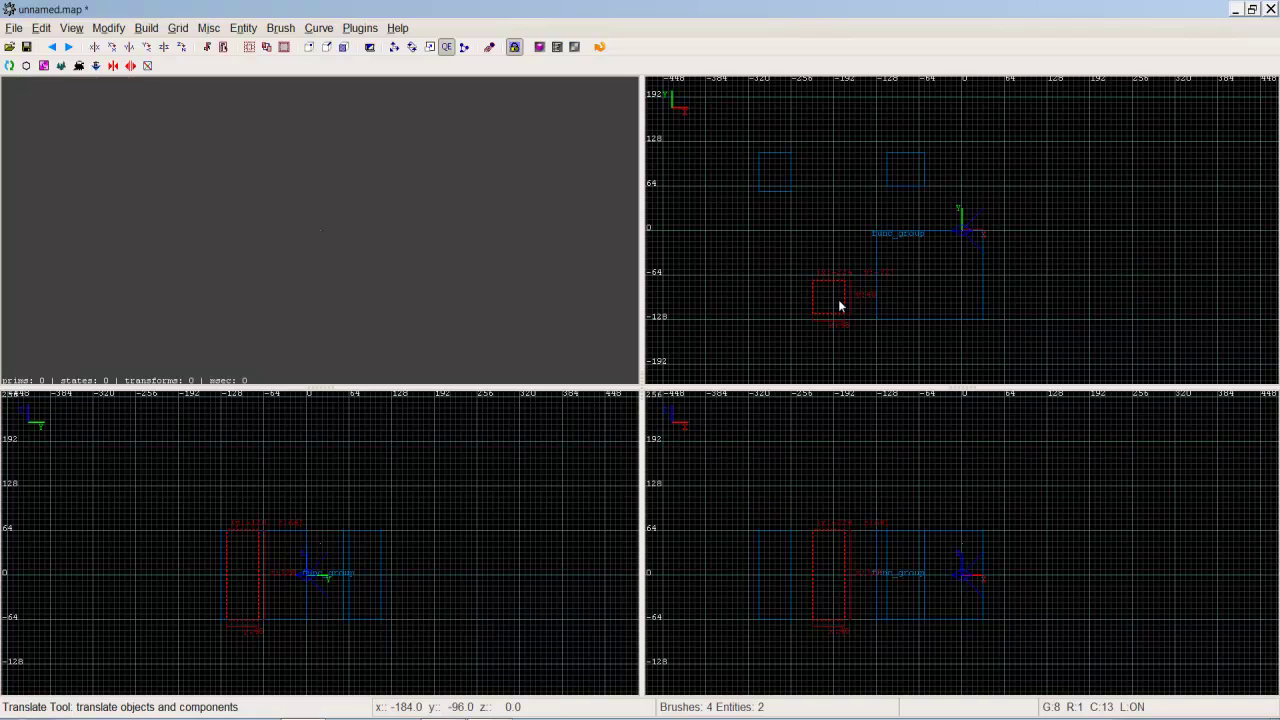
pyautogui.hotkey('ctrl', 'alt', 'e')
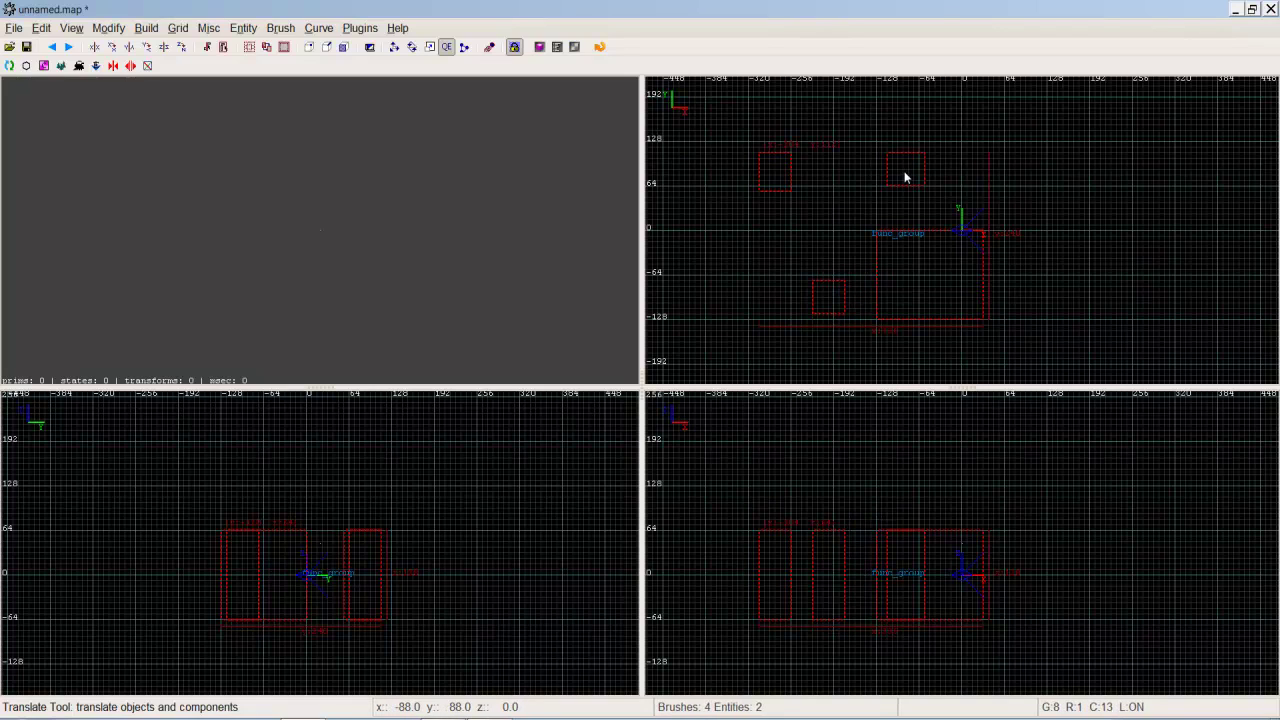
pyautogui.press('Delete')
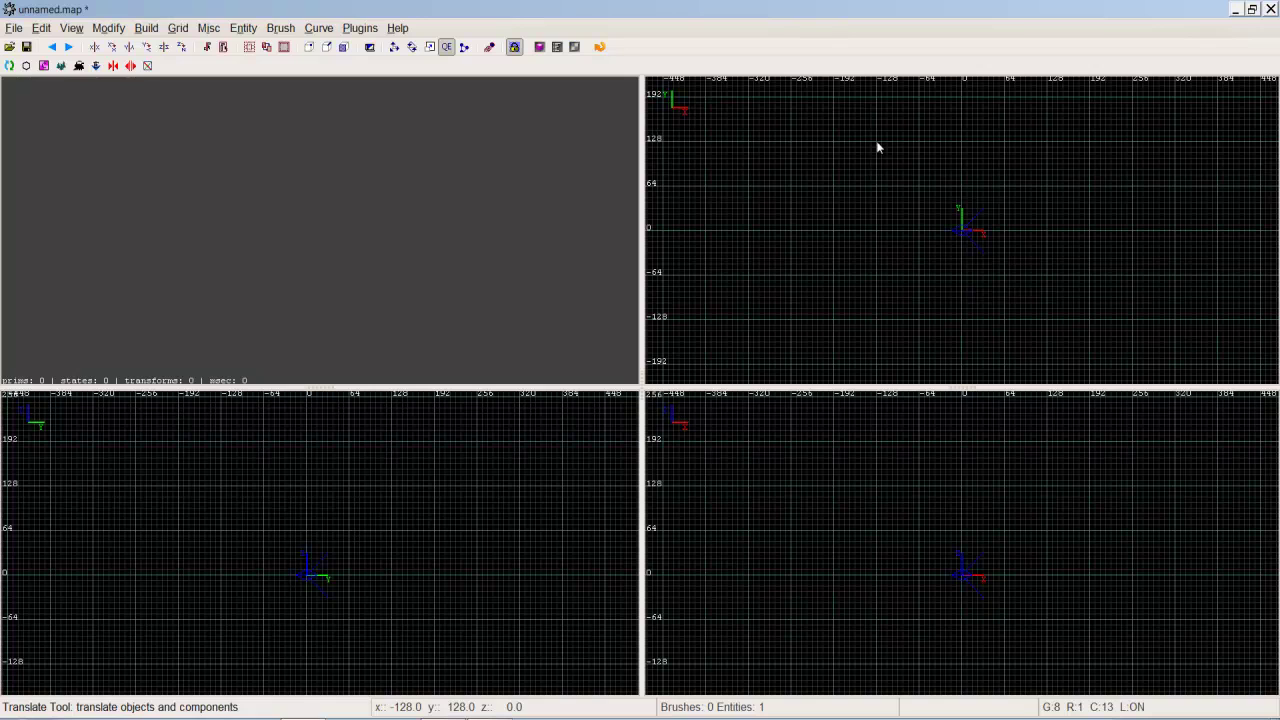
# Step: Draw five new brushes in the top view, then select all and delete them
pyautogui.moveTo(855, 142)
pyautogui.mouseDown()
pyautogui.moveTo(948, 191)
pyautogui.moveTo(913, 197)
pyautogui.mouseUp()
pyautogui.press('Escape')
pyautogui.moveTo(977, 175); pyautogui.dragTo(1089, 230)
pyautogui.press('Escape')
pyautogui.moveTo(829, 314); pyautogui.dragTo(881, 369)
pyautogui.press('Escape')
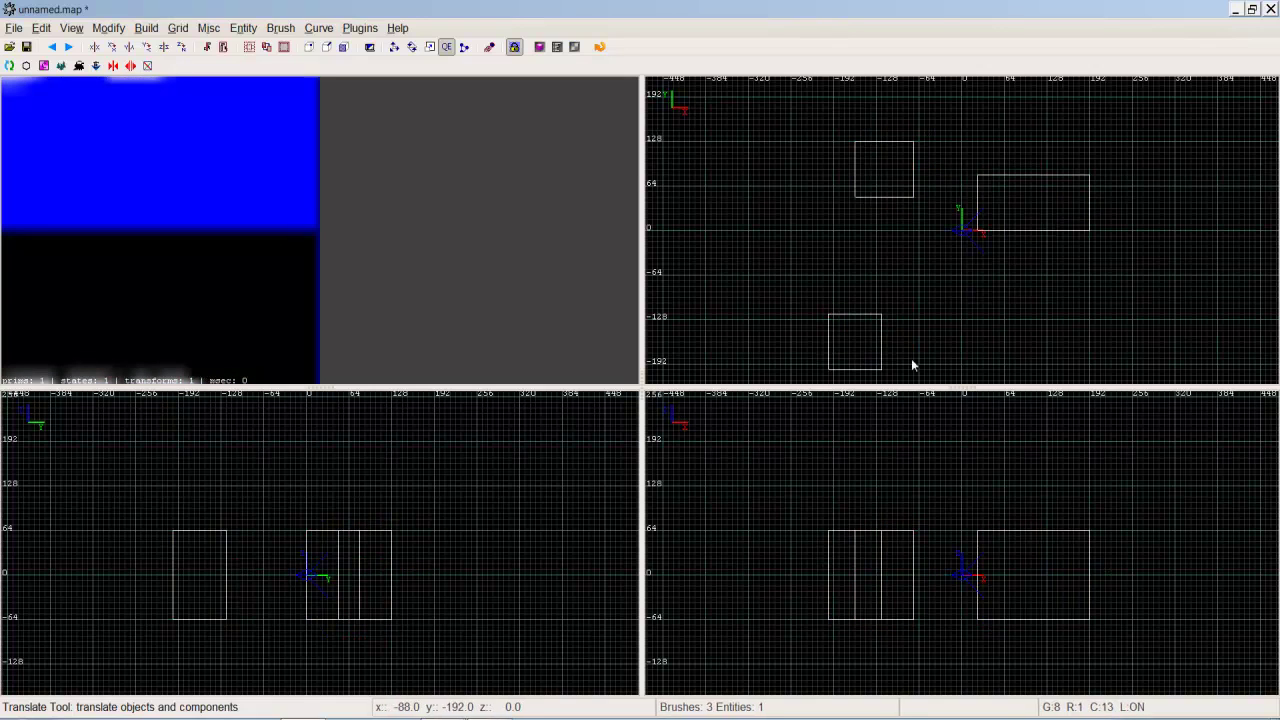
pyautogui.moveTo(1004, 308); pyautogui.dragTo(1121, 358)
pyautogui.press('Escape')
pyautogui.moveTo(849, 230); pyautogui.dragTo(966, 292)
pyautogui.press('Escape')
pyautogui.keyDown('shift'); pyautogui.click(927, 266); pyautogui.keyUp('shift')
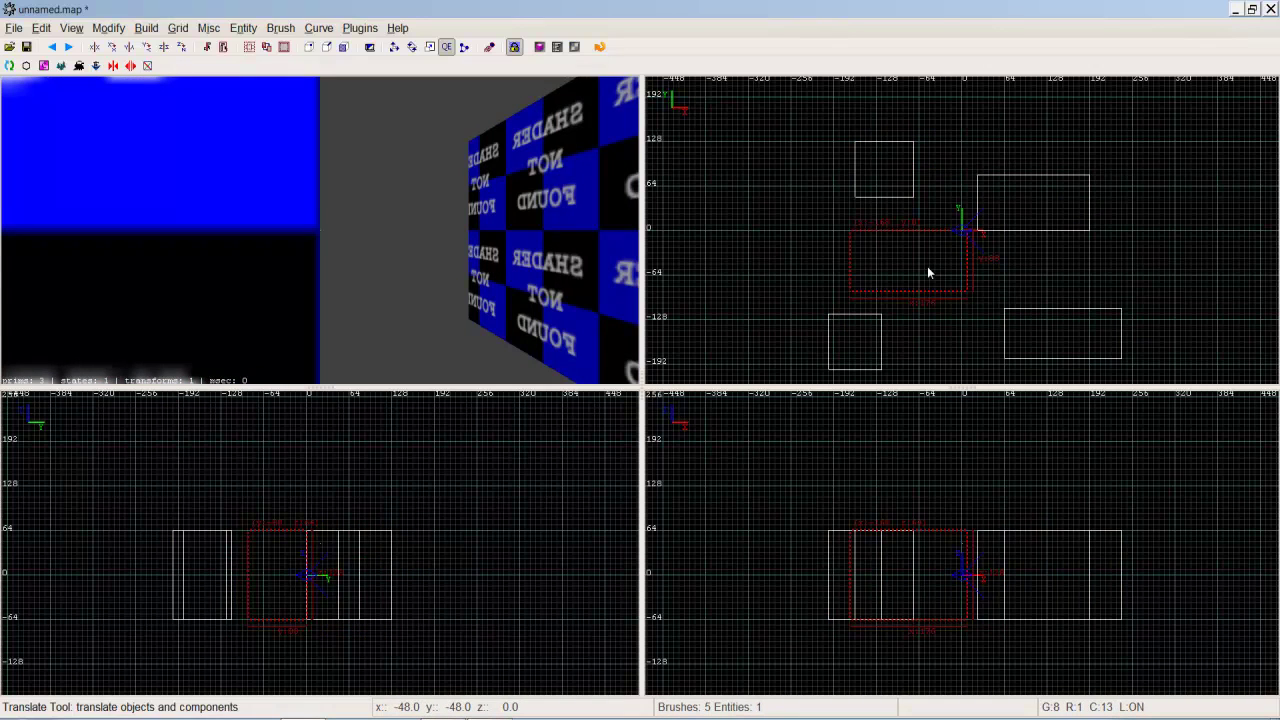
pyautogui.hotkey('ctrl', 'a')
pyautogui.press('BackSpace')
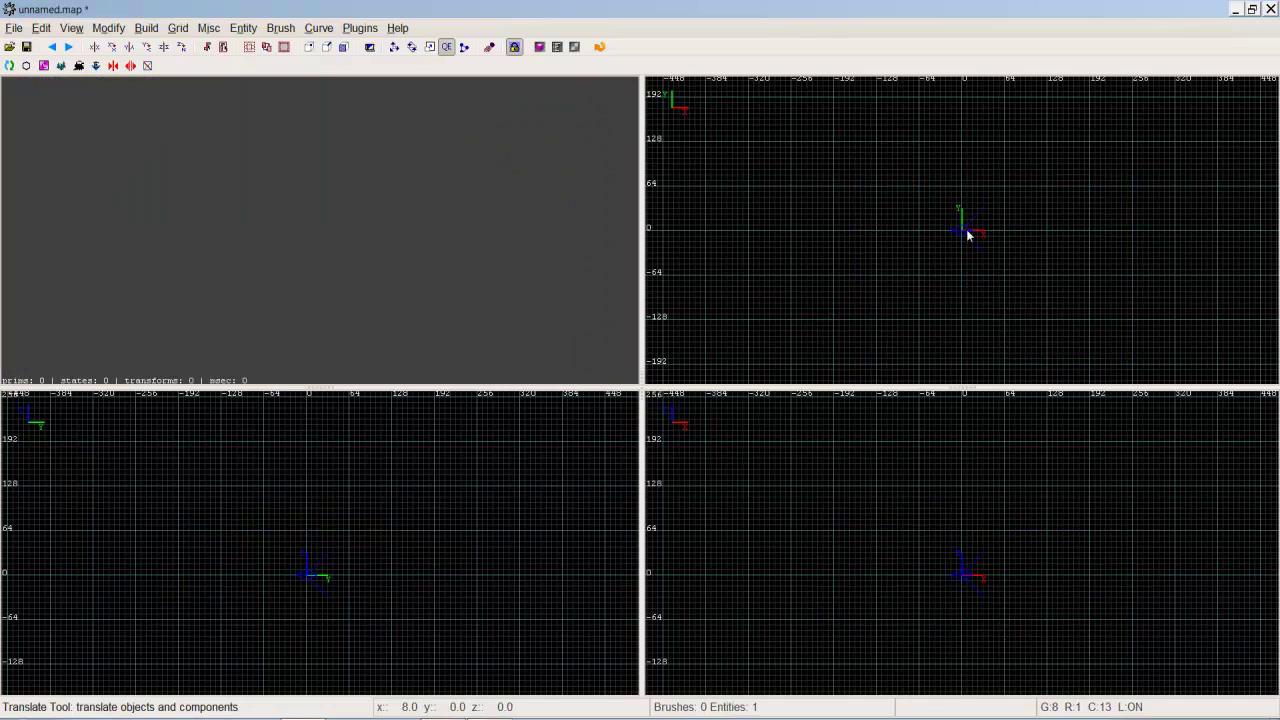
# Step: Open ut4_carnival.map, discarding unsaved changes to the blank map
pyautogui.click(16, 30)
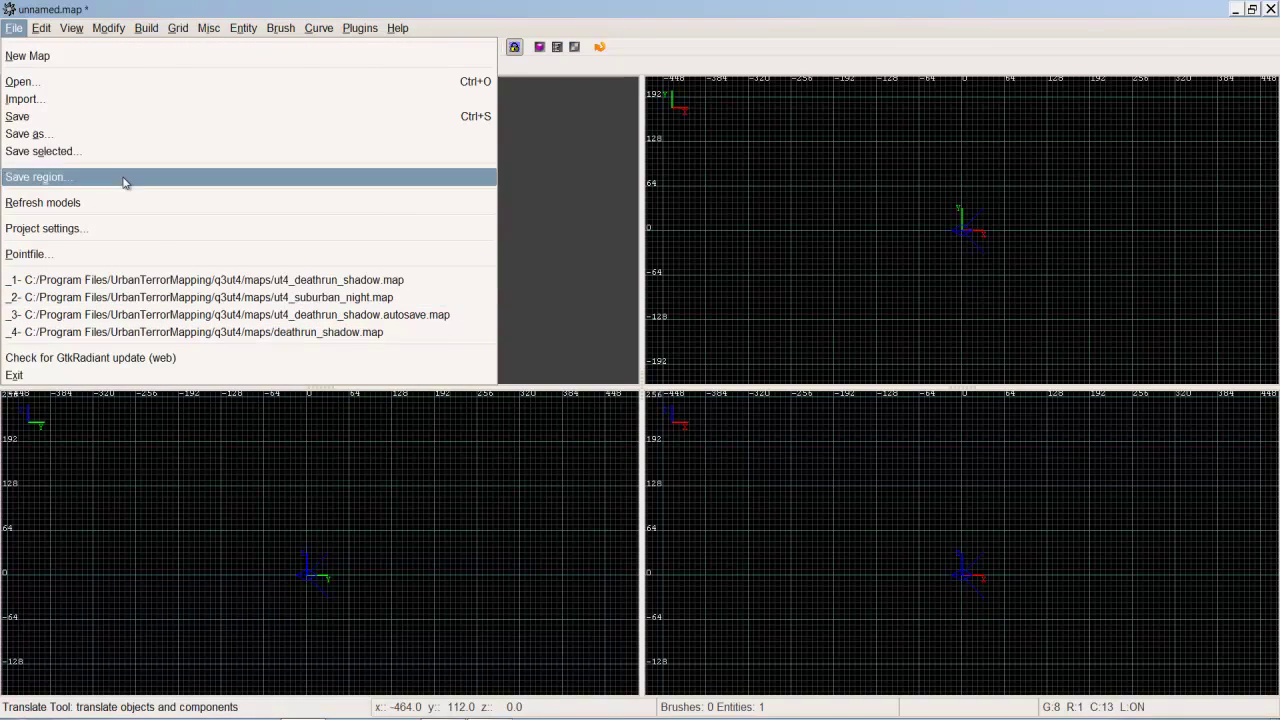
pyautogui.click(90, 82)
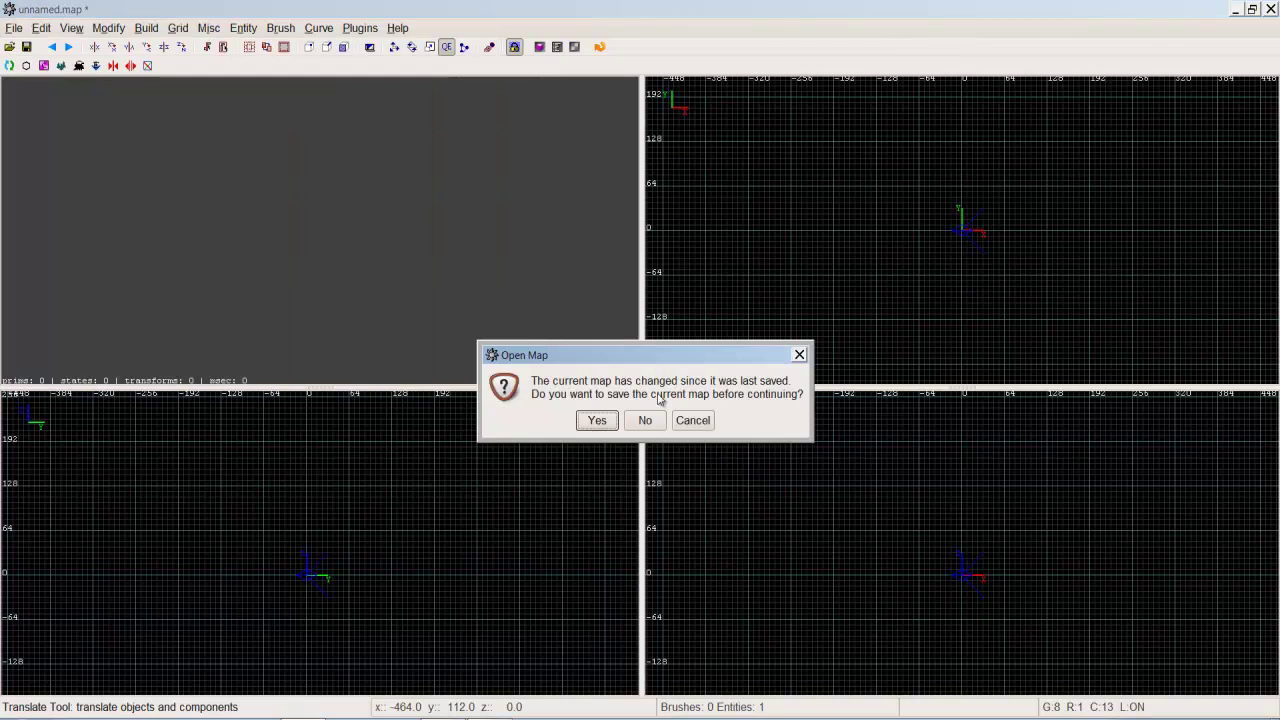
pyautogui.click(634, 421)
pyautogui.scroll(-15, 644, 371)
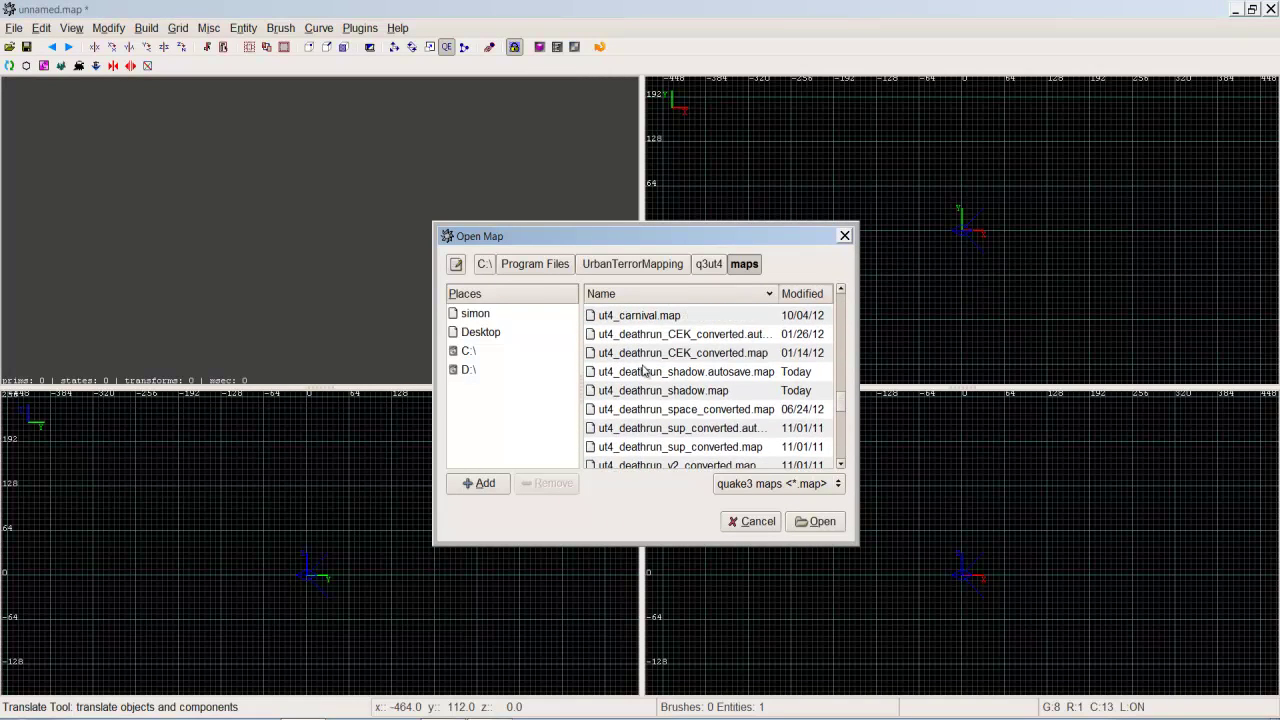
pyautogui.scroll(2, 644, 371)
pyautogui.doubleClick(646, 420)
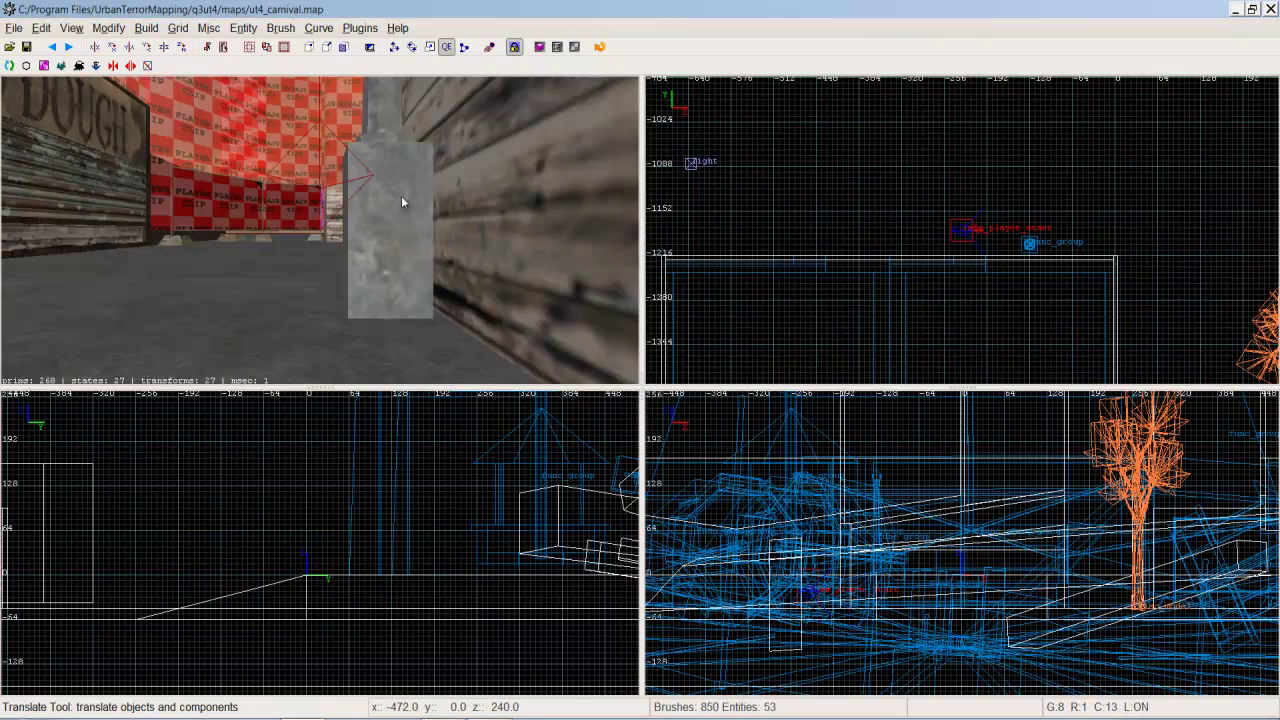
pyautogui.rightClick(403, 198)
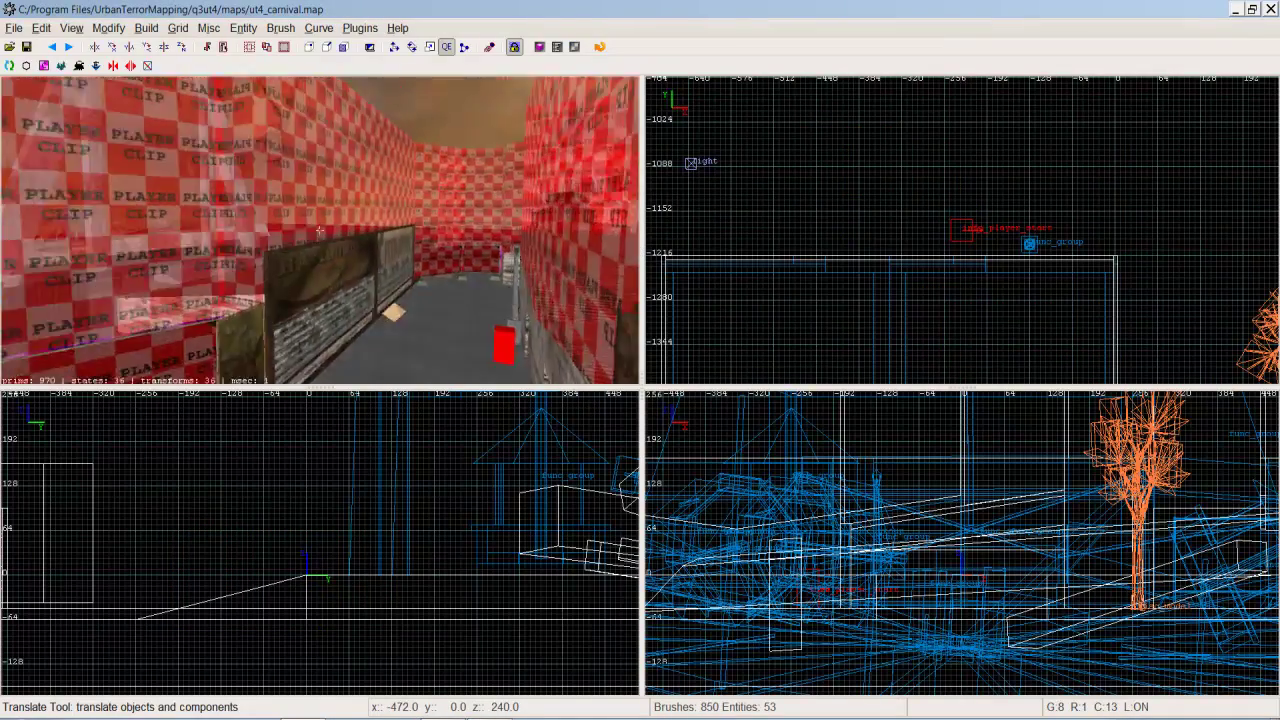
pyautogui.moveTo(319, 231)
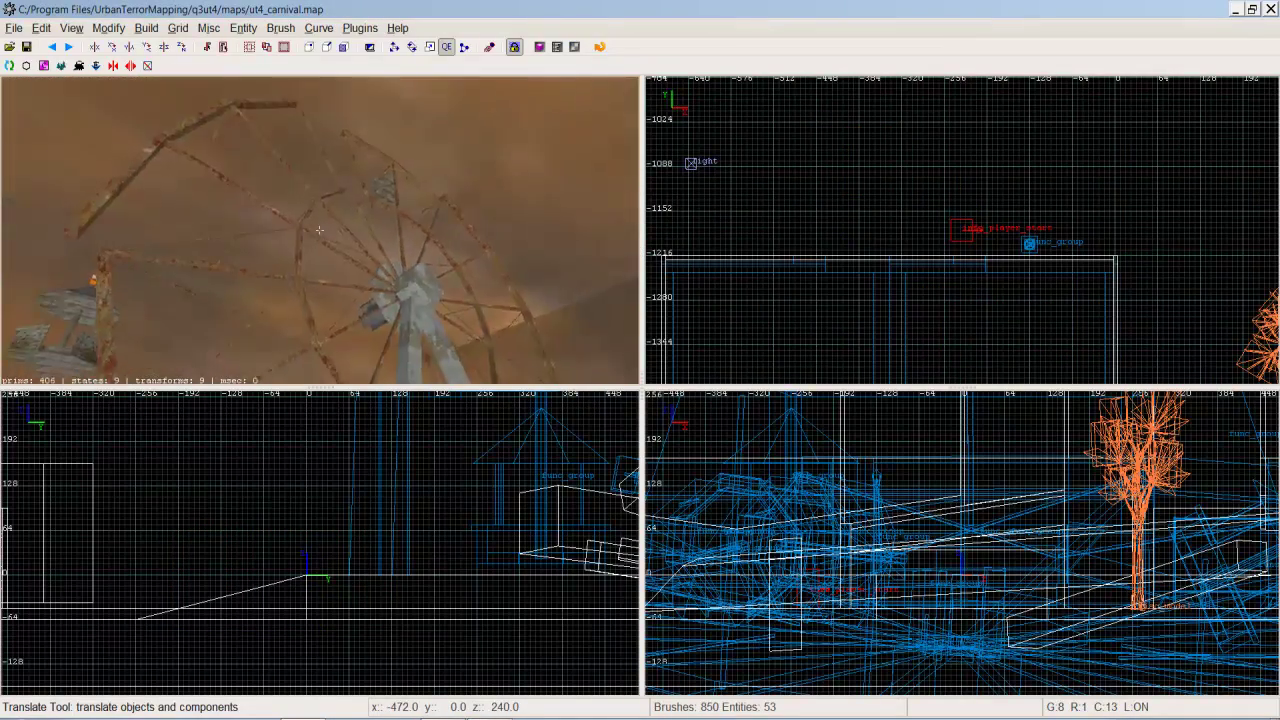
pyautogui.rightClick(400, 195)
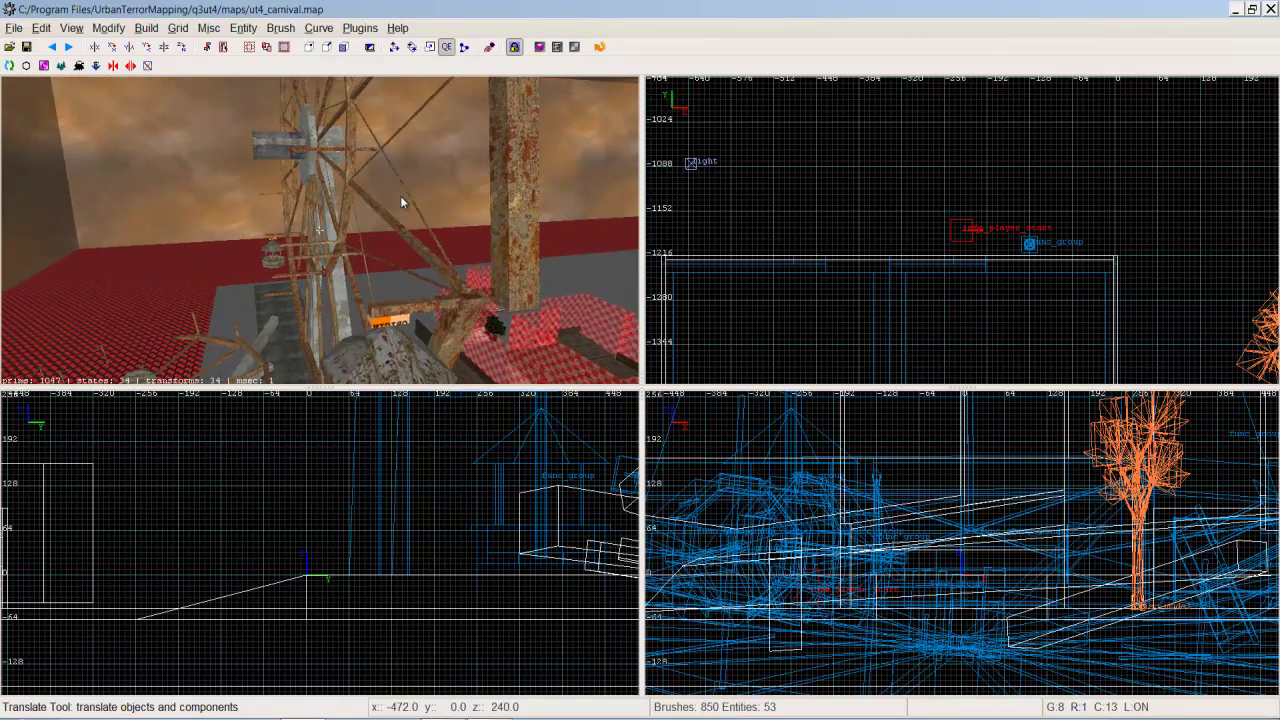
pyautogui.scroll(2, 414, 210)
pyautogui.keyDown('shift'); pyautogui.click(429, 232); pyautogui.keyUp('shift')
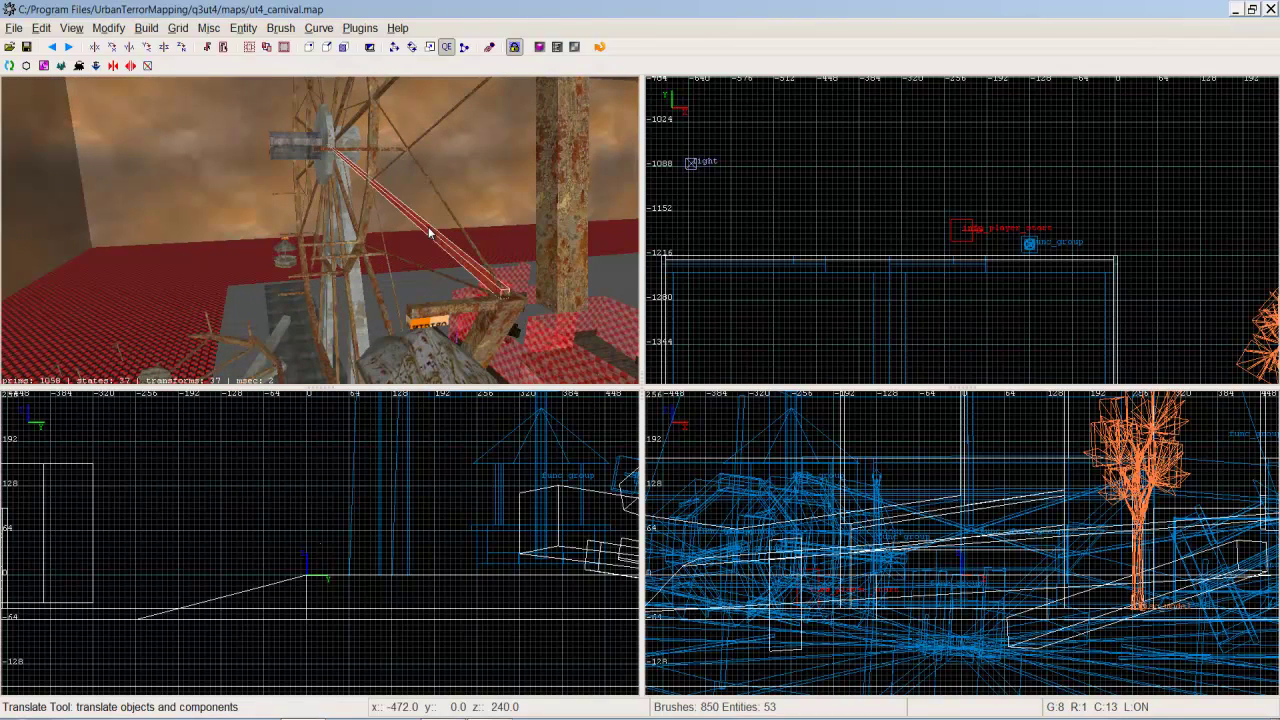
pyautogui.hotkey('ctrl', 'alt', 'e')
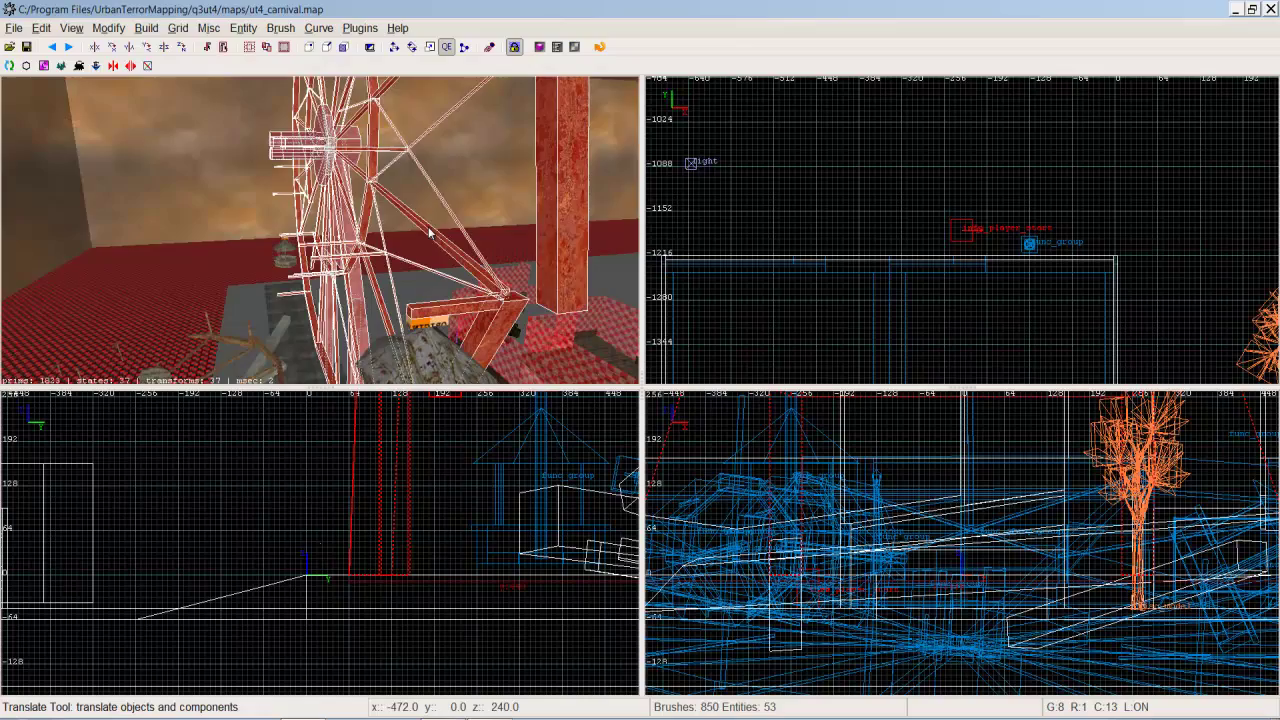
pyautogui.rightClick(429, 232)
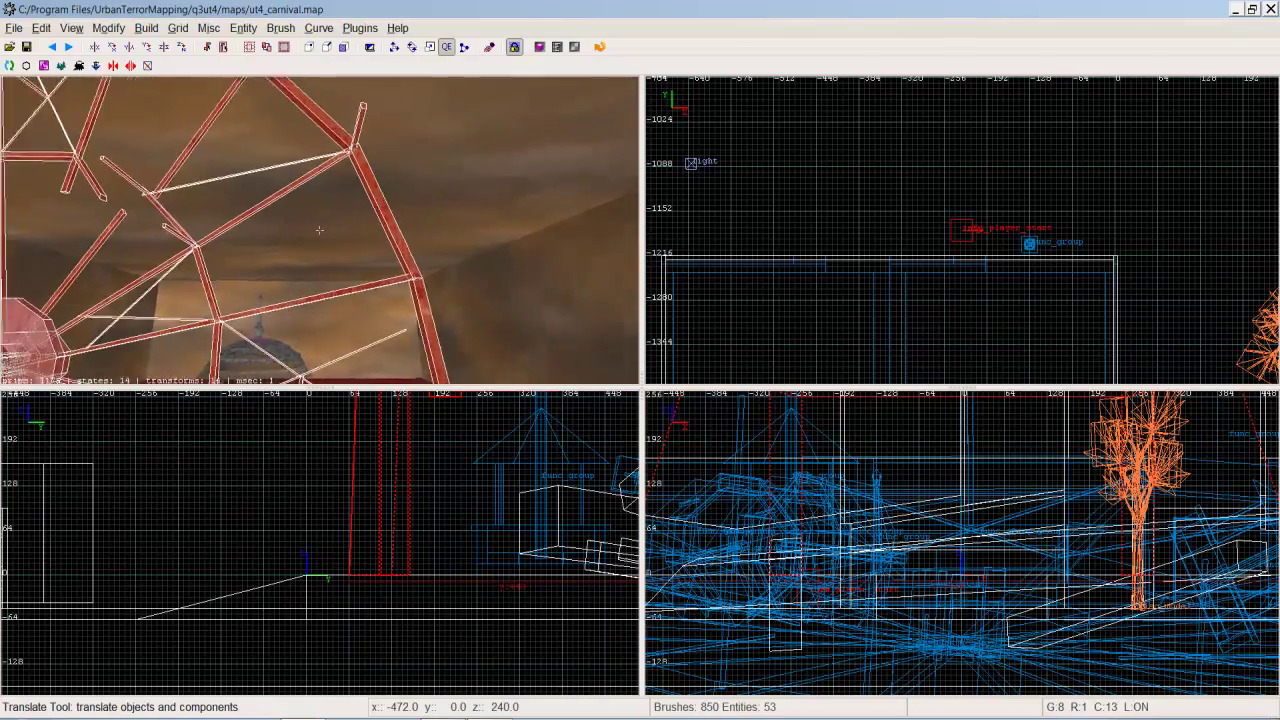
pyautogui.press('Down')
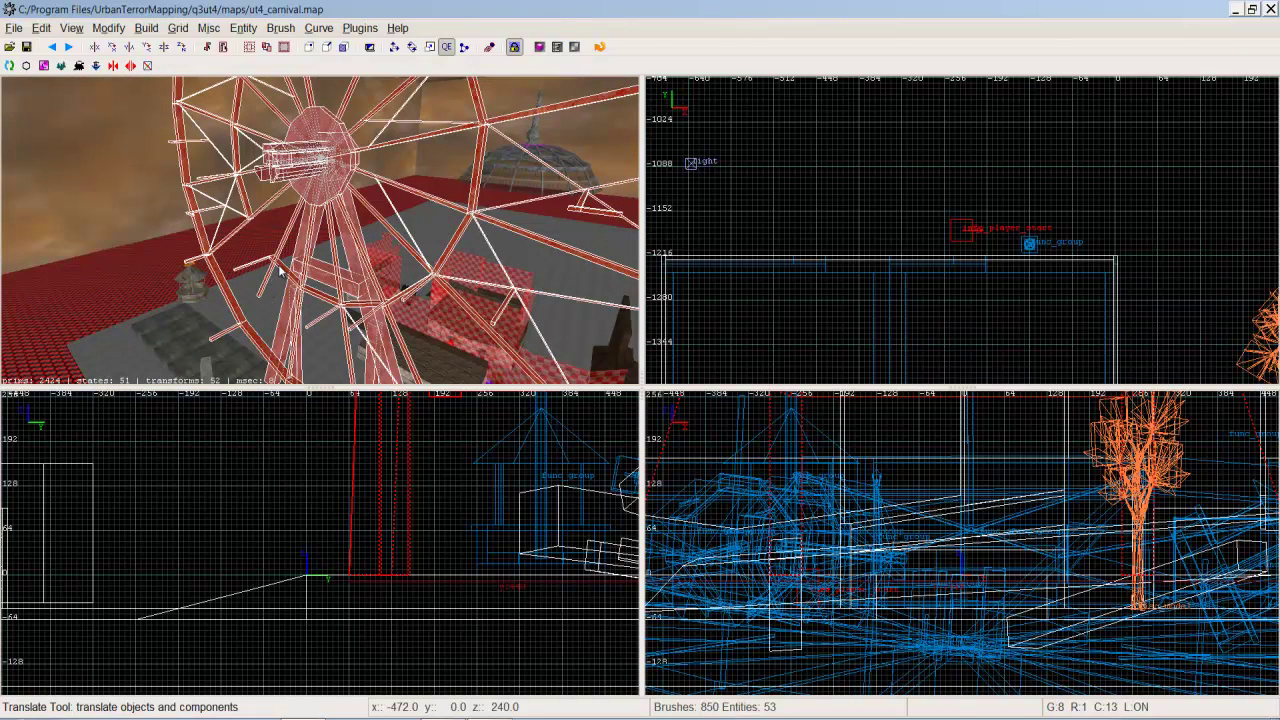
pyautogui.press('Up')
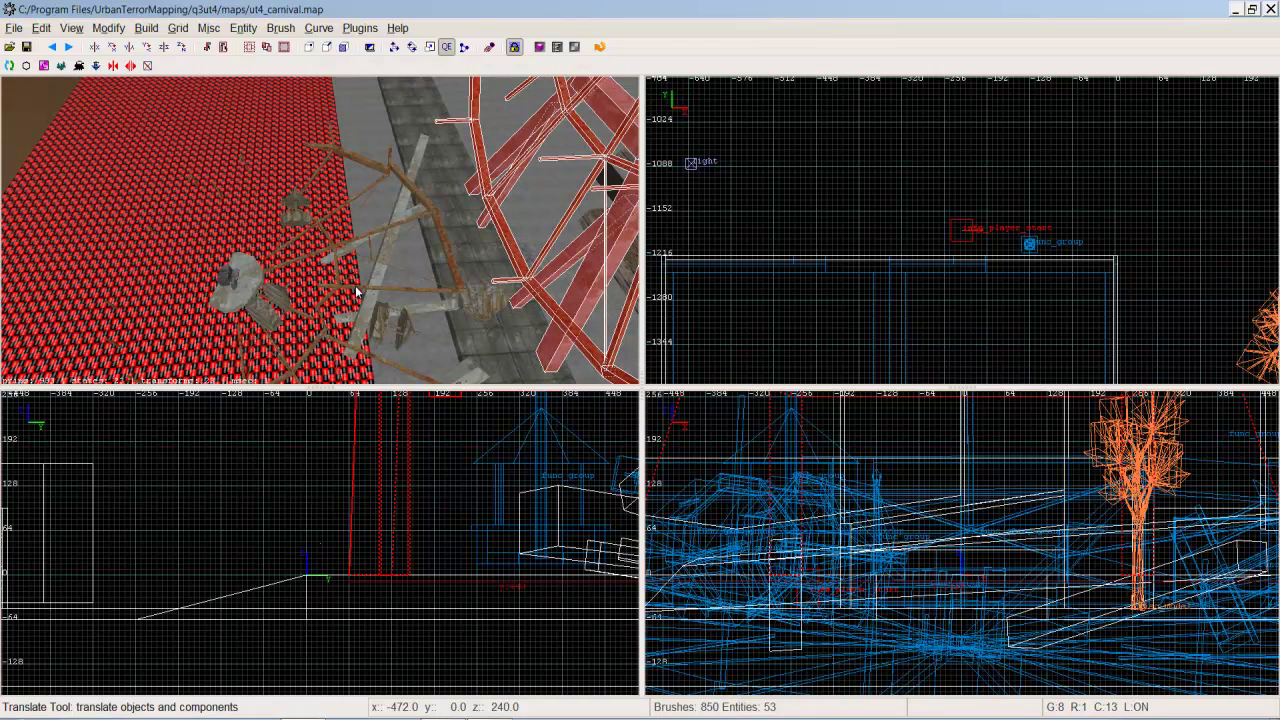
pyautogui.keyDown('shift'); pyautogui.click(363, 292); pyautogui.keyUp('shift')
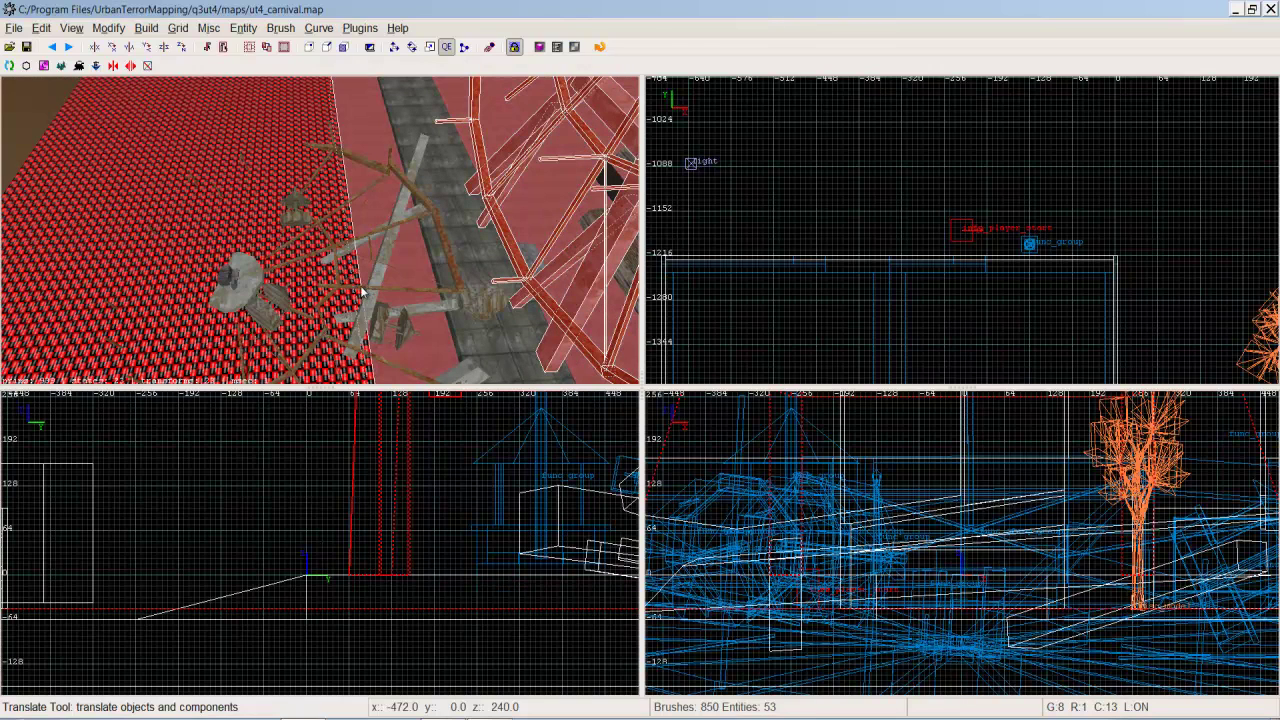
pyautogui.keyDown('shift'); pyautogui.click(363, 292); pyautogui.keyUp('shift')
pyautogui.keyDown('shift'); pyautogui.click(364, 291); pyautogui.keyUp('shift')
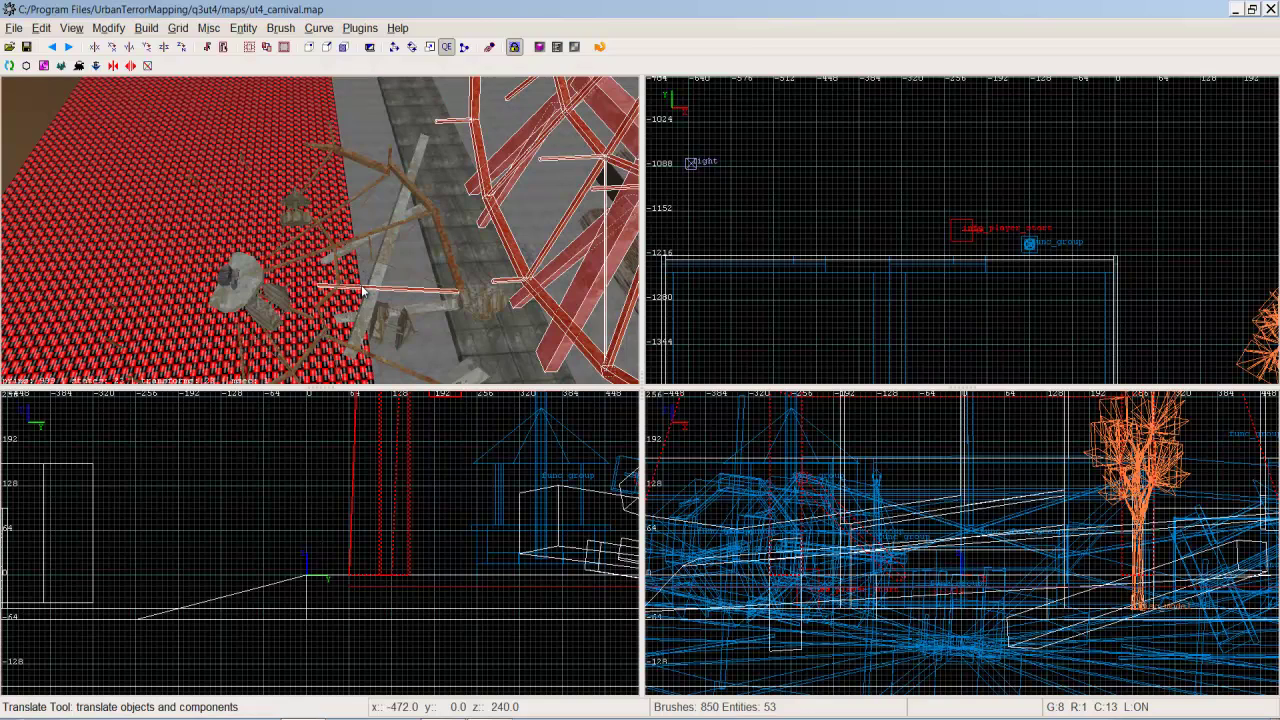
pyautogui.hotkey('ctrl', 'alt', 'e')
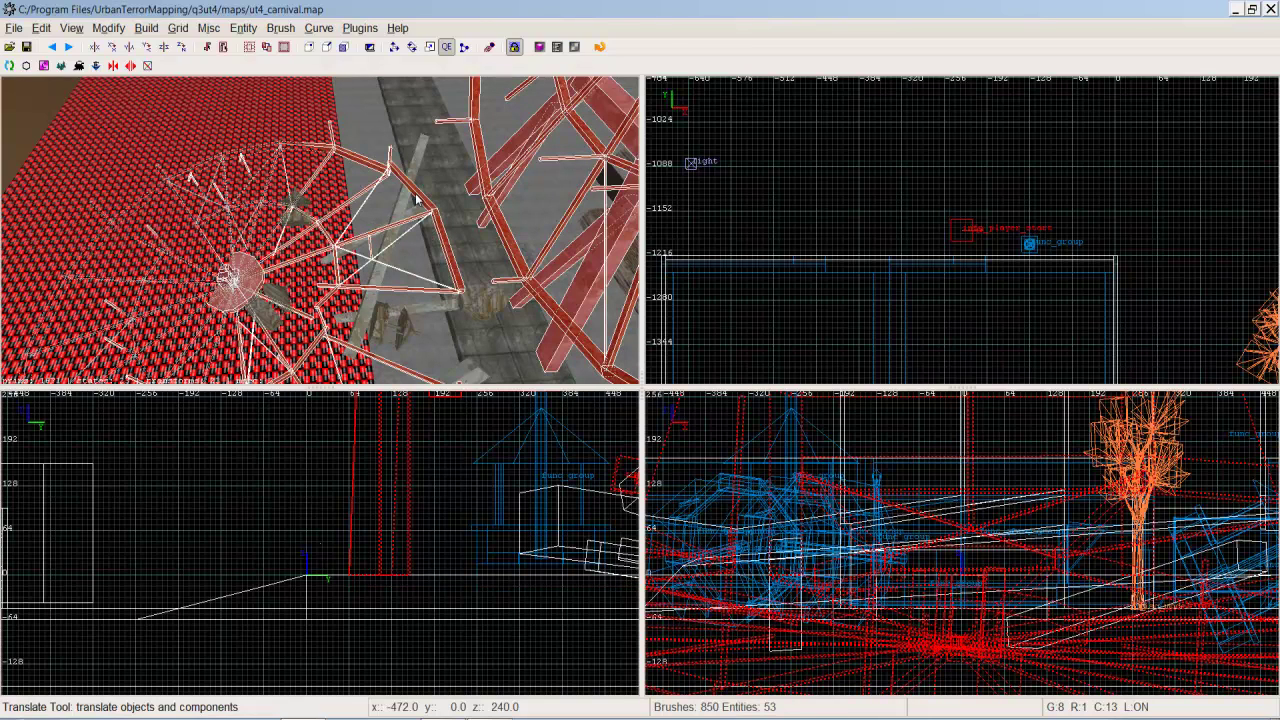
# Step: Replace the carnival map with a new empty map and open Edit > Preferences
pyautogui.press('Escape')
pyautogui.click(14, 28)
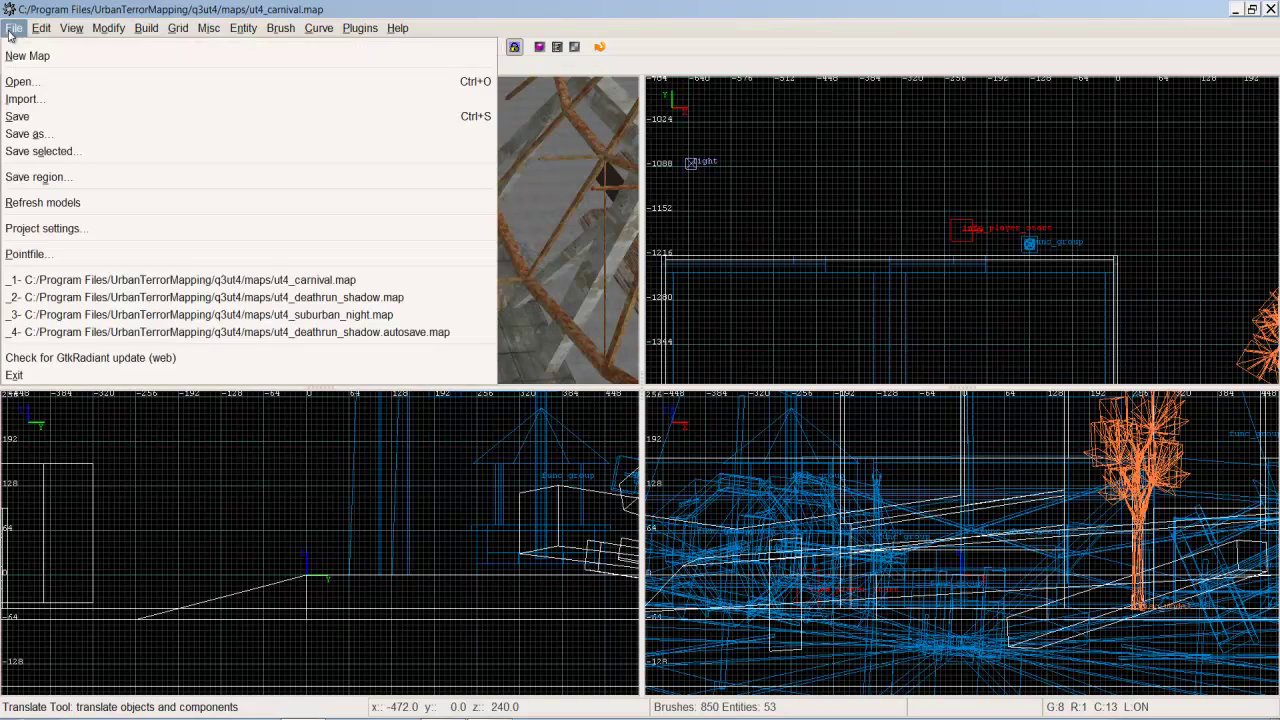
pyautogui.click(24, 56)
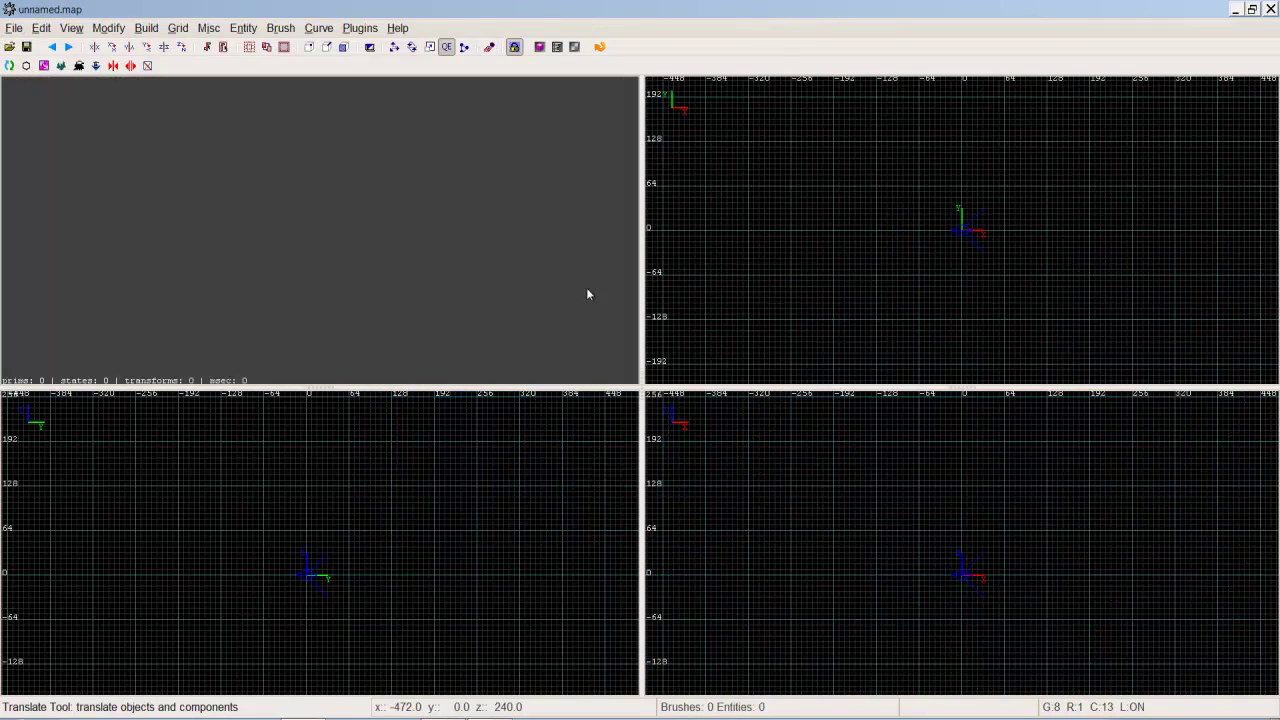
pyautogui.click(43, 29)
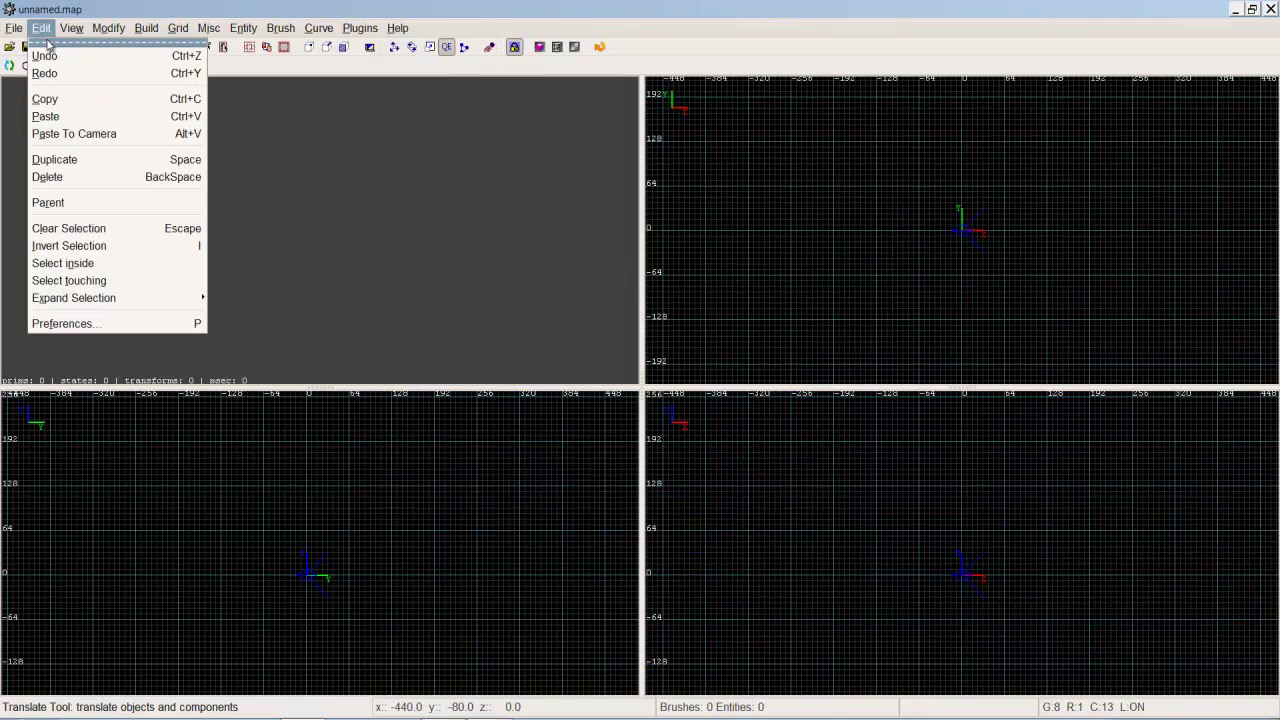
pyautogui.click(104, 324)
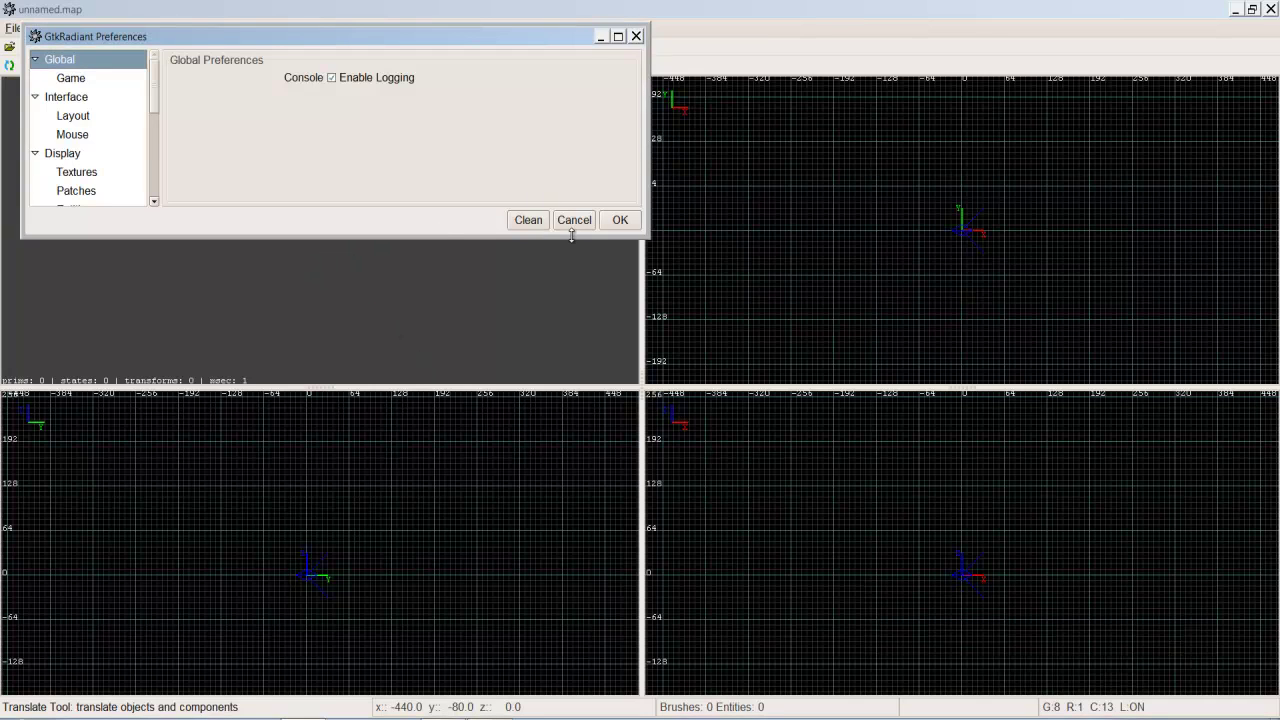
# Step: Enlarge and reposition the Preferences window to list every category, then close it
pyautogui.moveTo(572, 237); pyautogui.dragTo(708, 566)
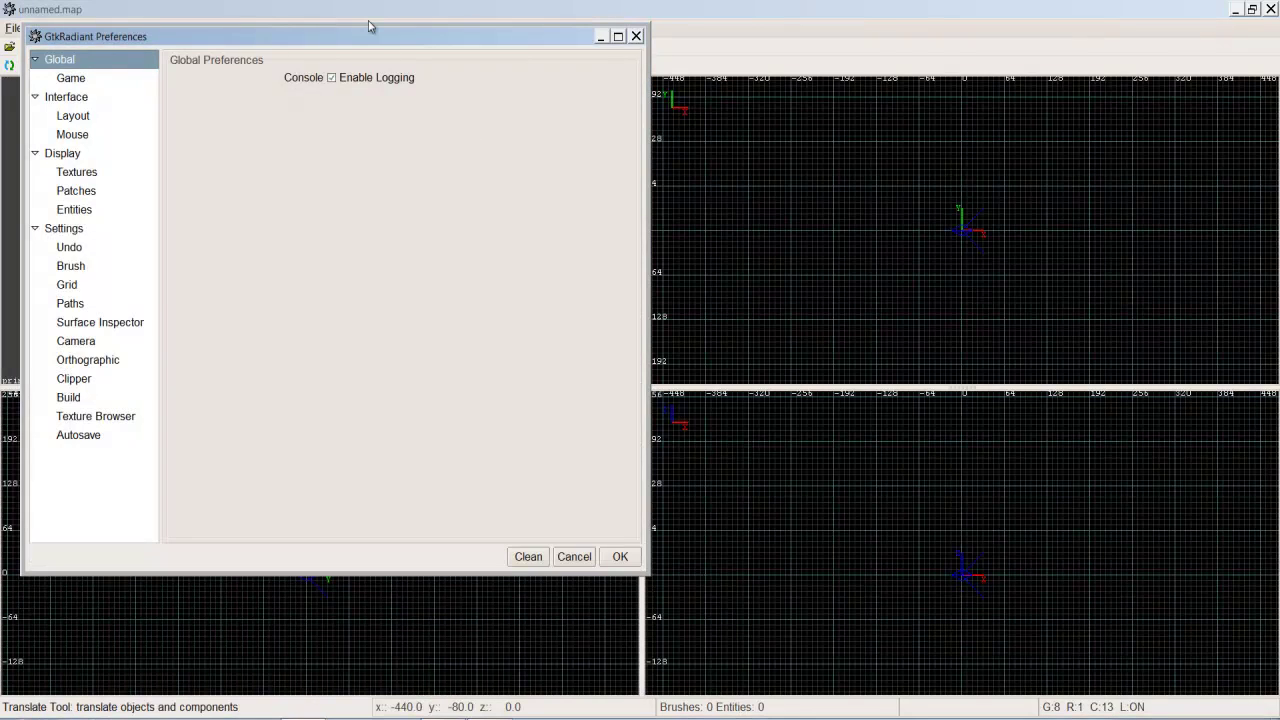
pyautogui.moveTo(354, 36); pyautogui.dragTo(493, 32)
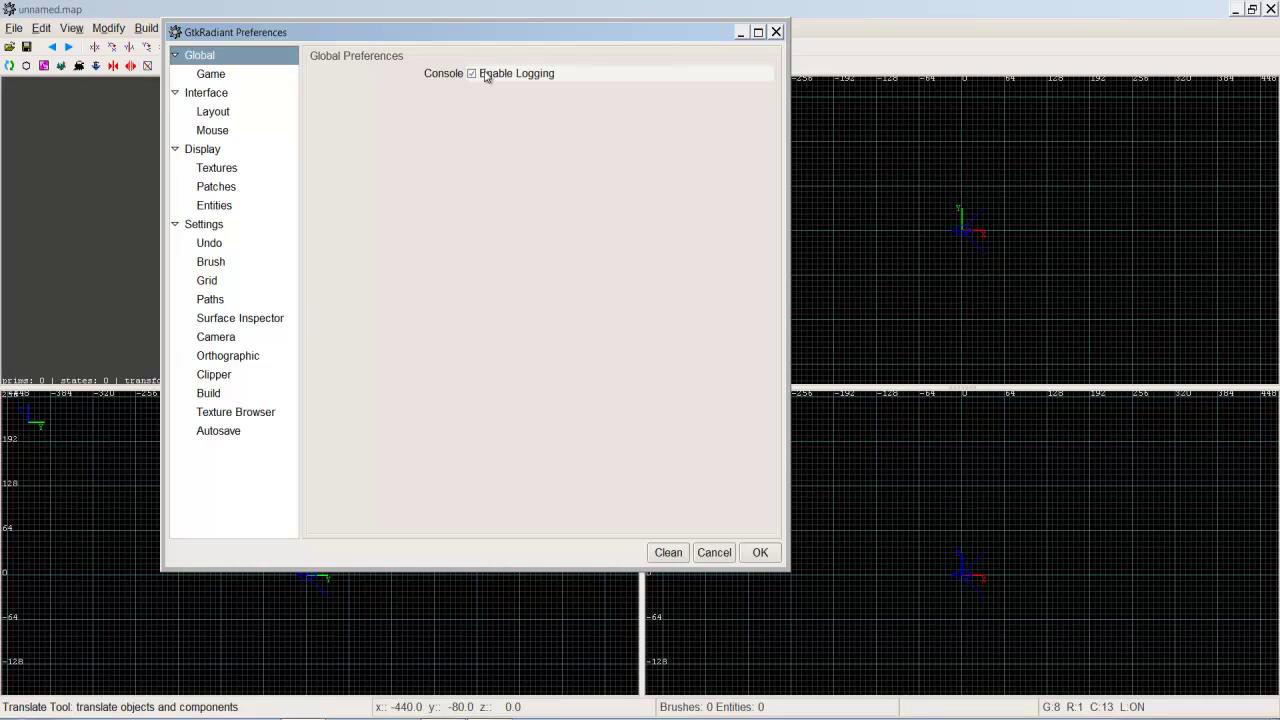
pyautogui.moveTo(214, 34); pyautogui.dragTo(227, 47)
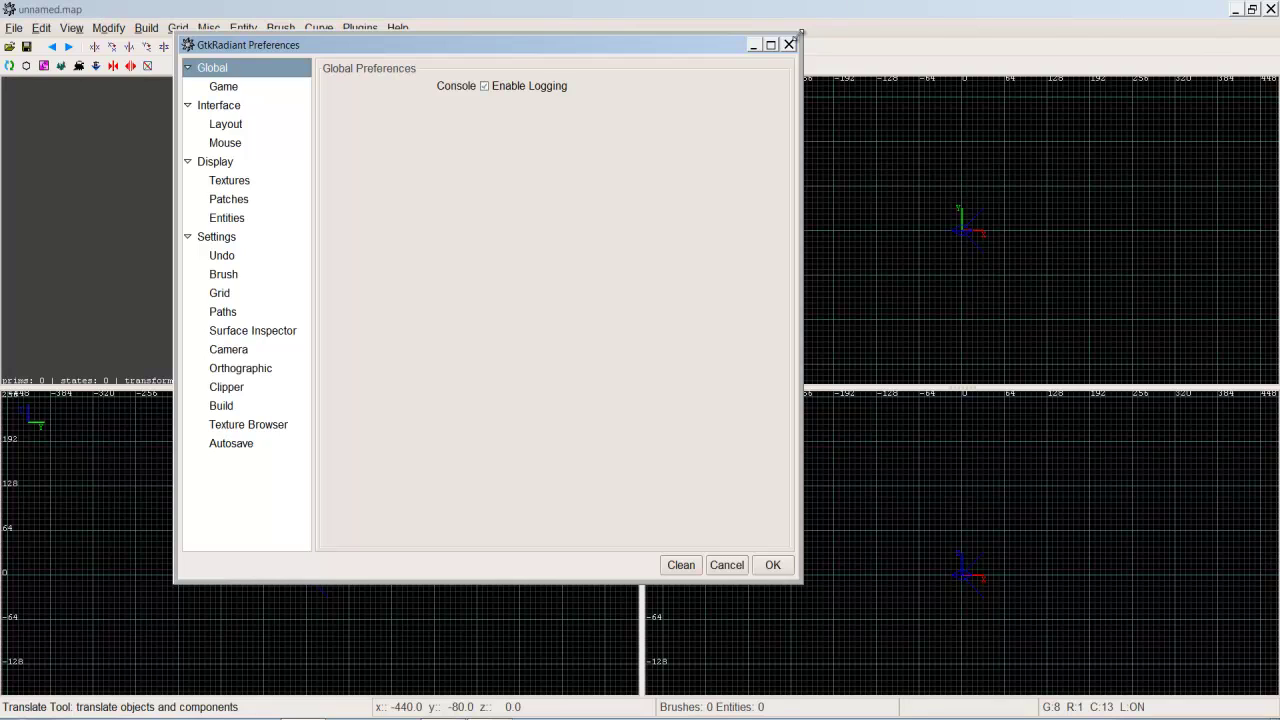
pyautogui.click(783, 49)
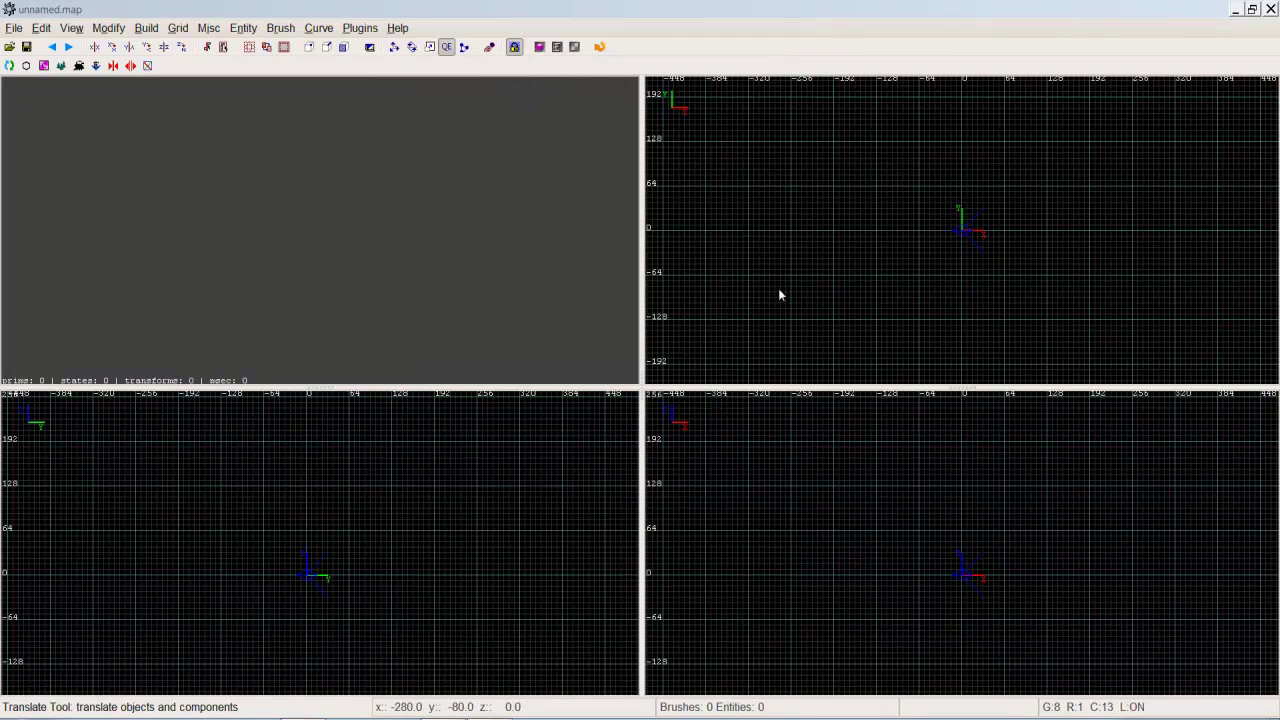
# Step: Show the console log, move it up and left, then close it
pyautogui.press('o')
pyautogui.moveTo(834, 199); pyautogui.dragTo(779, 127)
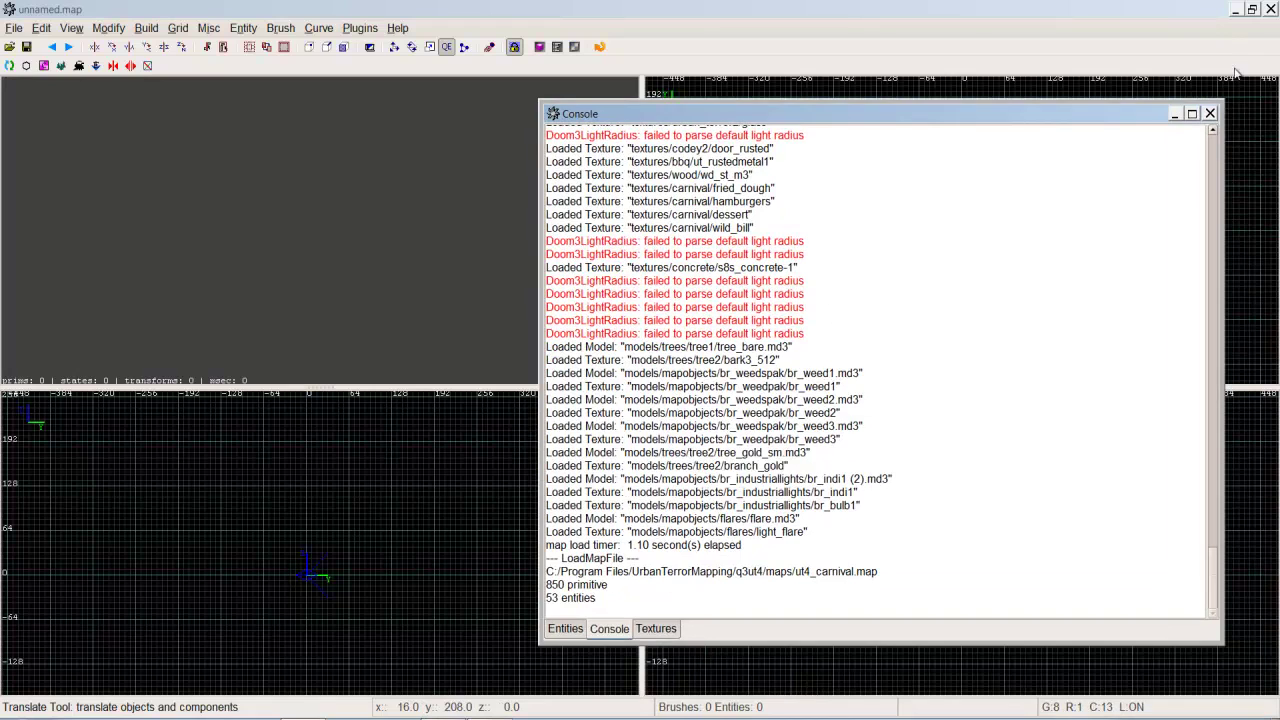
pyautogui.click(1209, 113)
# Step: Draw a second brush beside the first, then select and delete both brushes
pyautogui.press('Escape')
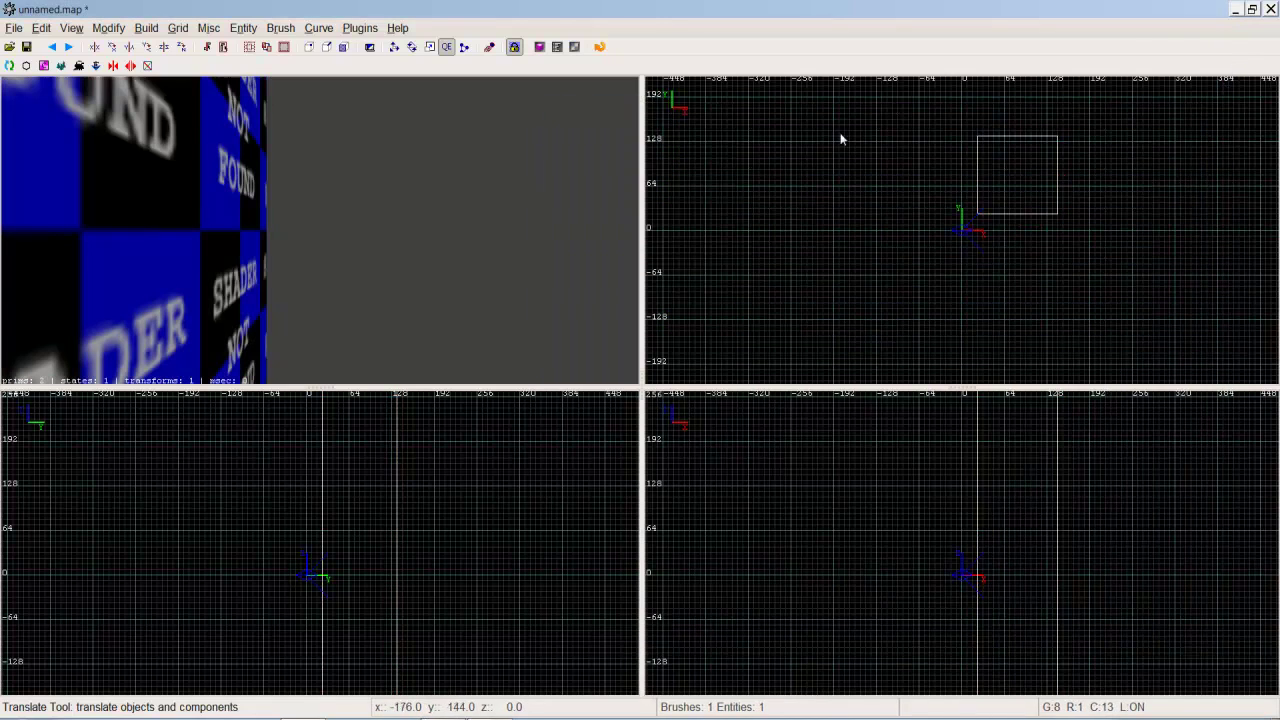
pyautogui.moveTo(824, 135); pyautogui.dragTo(915, 250)
pyautogui.press('Escape')
pyautogui.keyDown('shift'); pyautogui.moveTo(817, 143); pyautogui.dragTo(1164, 323); pyautogui.keyUp('shift')
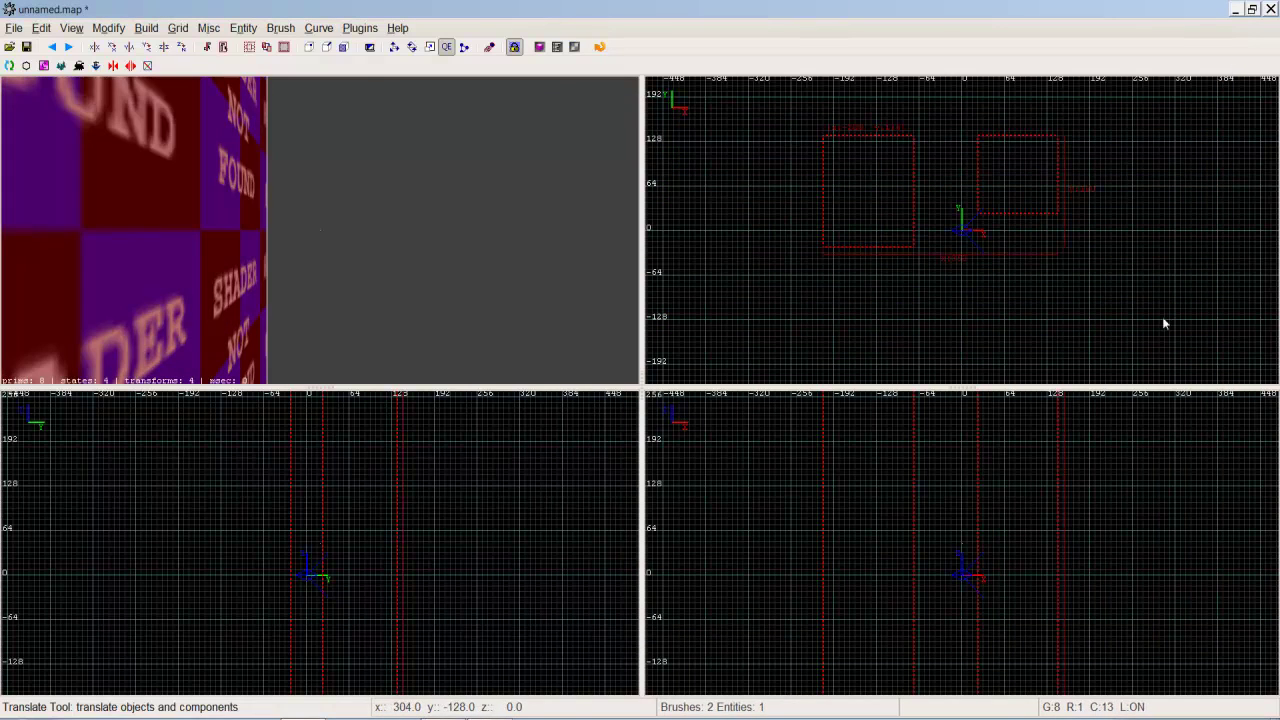
pyautogui.press('Delete')
# Step: Reopen the console, highlight the latest log lines, then close it again
pyautogui.press('o')
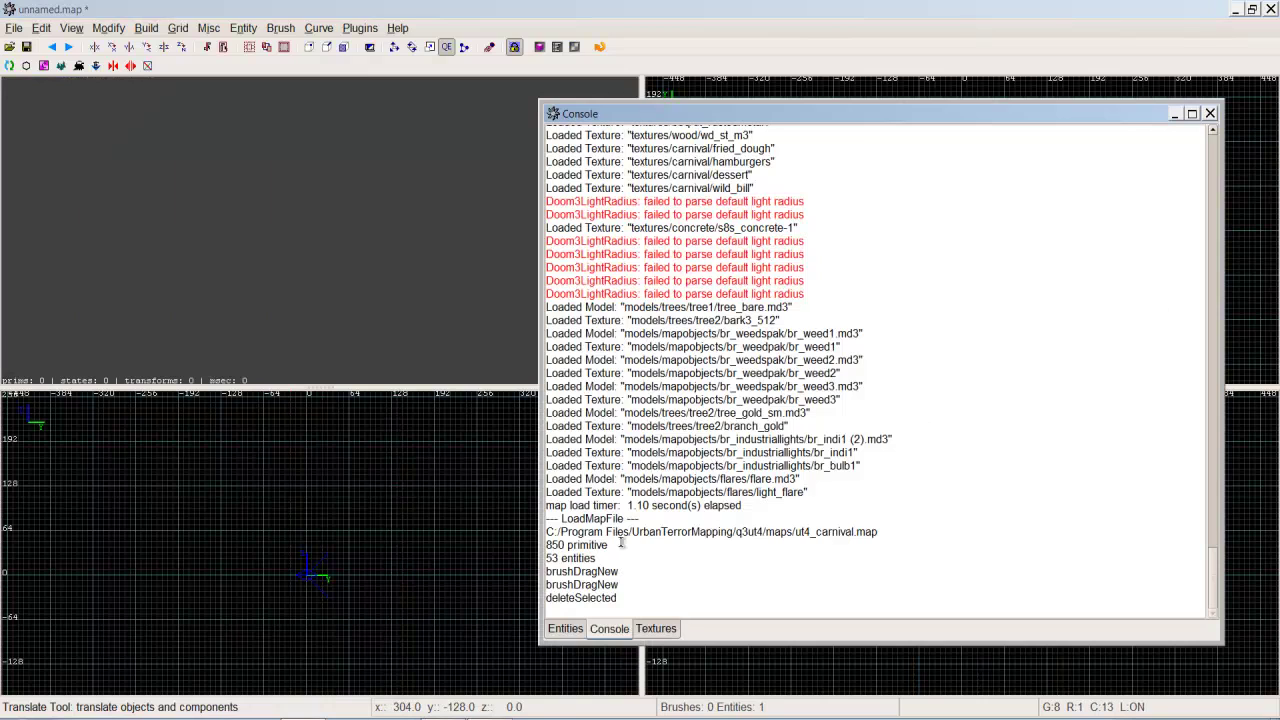
pyautogui.moveTo(562, 533); pyautogui.dragTo(654, 614)
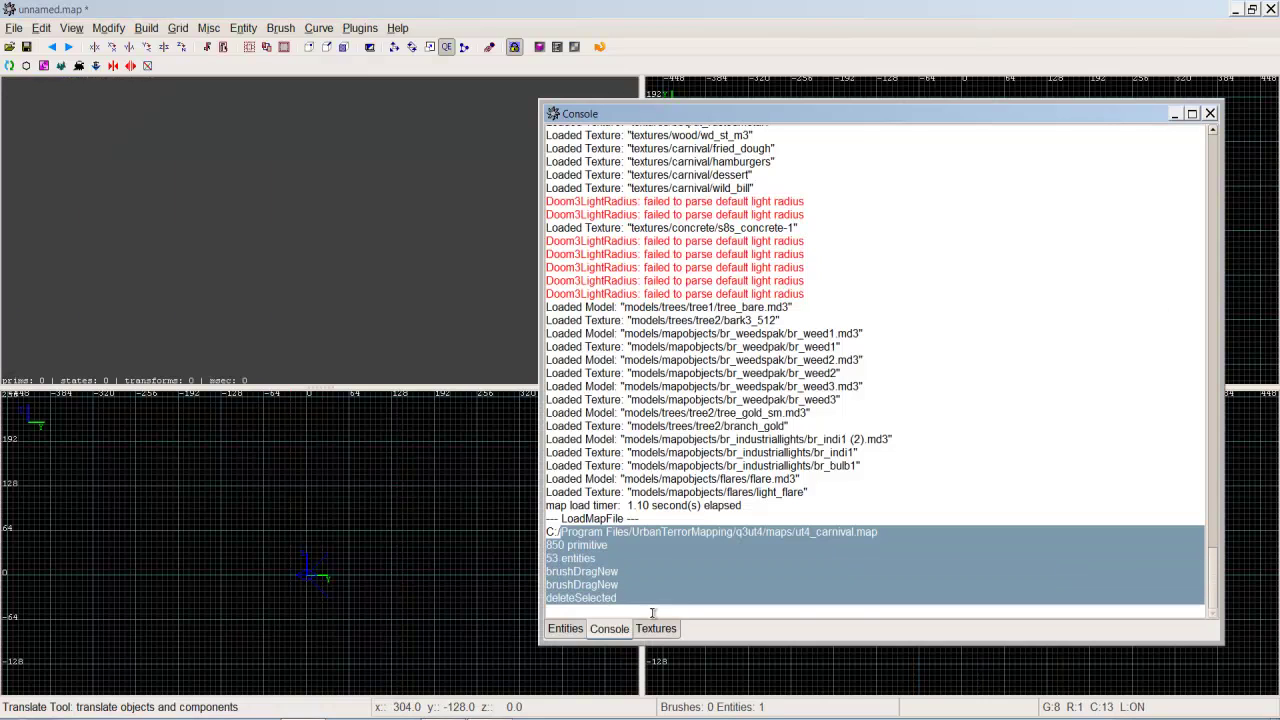
pyautogui.click(962, 585)
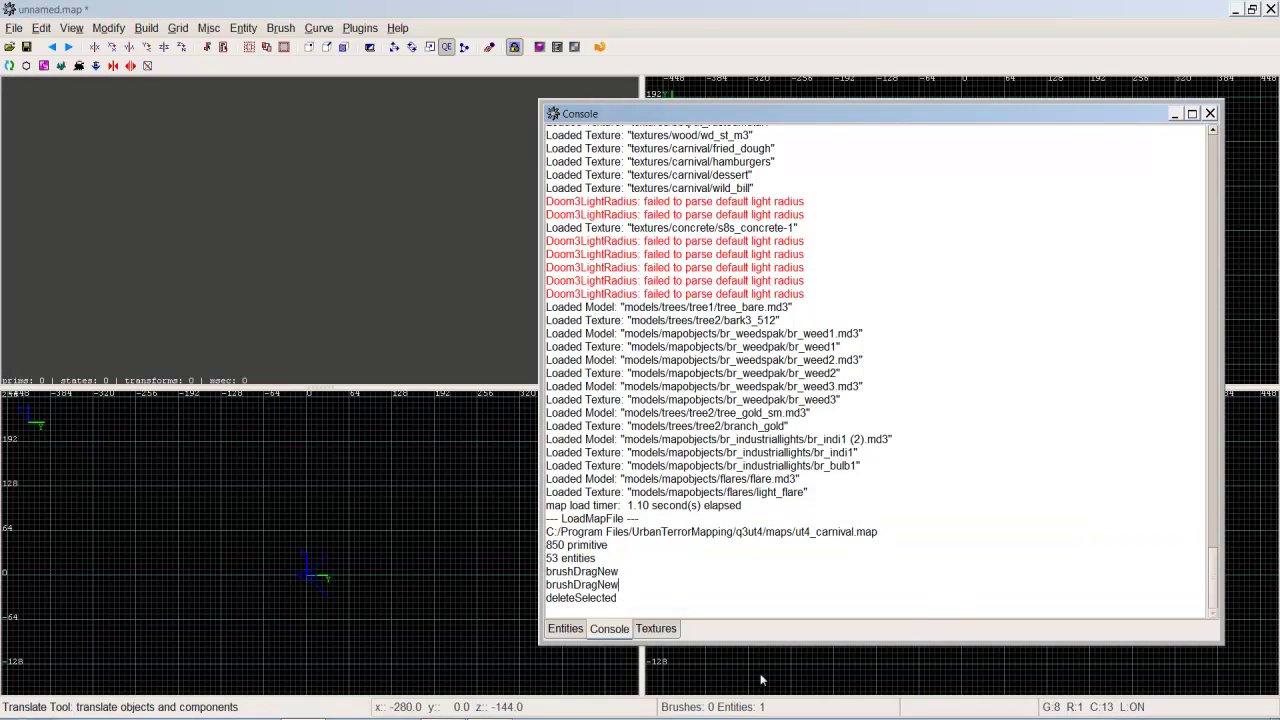
pyautogui.click(1210, 113)
# Step: Open Edit > Preferences without saving the map and show the Game page (Quake III Arena)
pyautogui.click(15, 30)
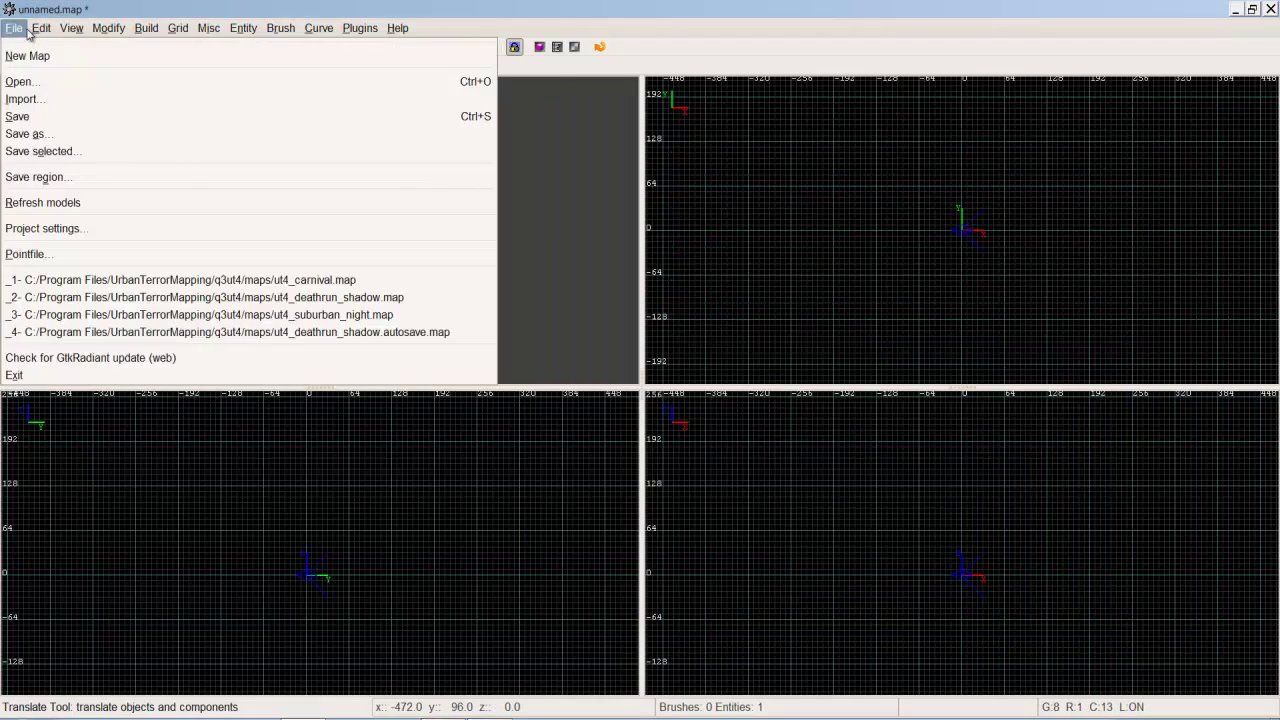
pyautogui.moveTo(41, 28)
pyautogui.click(125, 324)
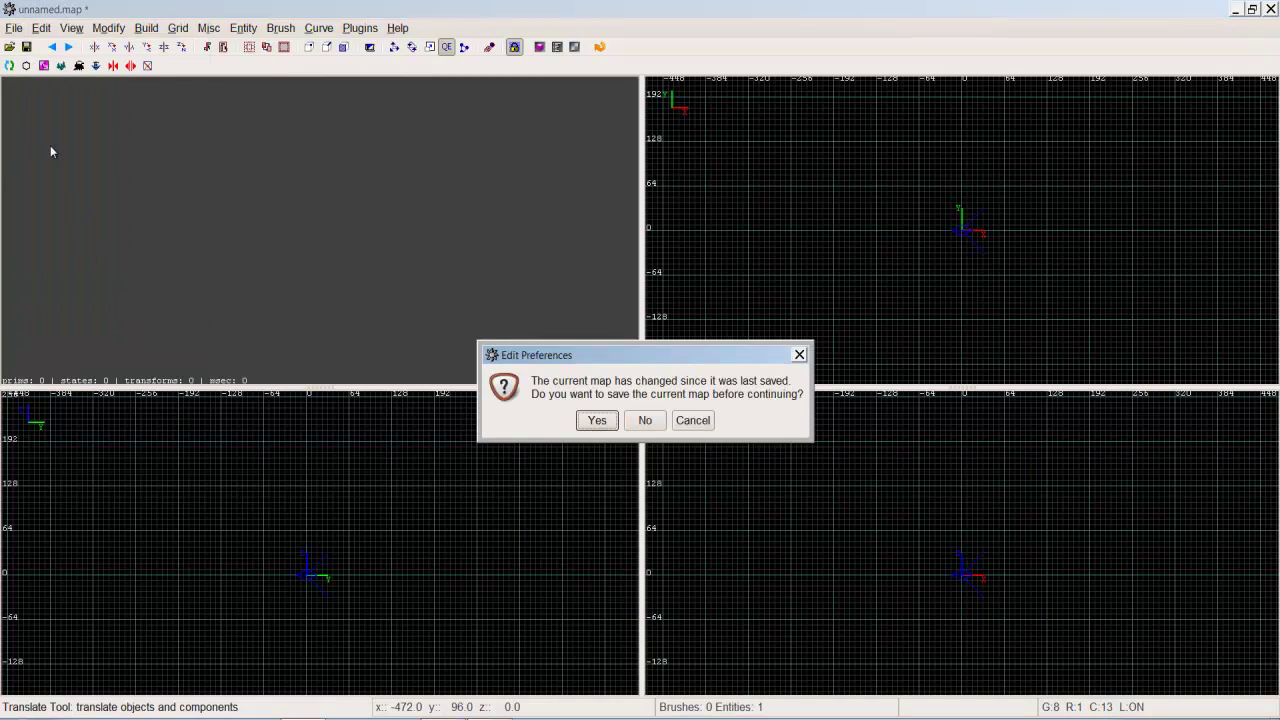
pyautogui.click(646, 424)
pyautogui.click(215, 88)
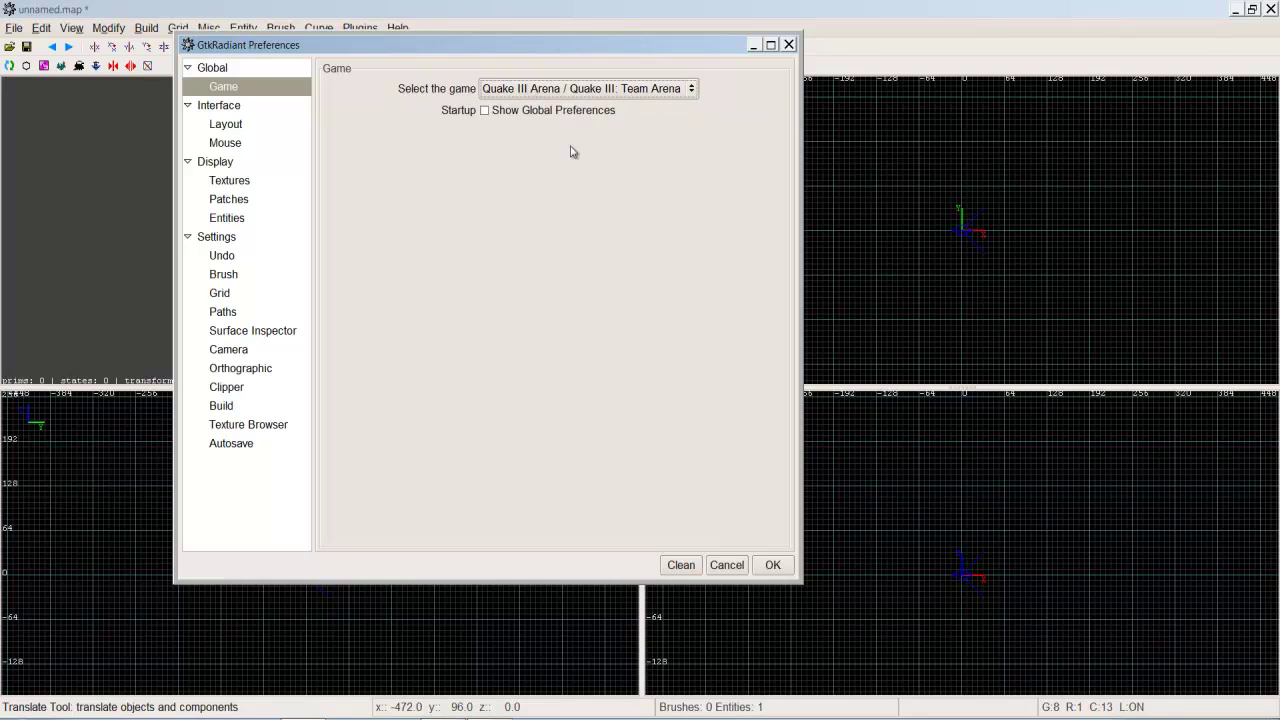
# Step: Look through the Global, Game, Interface and Layout preference pages, then close Preferences
pyautogui.click(191, 66)
pyautogui.click(186, 69)
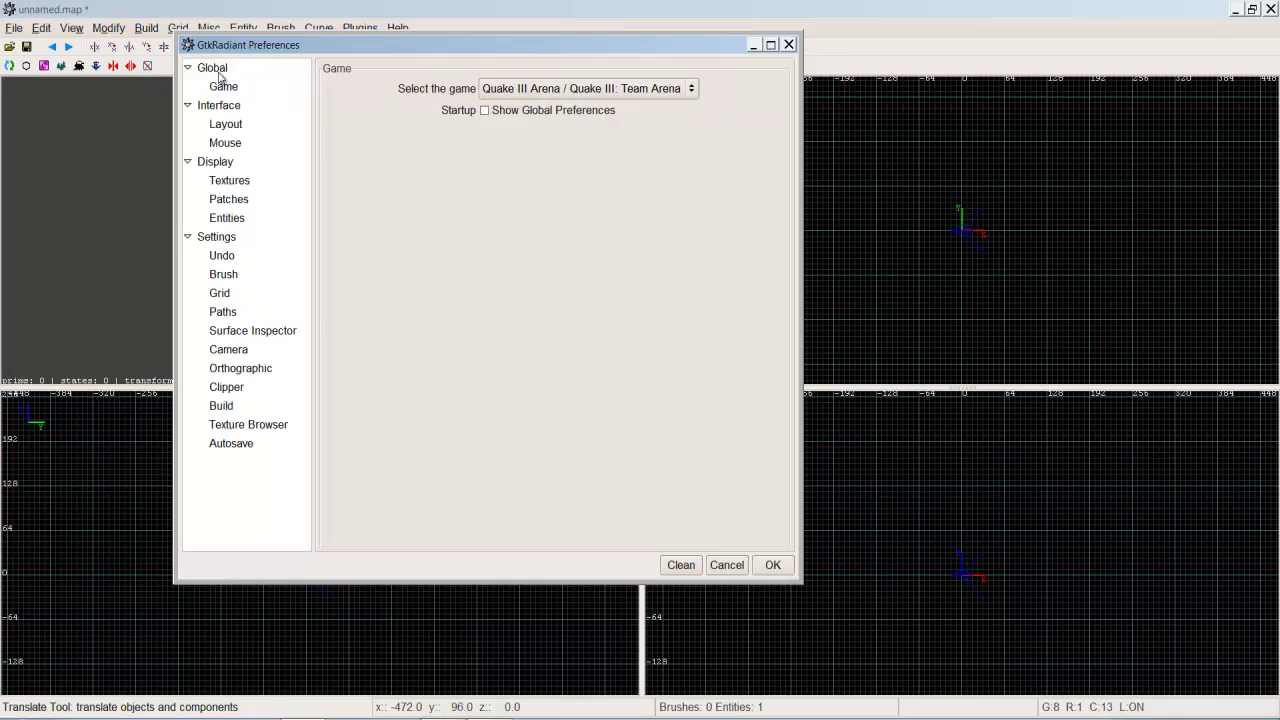
pyautogui.click(230, 72)
pyautogui.click(250, 88)
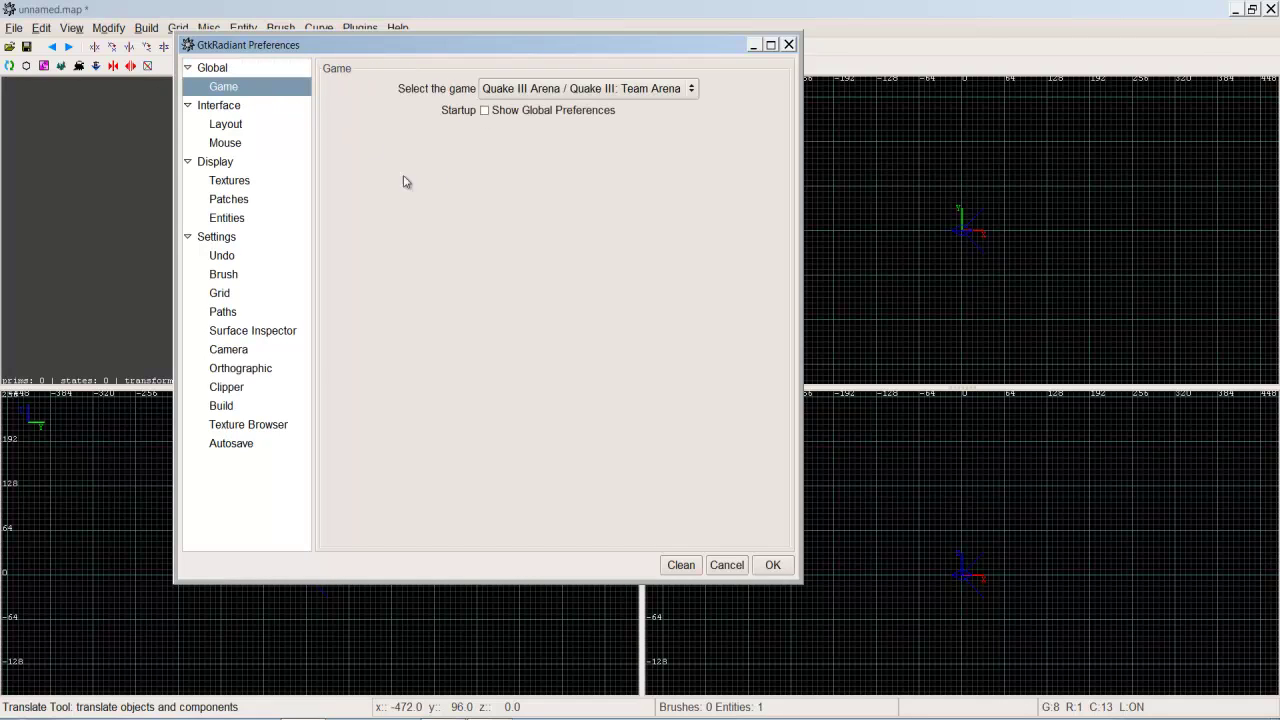
pyautogui.click(200, 108)
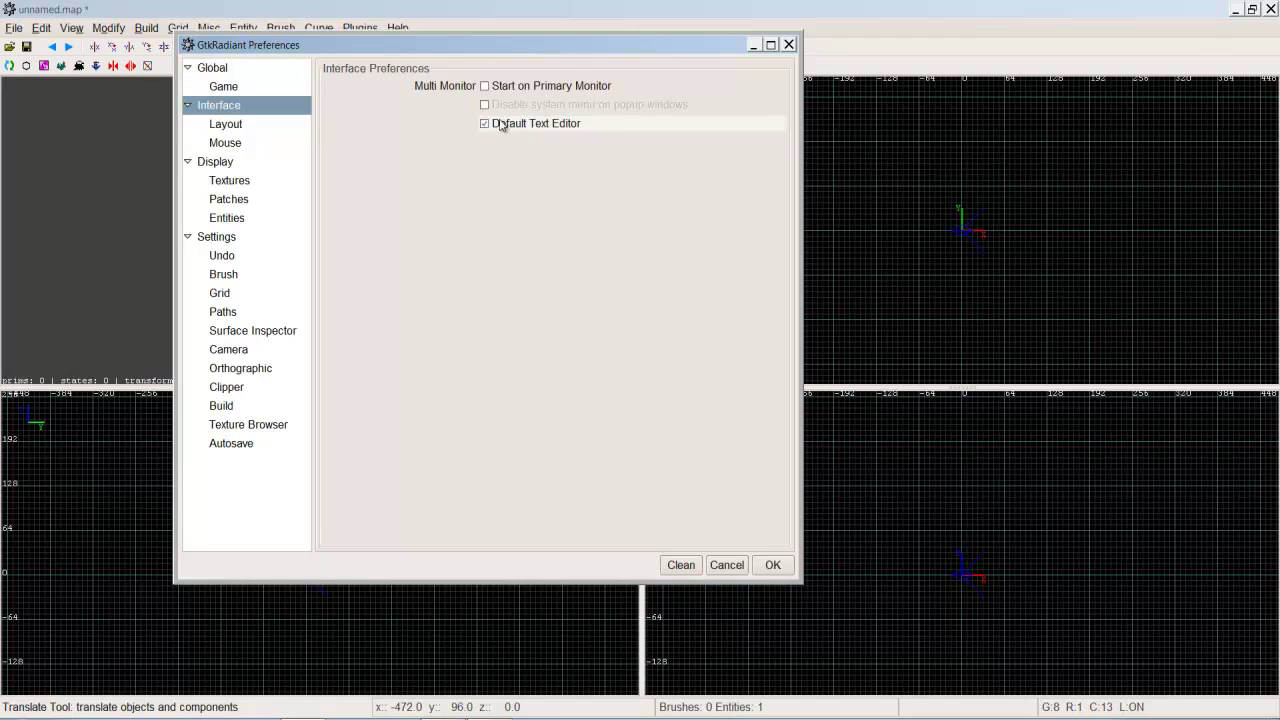
pyautogui.click(507, 93)
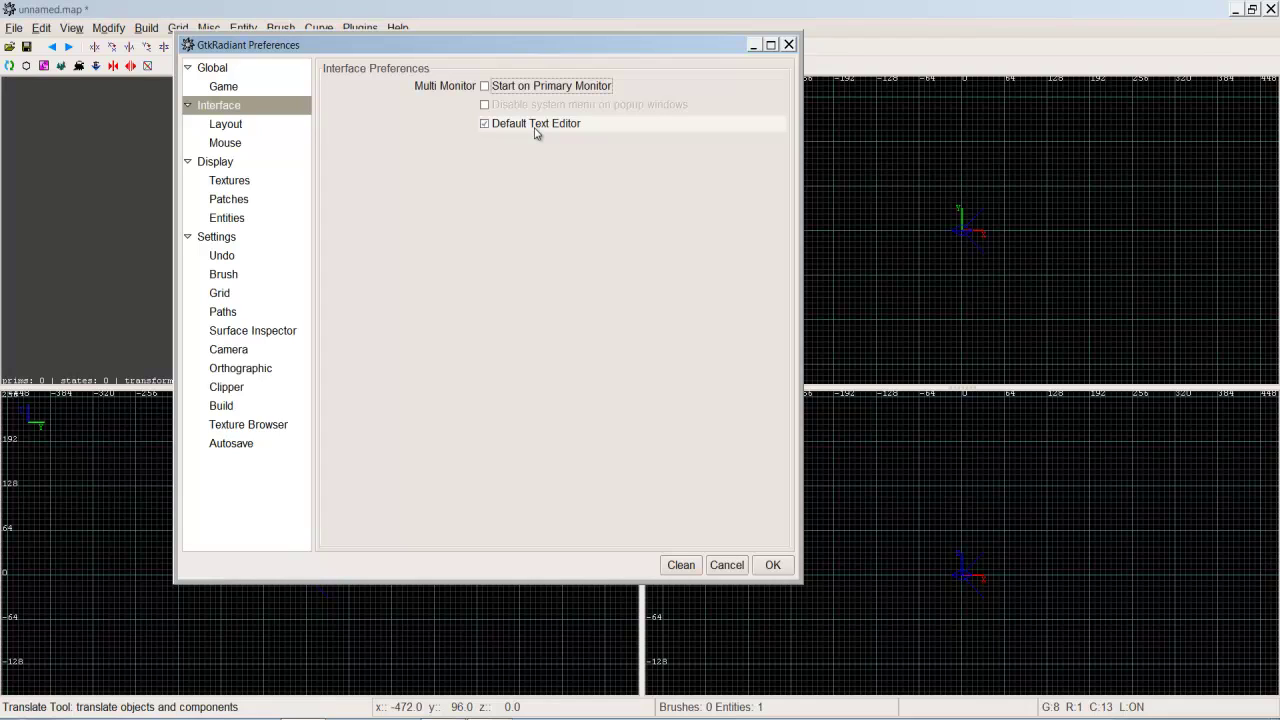
pyautogui.click(222, 126)
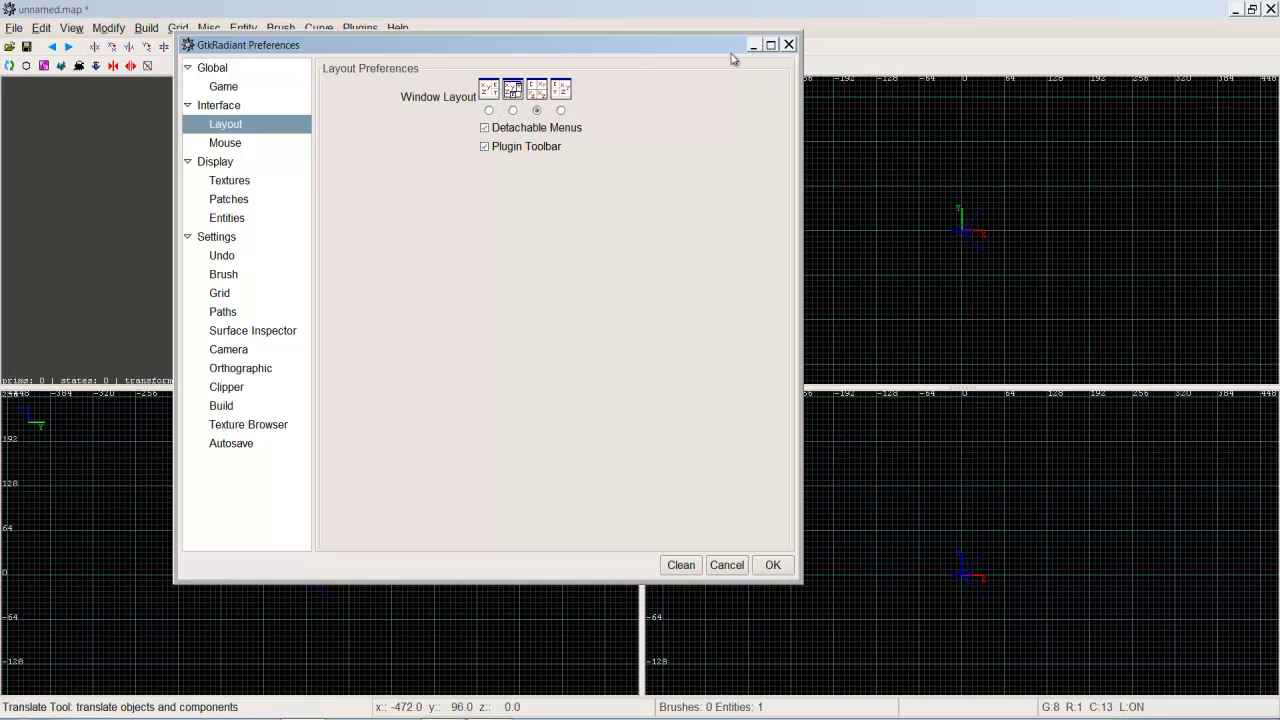
pyautogui.click(789, 45)
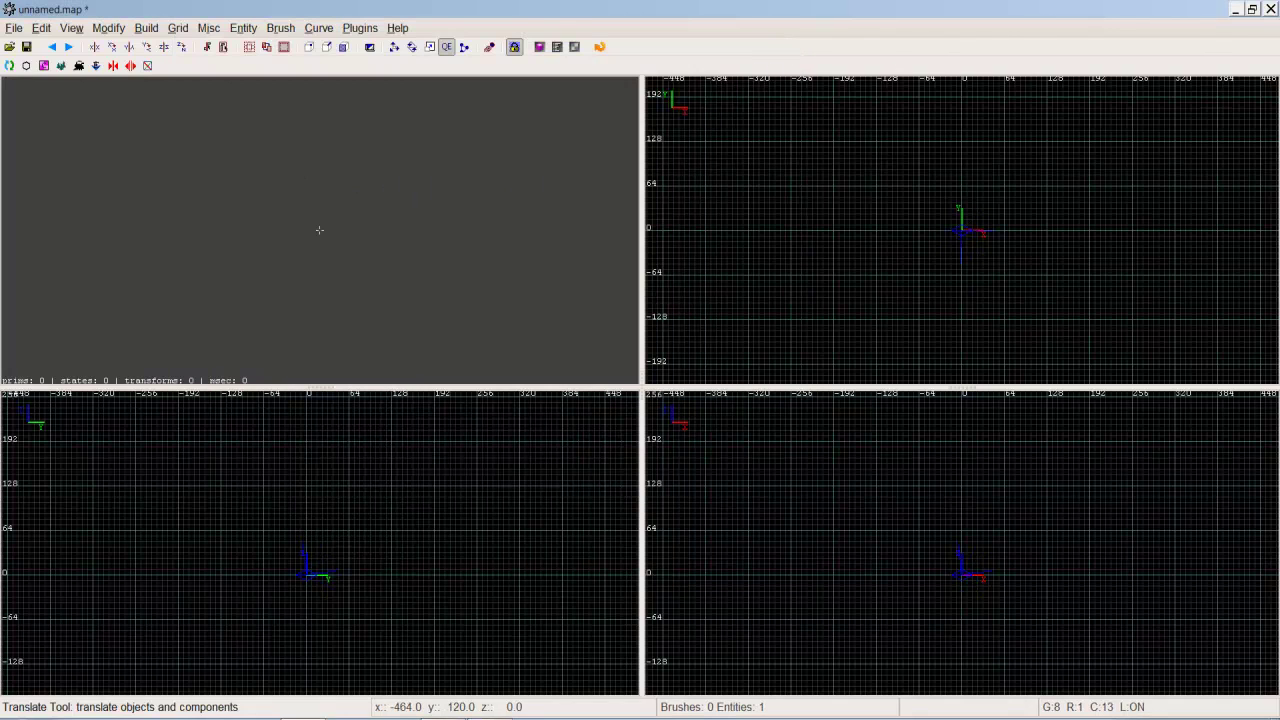
# Step: Pan the top, front and side grid views and make the top view slightly taller
pyautogui.moveTo(900, 240); pyautogui.dragTo(1020, 289, button='right')
pyautogui.moveTo(911, 395); pyautogui.dragTo(966, 380, button='right')
pyautogui.moveTo(62, 490); pyautogui.dragTo(152, 481, button='right')
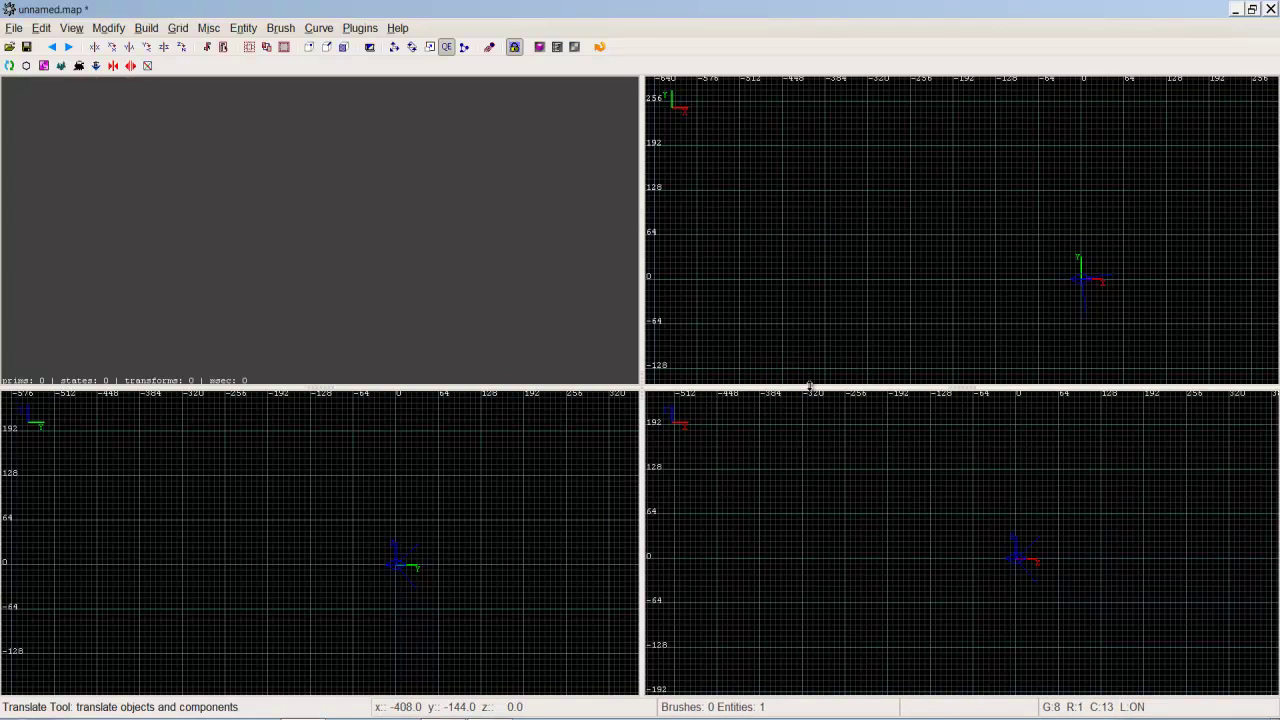
pyautogui.moveTo(811, 386); pyautogui.dragTo(816, 385)
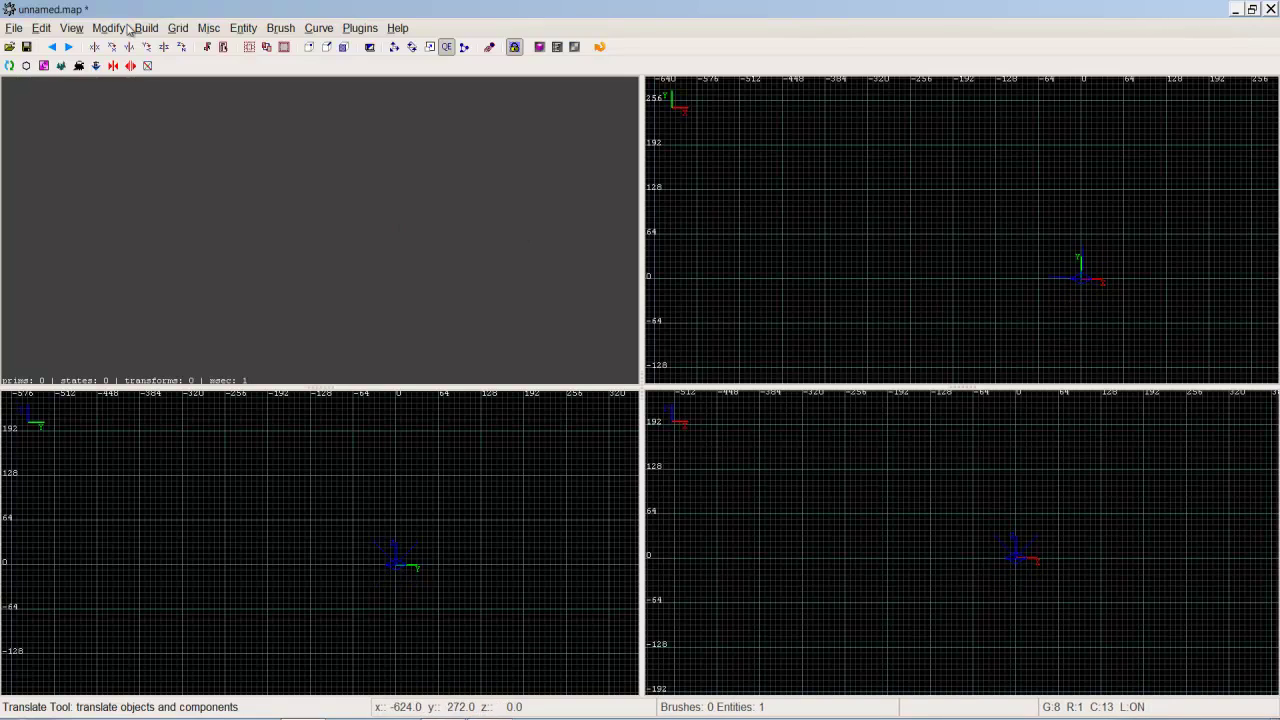
pyautogui.moveTo(901, 206); pyautogui.dragTo(911, 171, button='right')
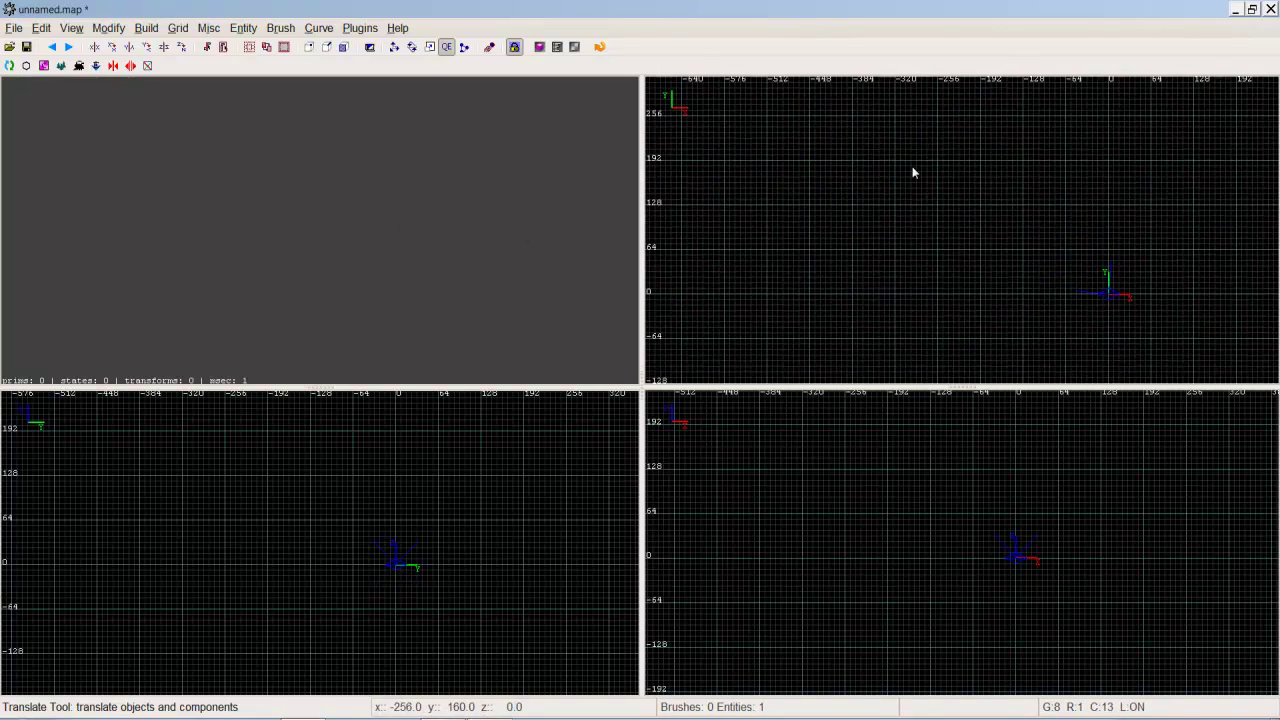
pyautogui.moveTo(979, 615); pyautogui.dragTo(993, 590, button='right')
pyautogui.moveTo(531, 640); pyautogui.dragTo(434, 603, button='right')
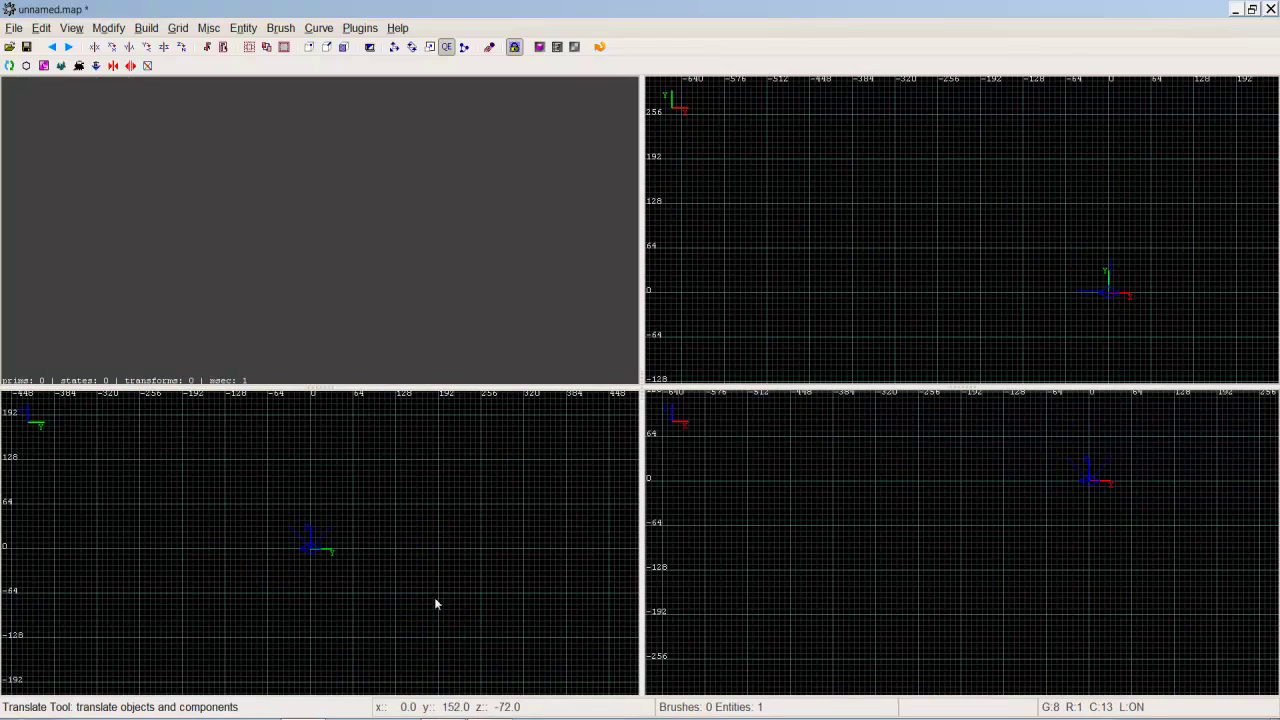
pyautogui.moveTo(1110, 467); pyautogui.dragTo(1013, 544, button='right')
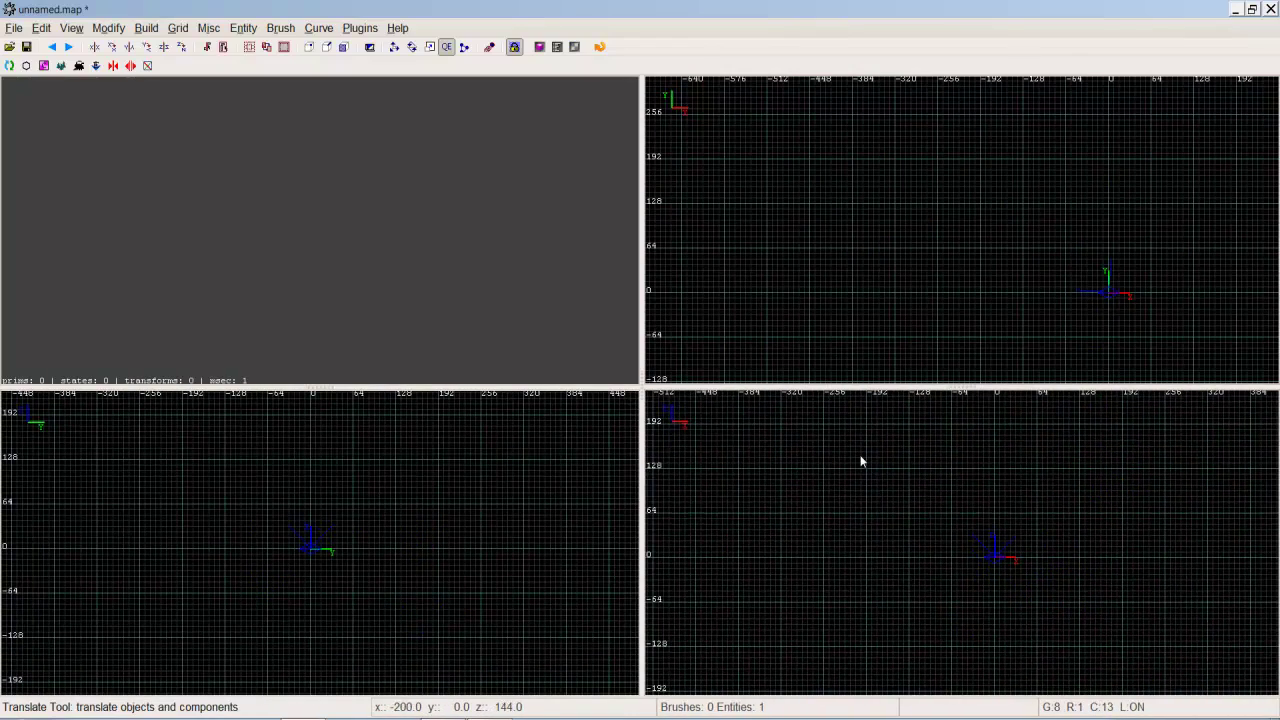
# Step: Draw and delete a test brush in the front view, zoom the view, then recenter the camera at the origin
pyautogui.moveTo(860, 461)
pyautogui.mouseDown()
pyautogui.moveTo(909, 523)
pyautogui.moveTo(1104, 616)
pyautogui.mouseUp()
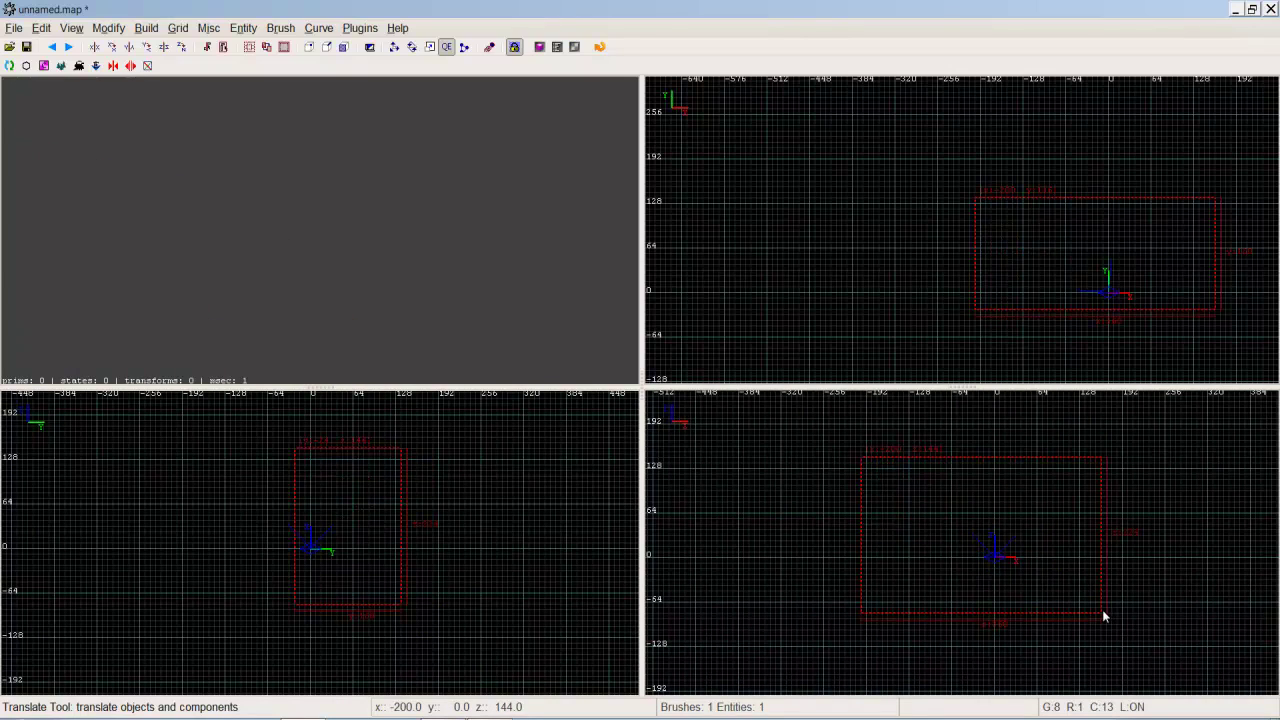
pyautogui.press('BackSpace')
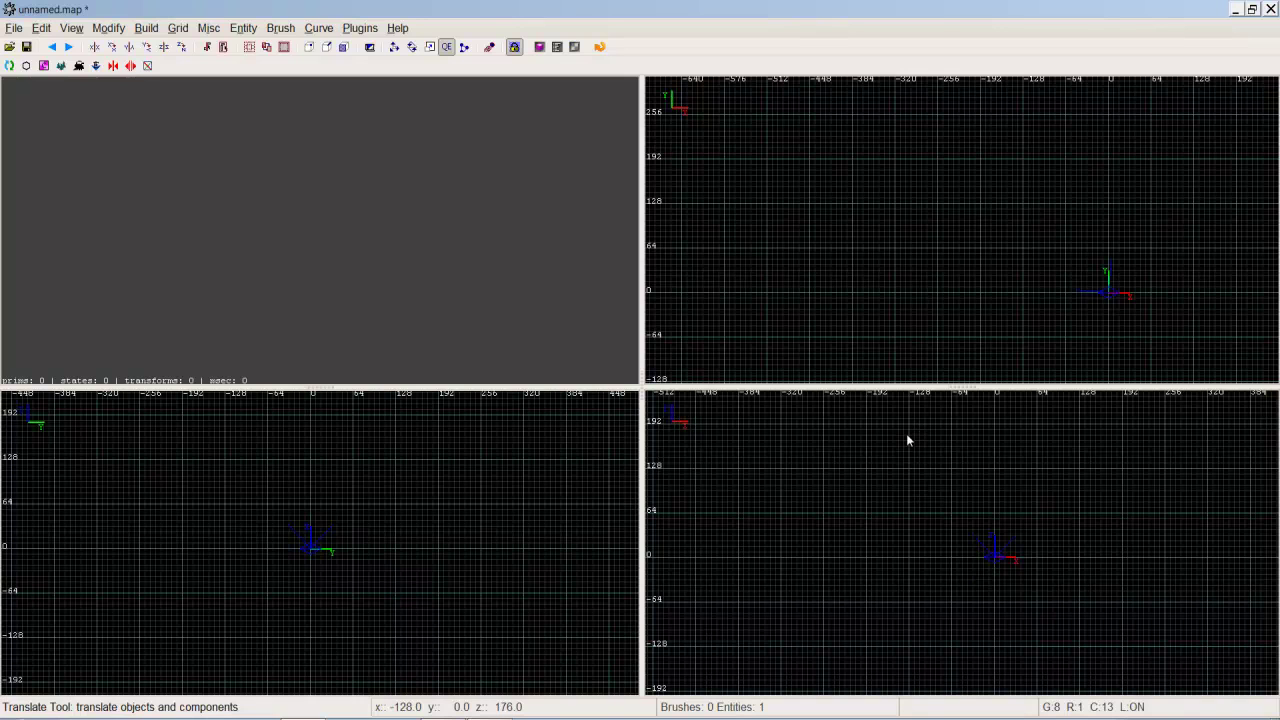
pyautogui.scroll(4, 820, 329)
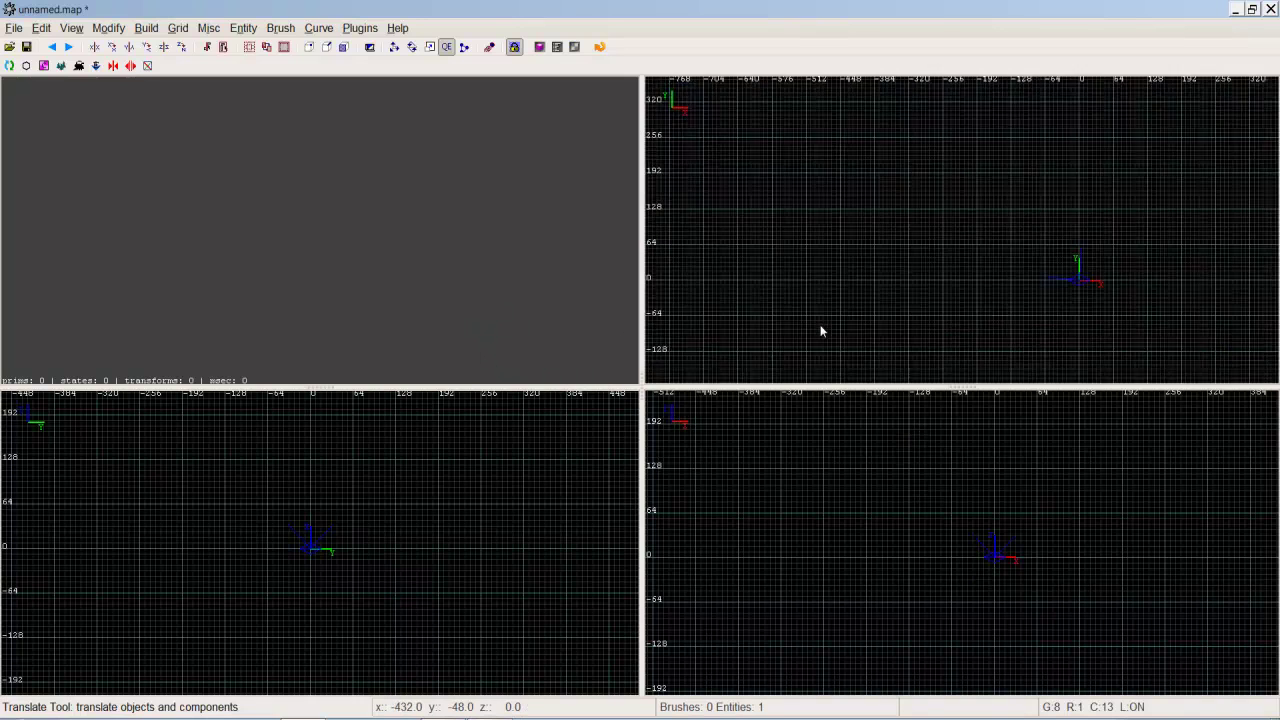
pyautogui.scroll(4, 868, 588)
pyautogui.scroll(2, 867, 590)
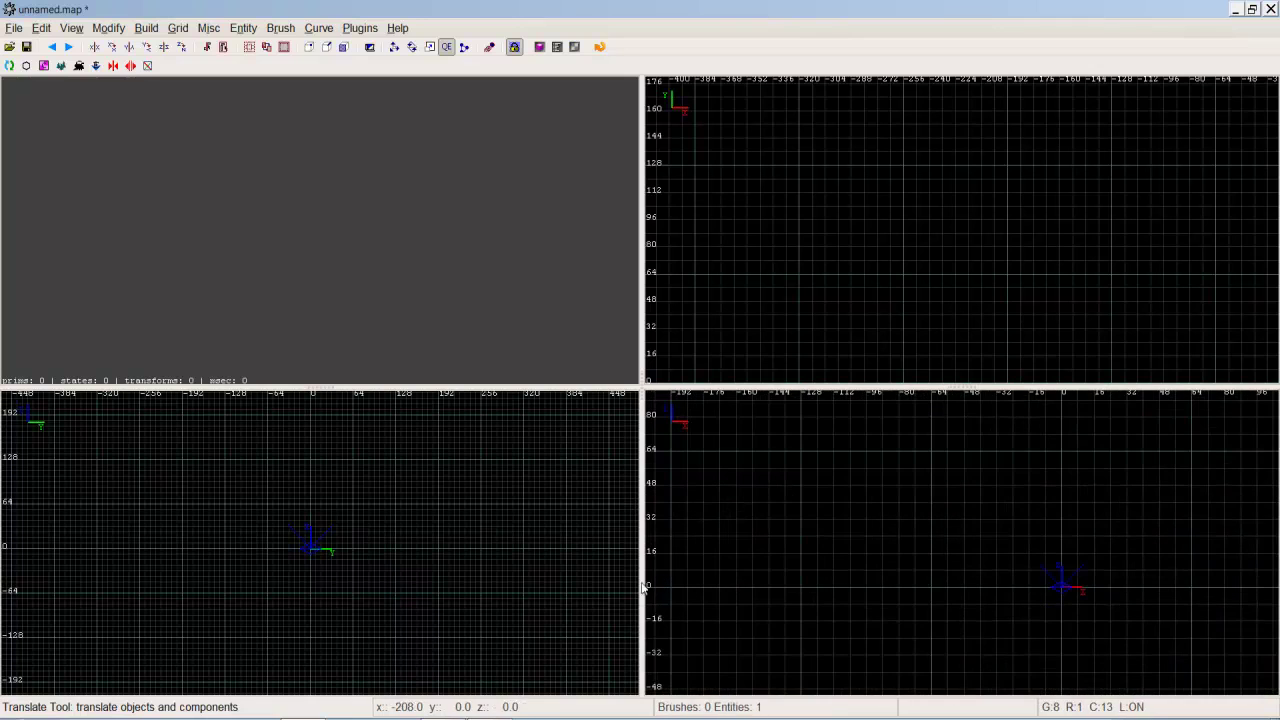
pyautogui.scroll(2, 494, 593)
pyautogui.scroll(2, 846, 591)
pyautogui.scroll(-2, 846, 591)
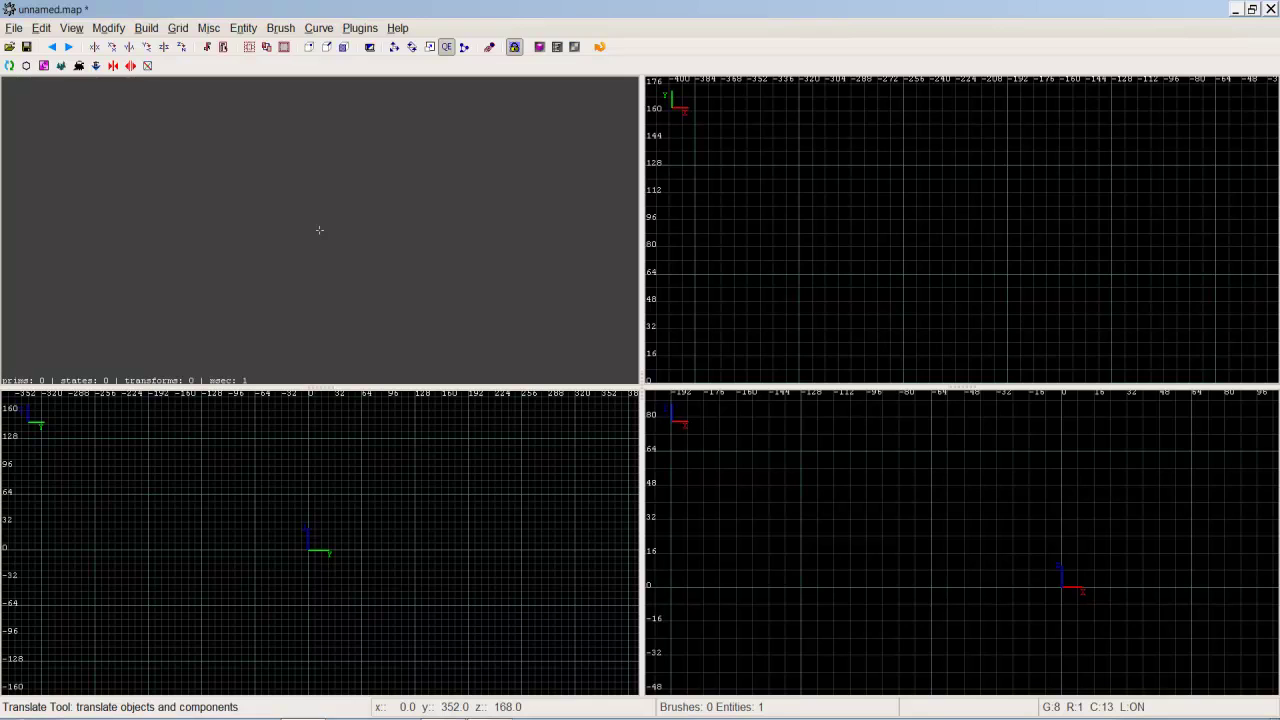
pyautogui.scroll(-5, 983, 246)
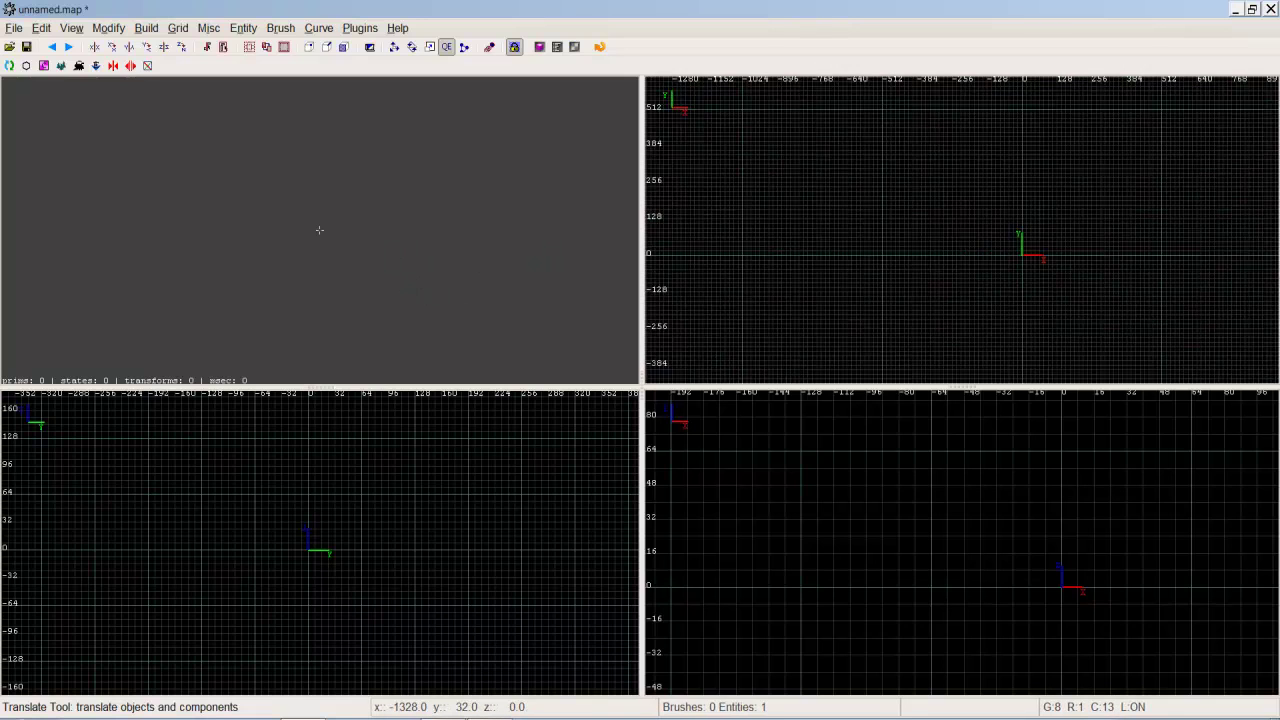
pyautogui.scroll(-2, 1034, 260)
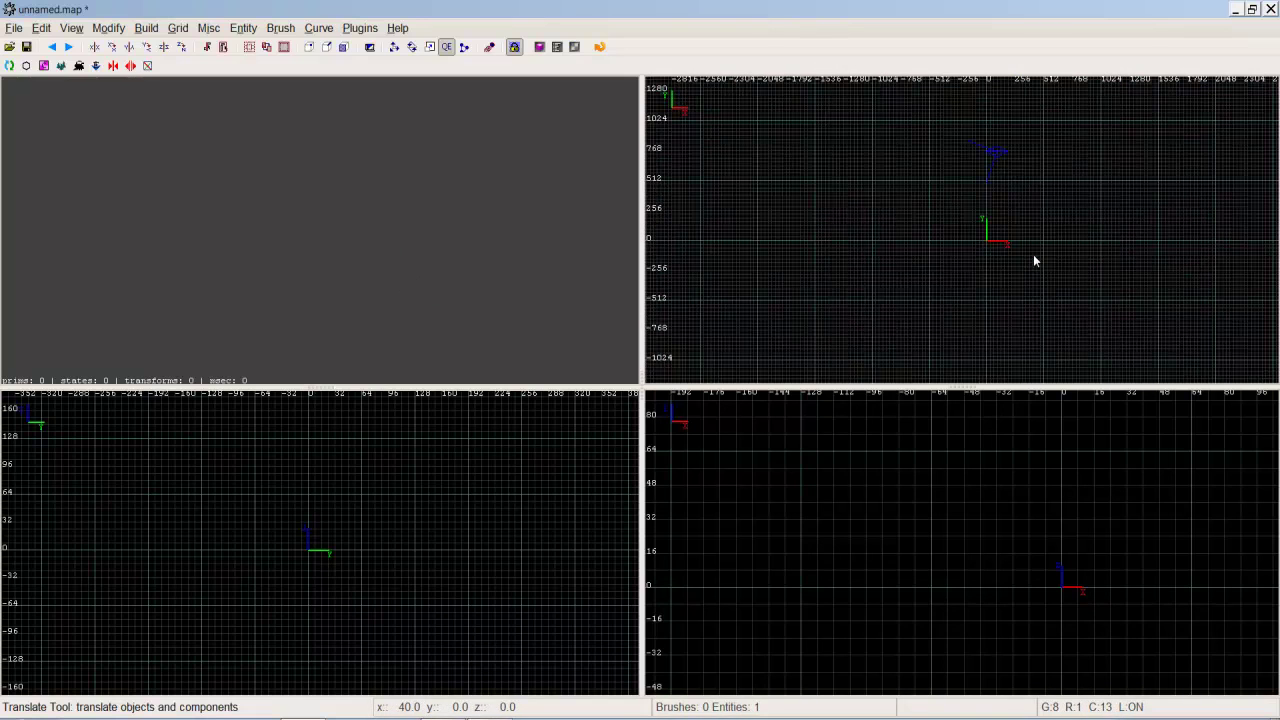
pyautogui.press('Down')
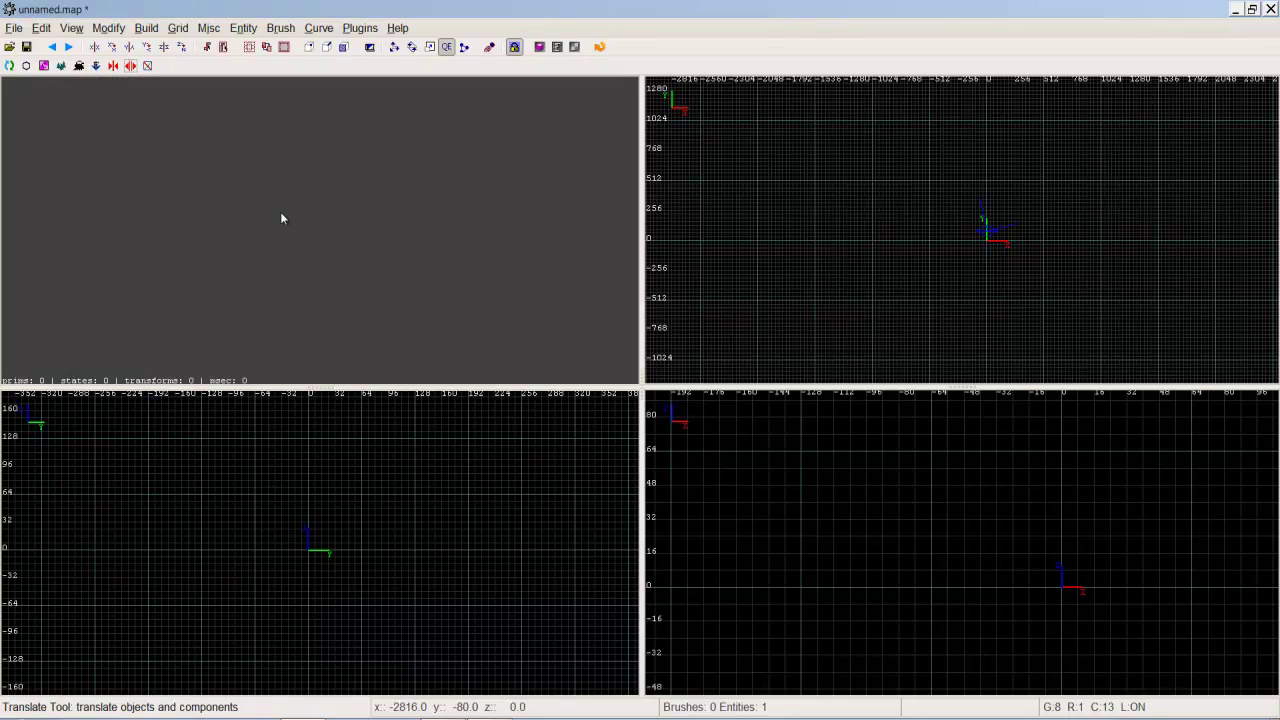
# Step: Free-look in the 3D camera view, then start Preferences but cancel the Save Map dialog
pyautogui.rightClick(319, 230)
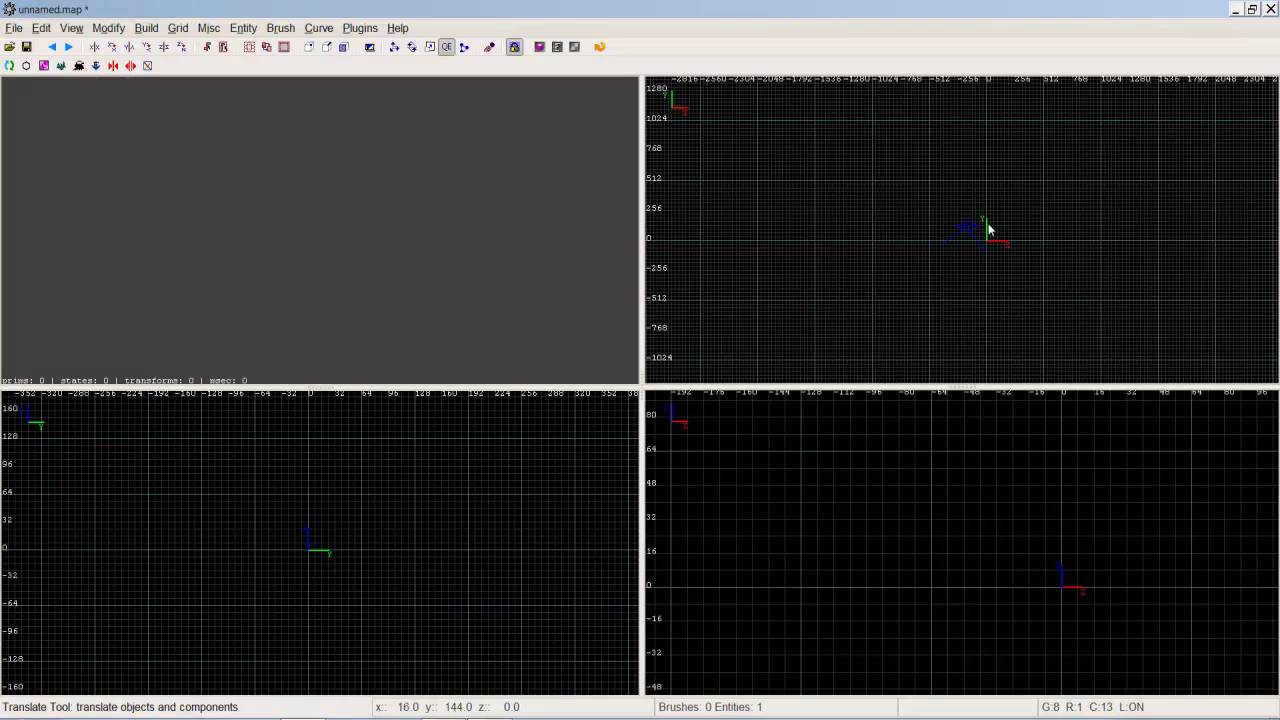
pyautogui.scroll(3, 908, 246)
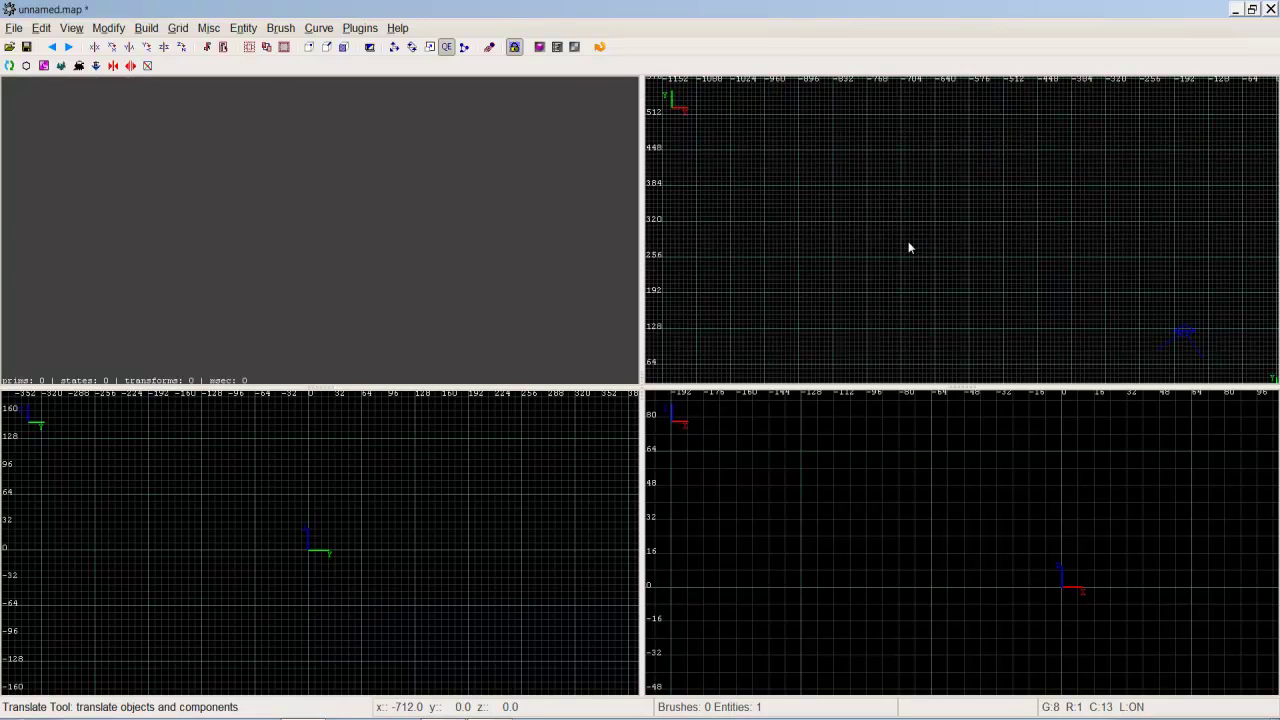
pyautogui.click(40, 27)
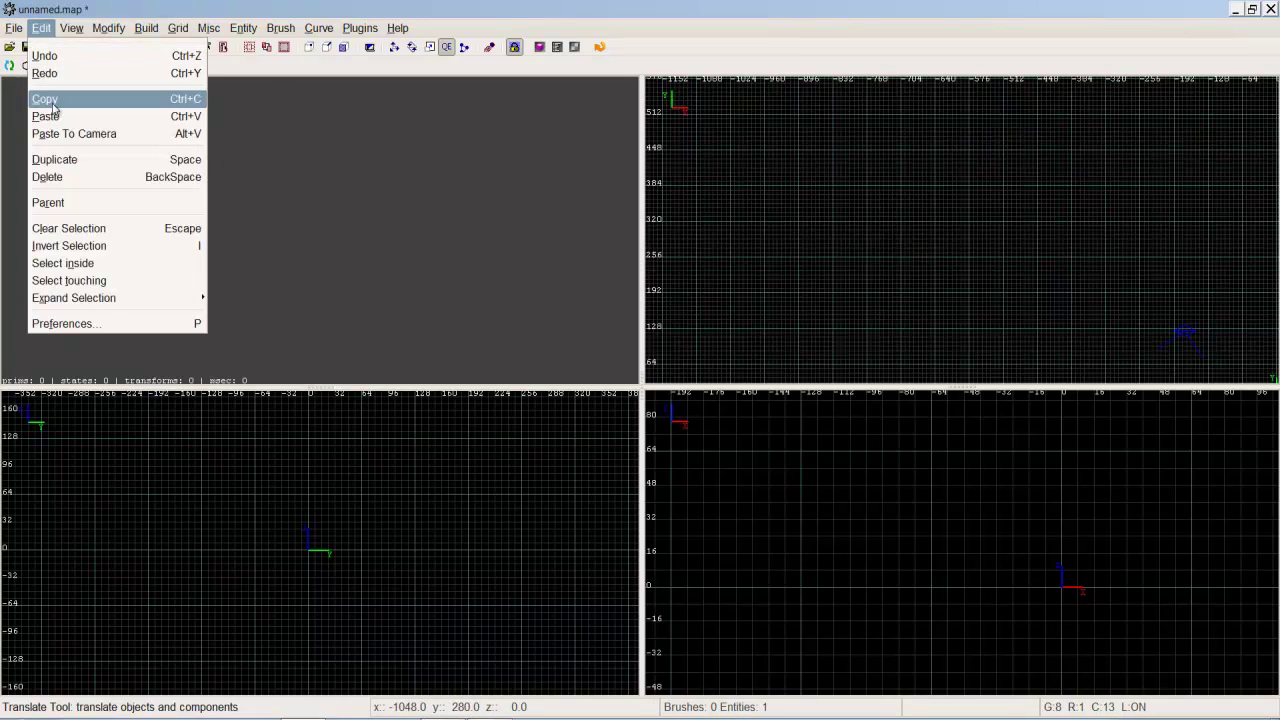
pyautogui.click(60, 323)
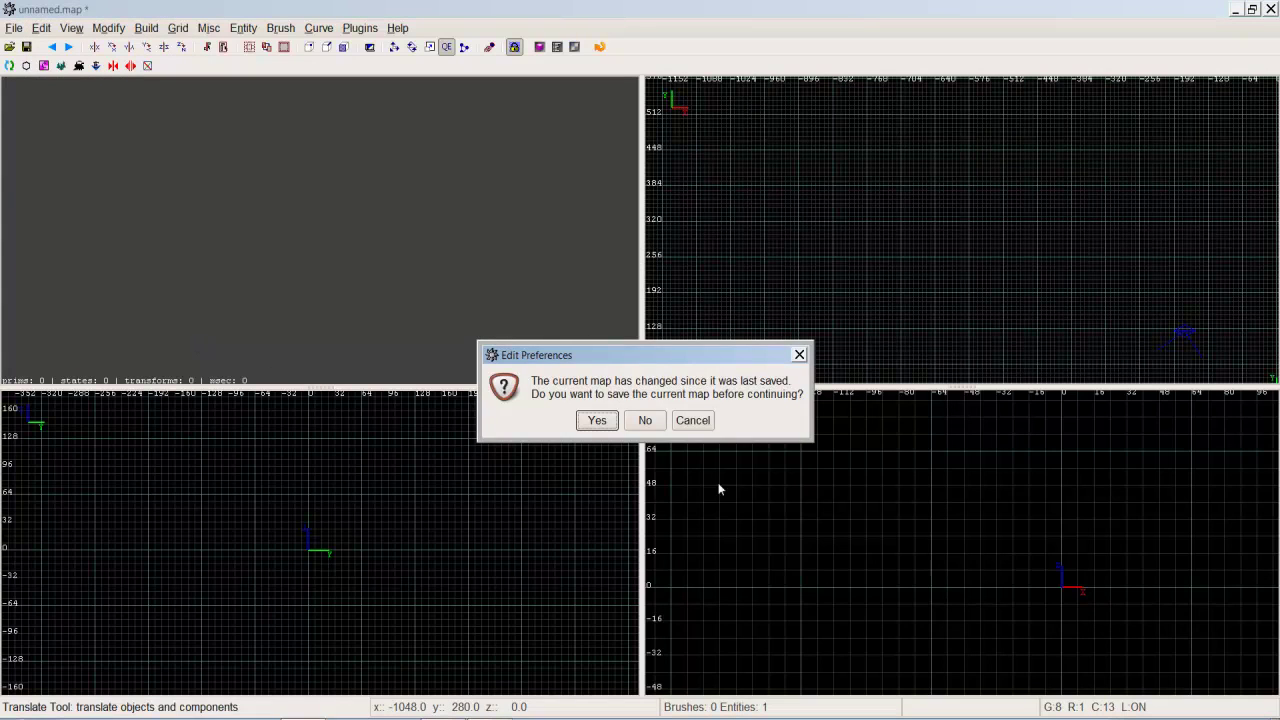
pyautogui.click(597, 420)
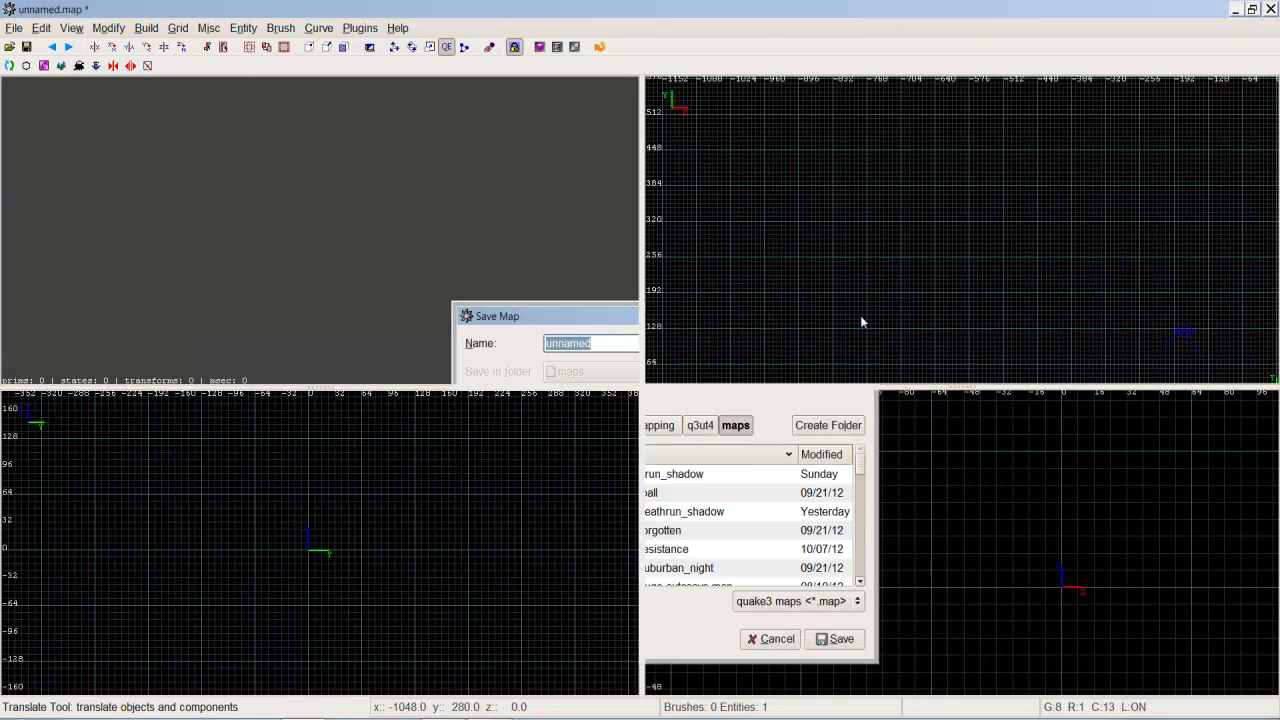
pyautogui.press('Escape')
# Step: Reopen Preferences without saving the map and show the Interface > Mouse page
pyautogui.click(40, 27)
pyautogui.click(92, 326)
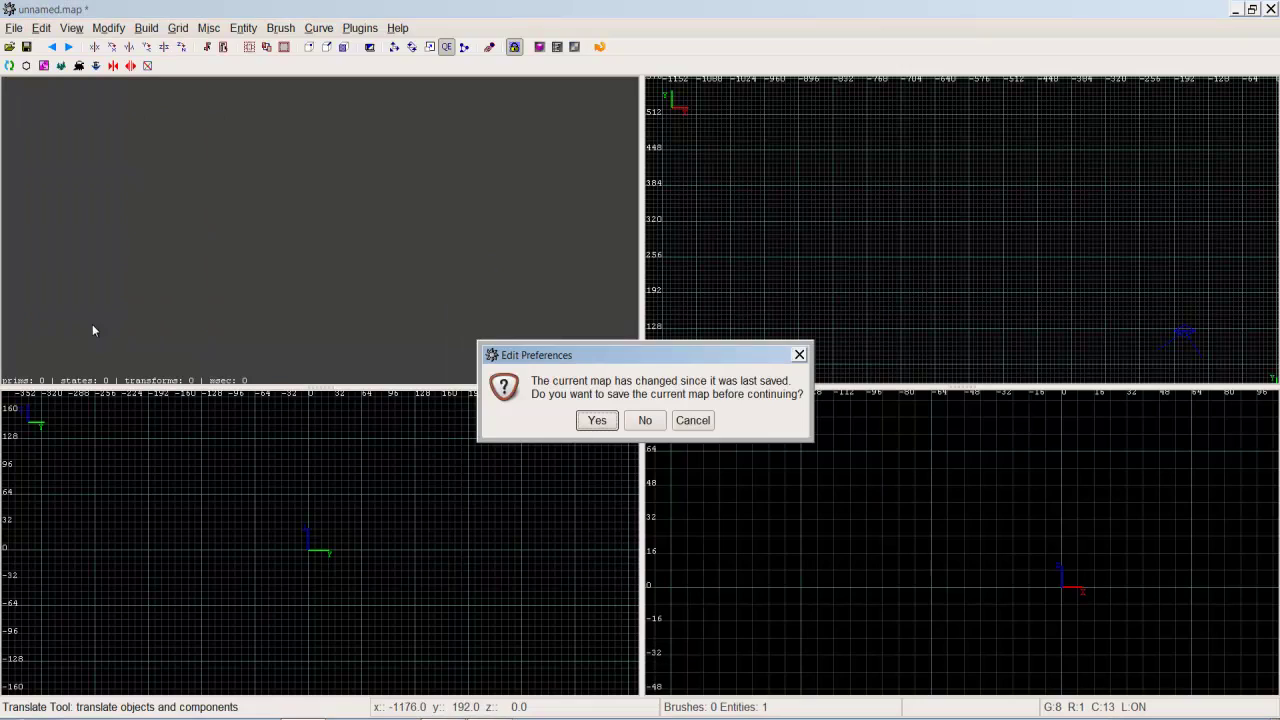
pyautogui.click(657, 426)
pyautogui.click(225, 145)
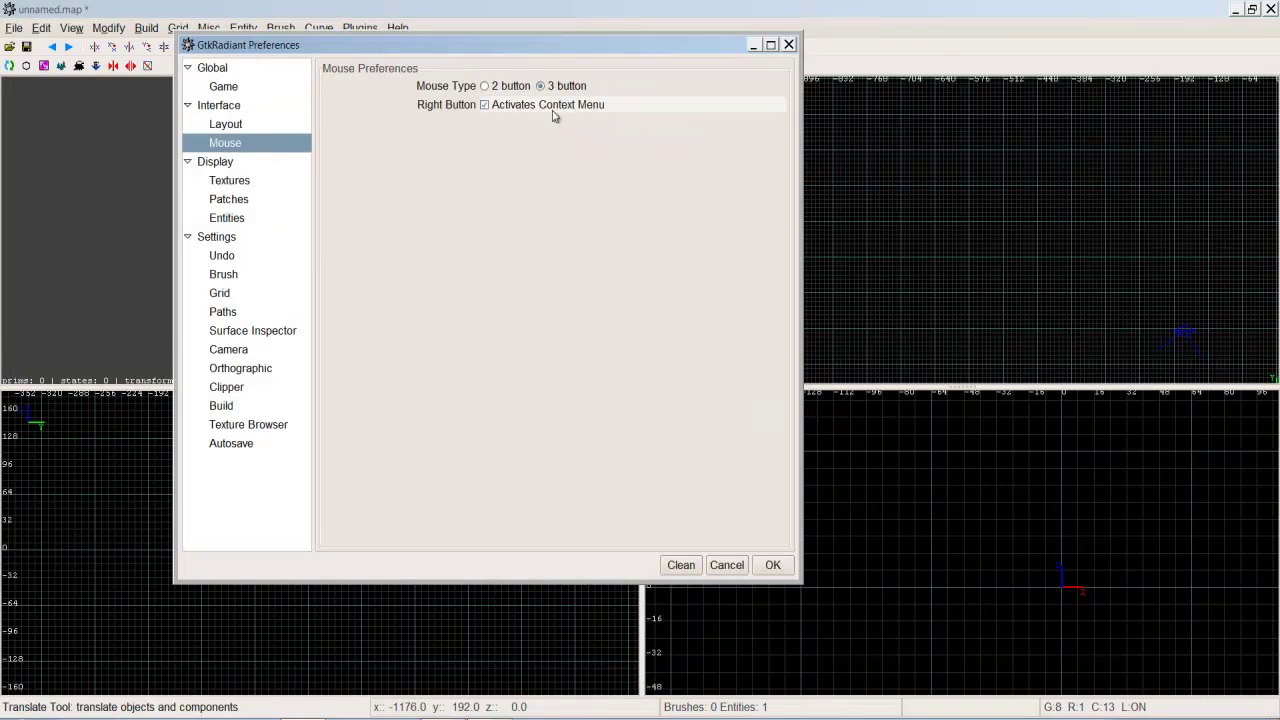
# Step: Check Display > Textures, keeping Trilinear render mode and no compression, then view Patches
pyautogui.click(232, 161)
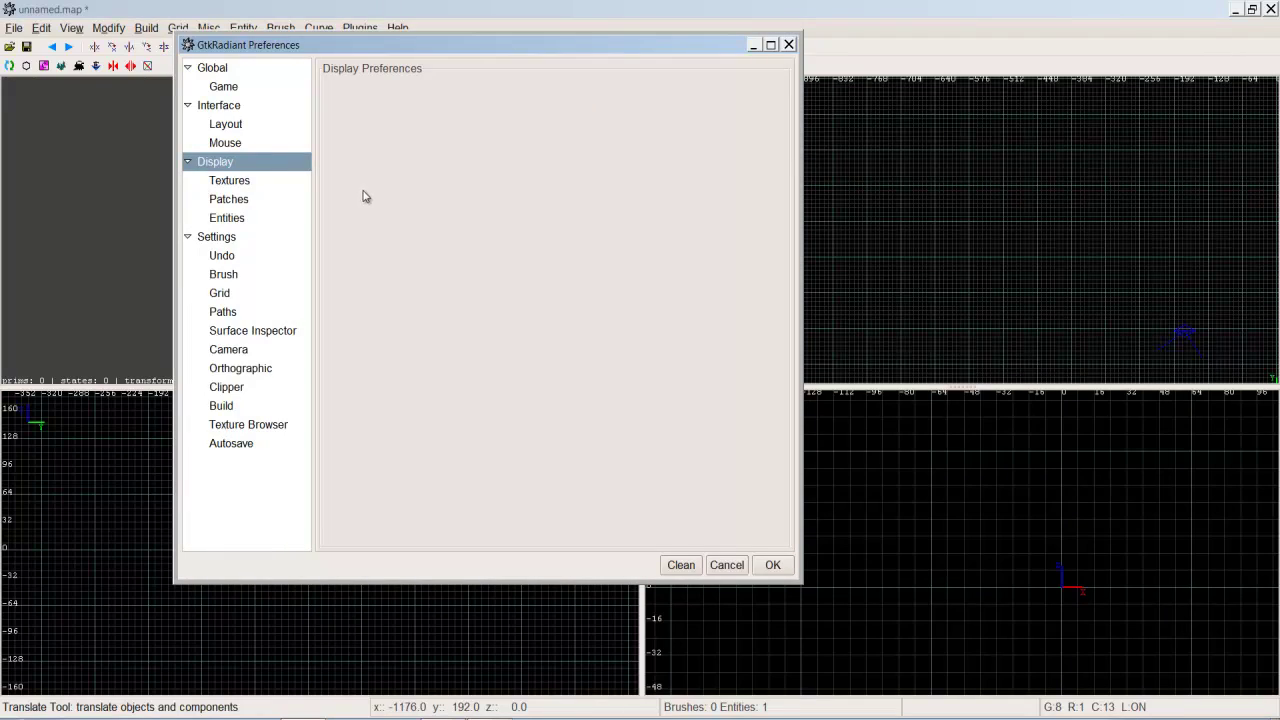
pyautogui.click(251, 180)
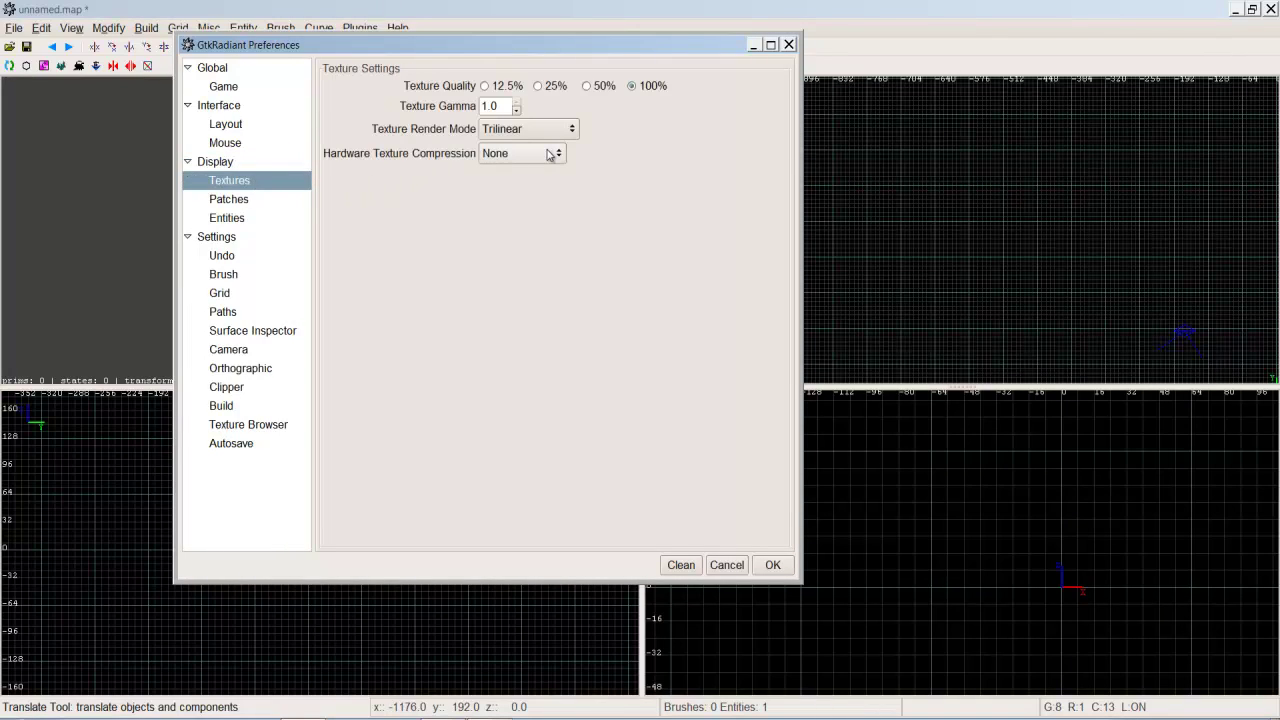
pyautogui.click(489, 135)
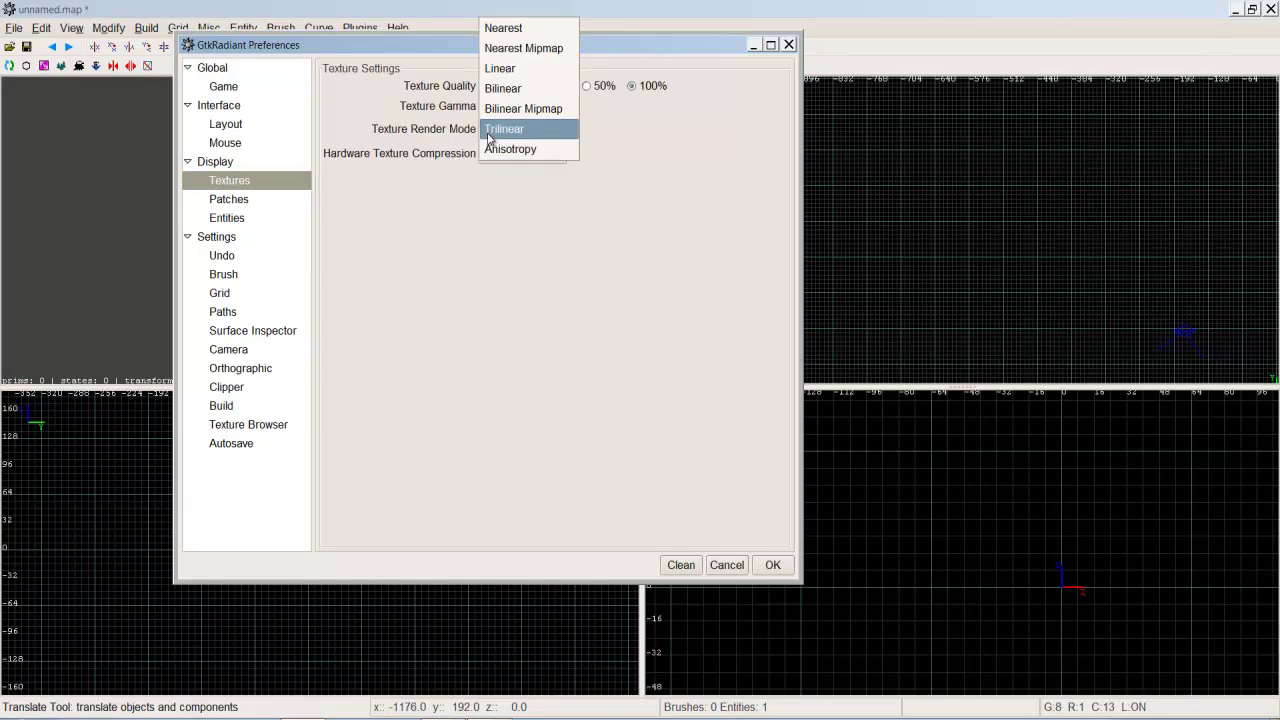
pyautogui.click(598, 143)
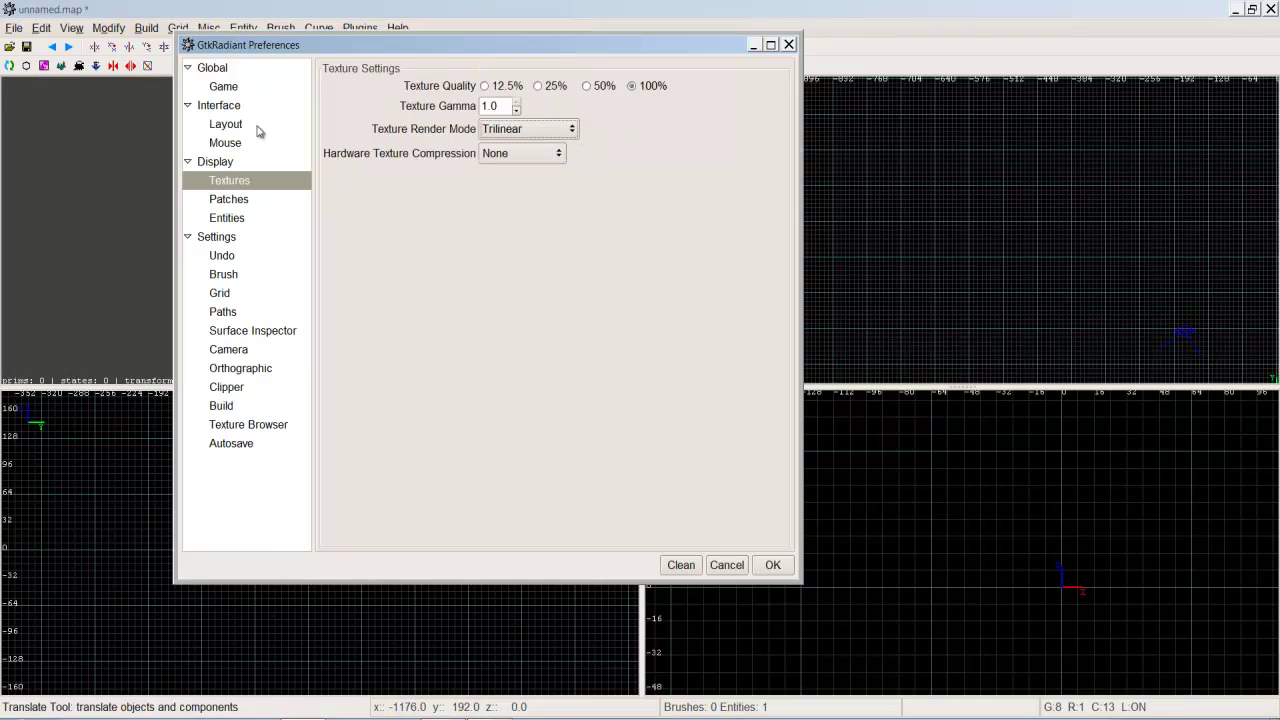
pyautogui.click(487, 156)
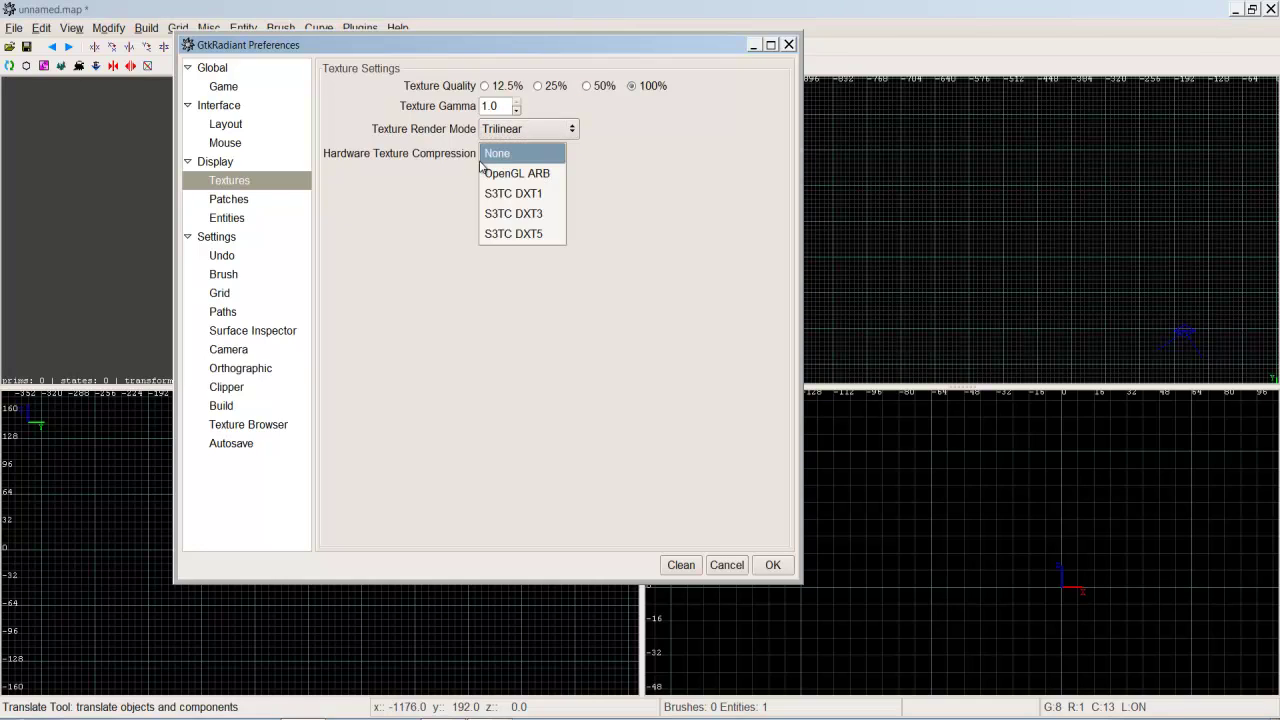
pyautogui.click(598, 206)
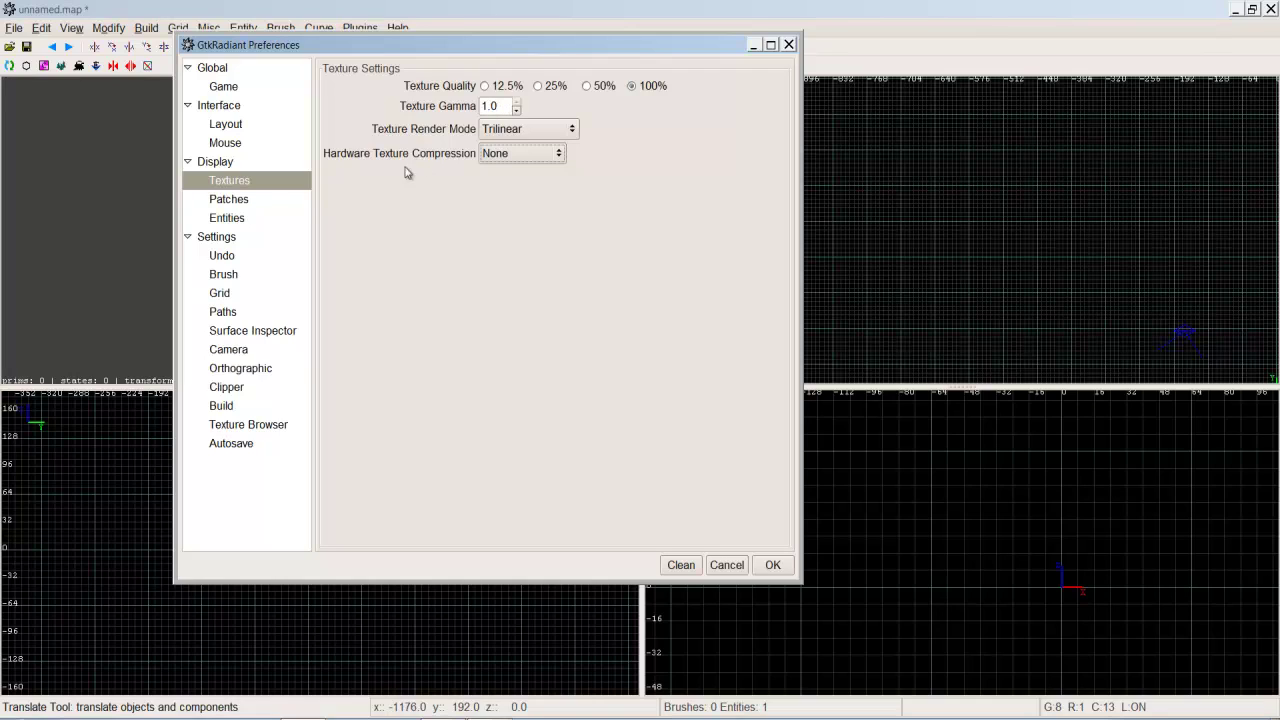
pyautogui.click(252, 205)
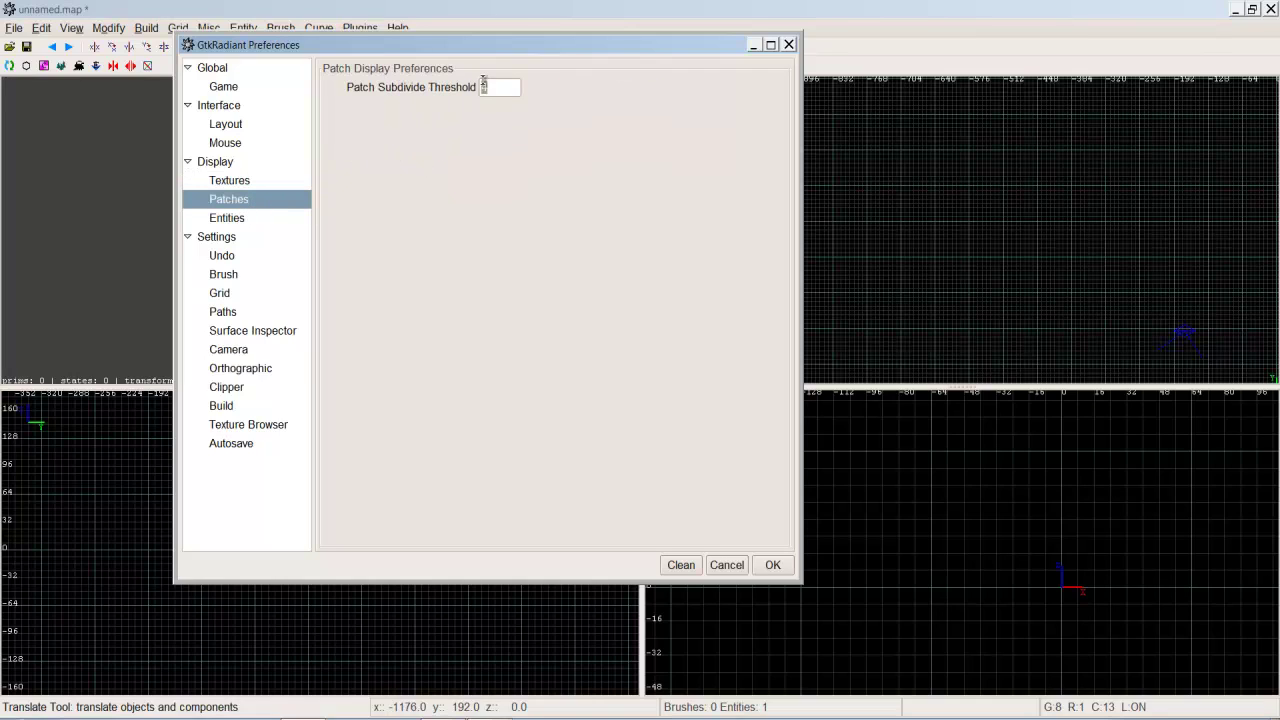
# Step: Select the Patch Subdivide Threshold value, then view the Entities and Settings pages
pyautogui.moveTo(500, 90); pyautogui.dragTo(471, 88)
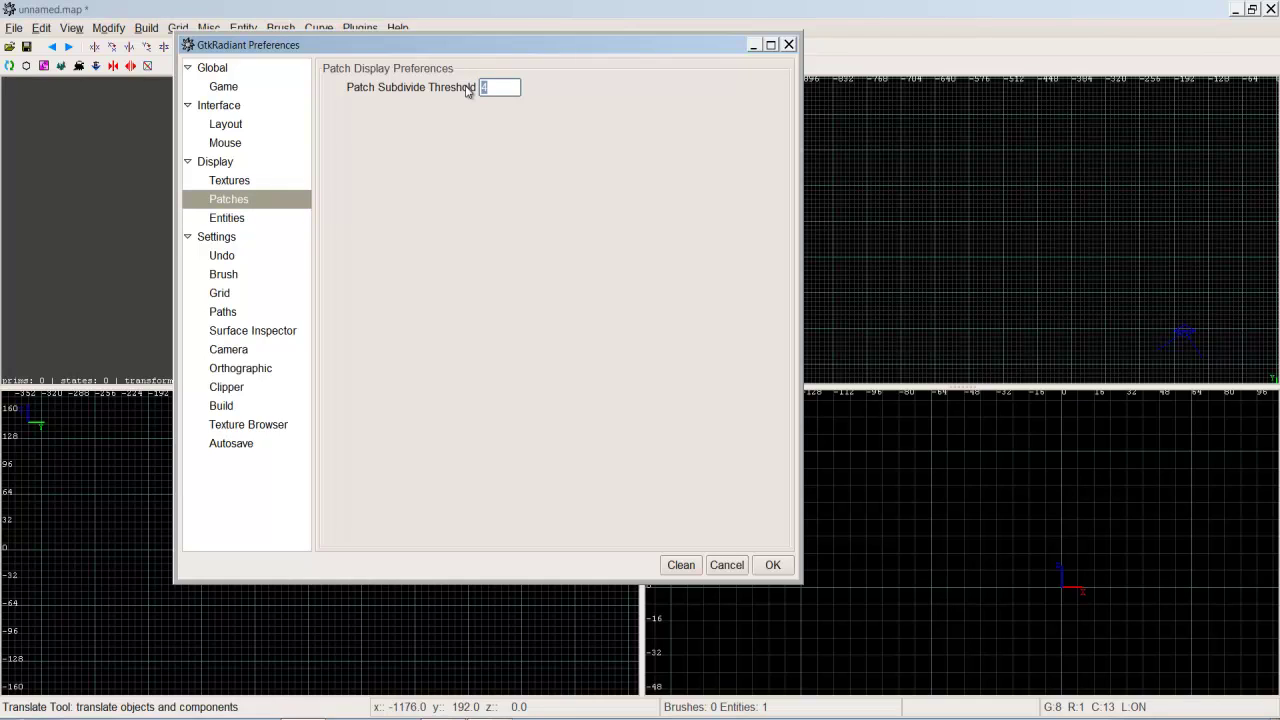
pyautogui.click(240, 221)
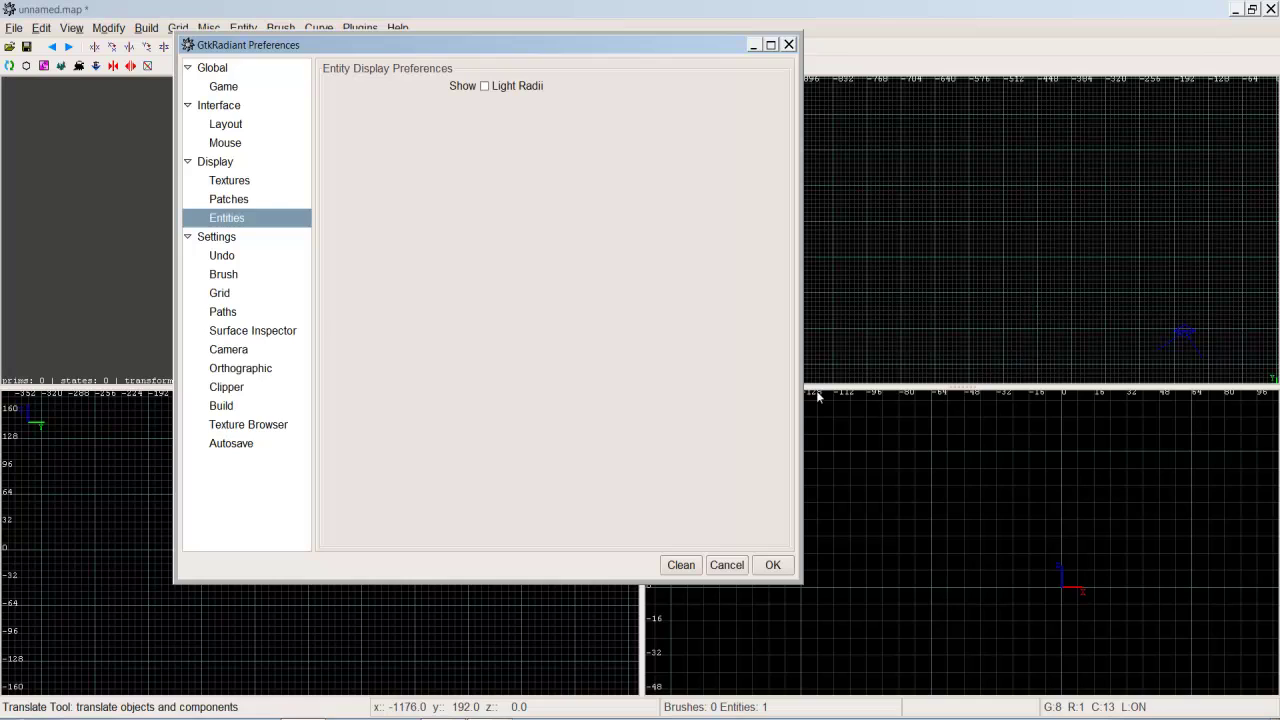
pyautogui.click(222, 240)
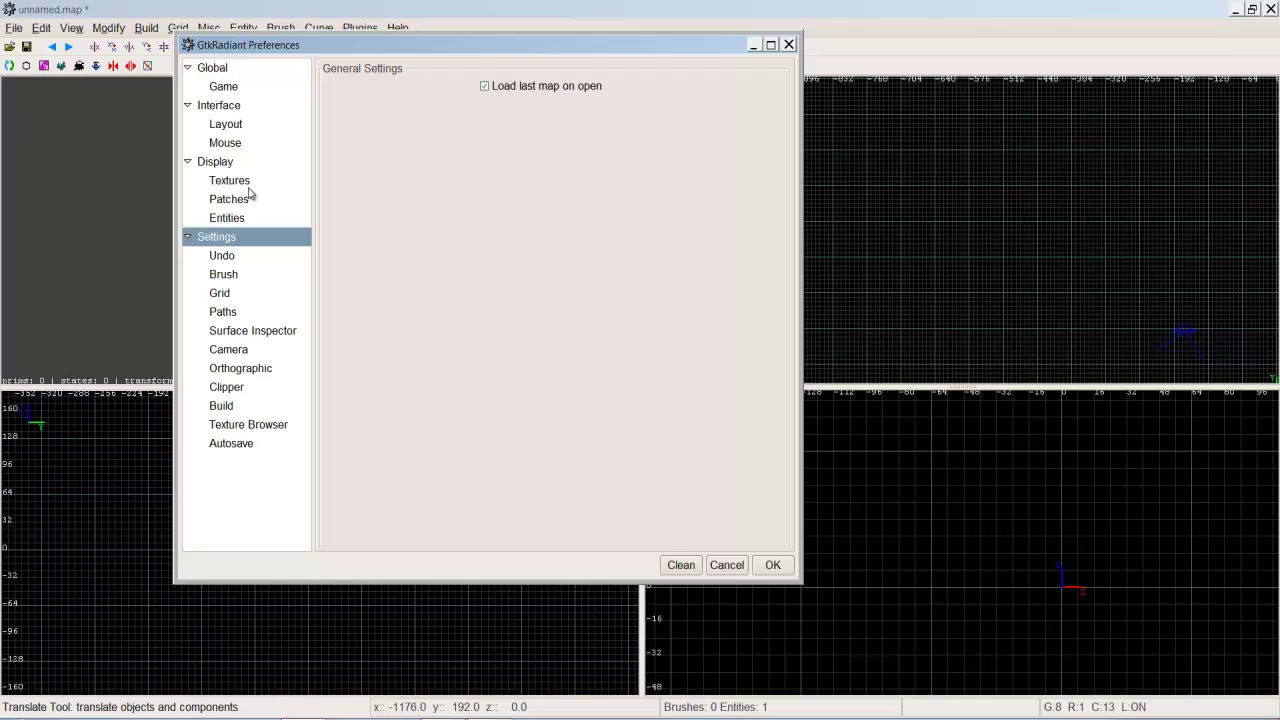
# Step: Review the undo queue size of 100 and the Brush page's default texture scale
pyautogui.click(229, 259)
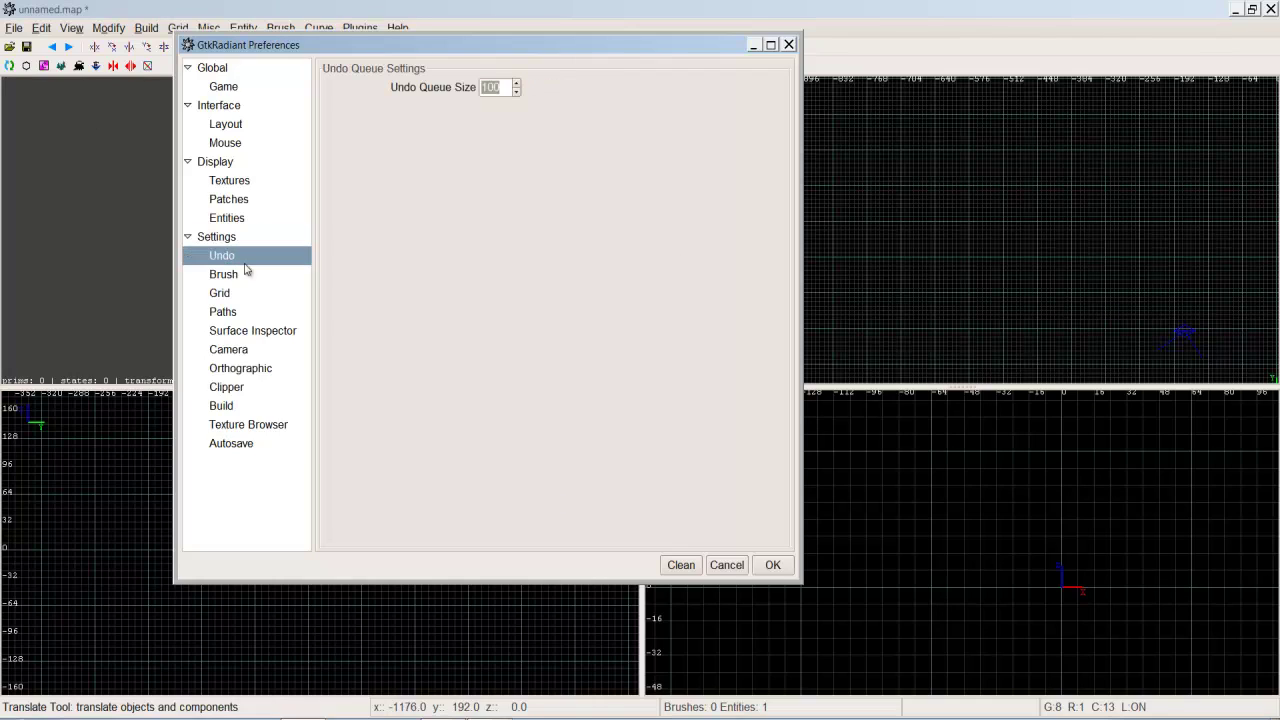
pyautogui.click(502, 88)
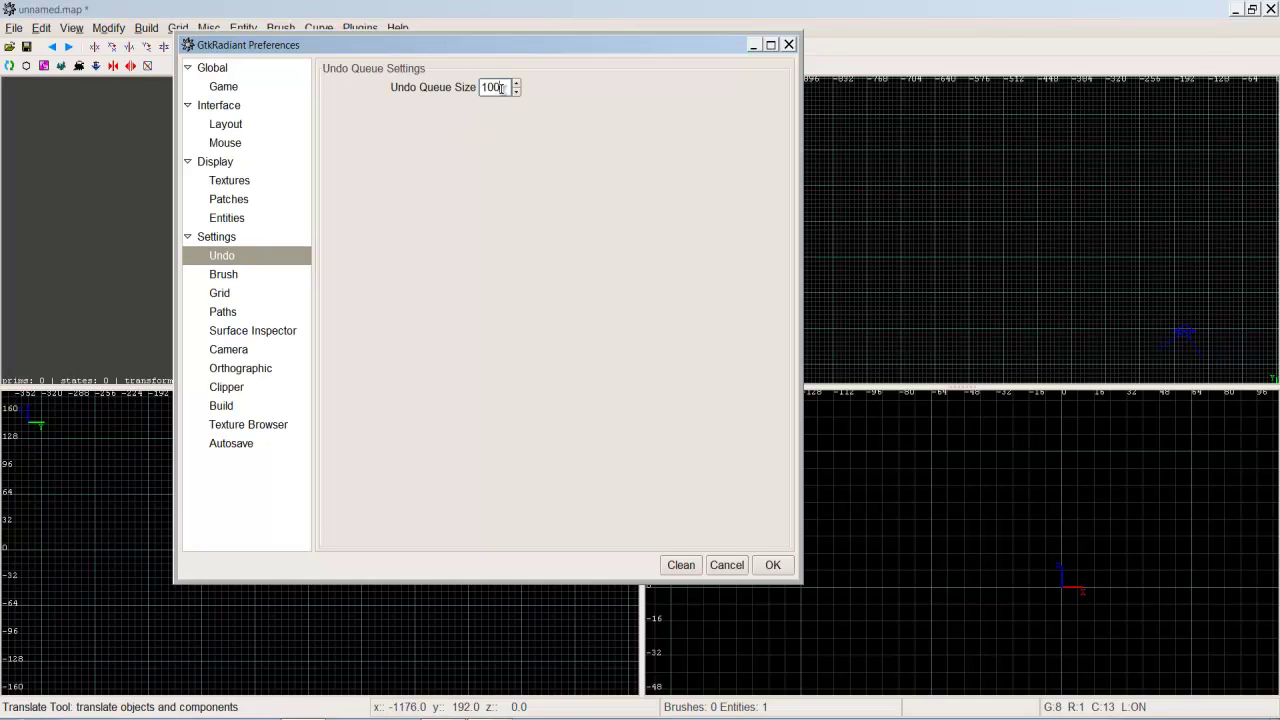
pyautogui.doubleClick(502, 88)
pyautogui.click(222, 277)
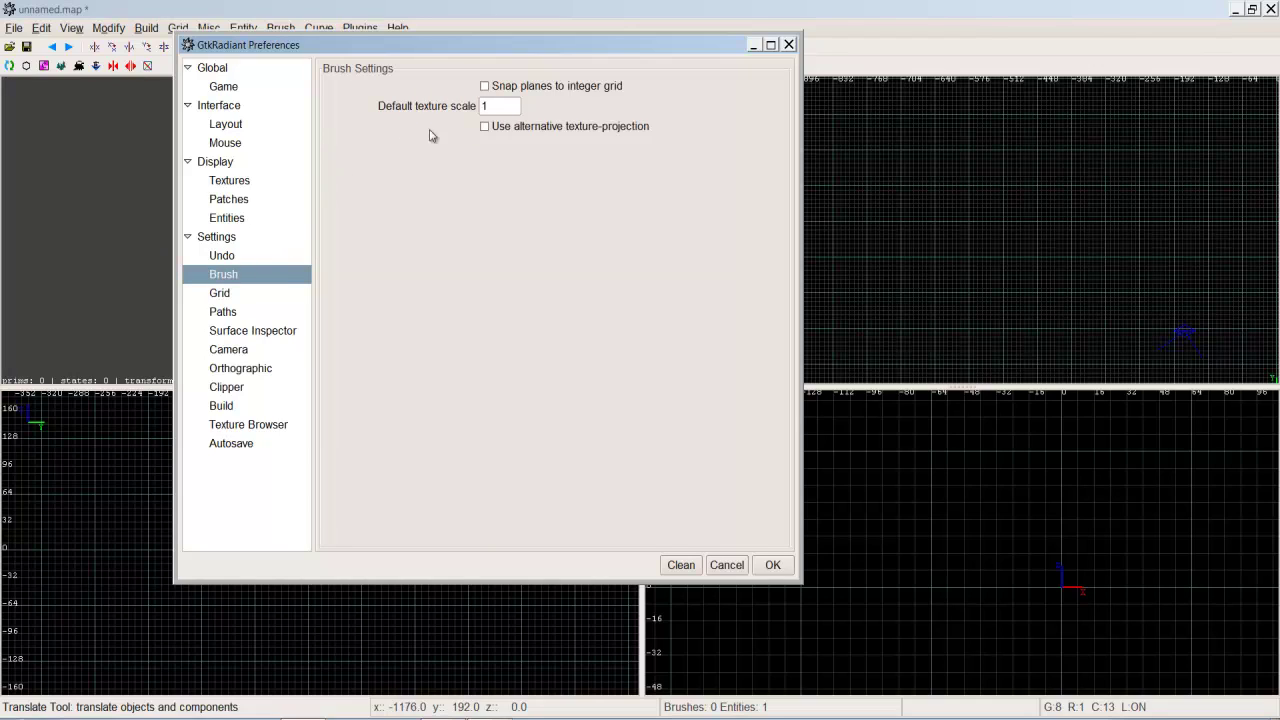
pyautogui.doubleClick(497, 108)
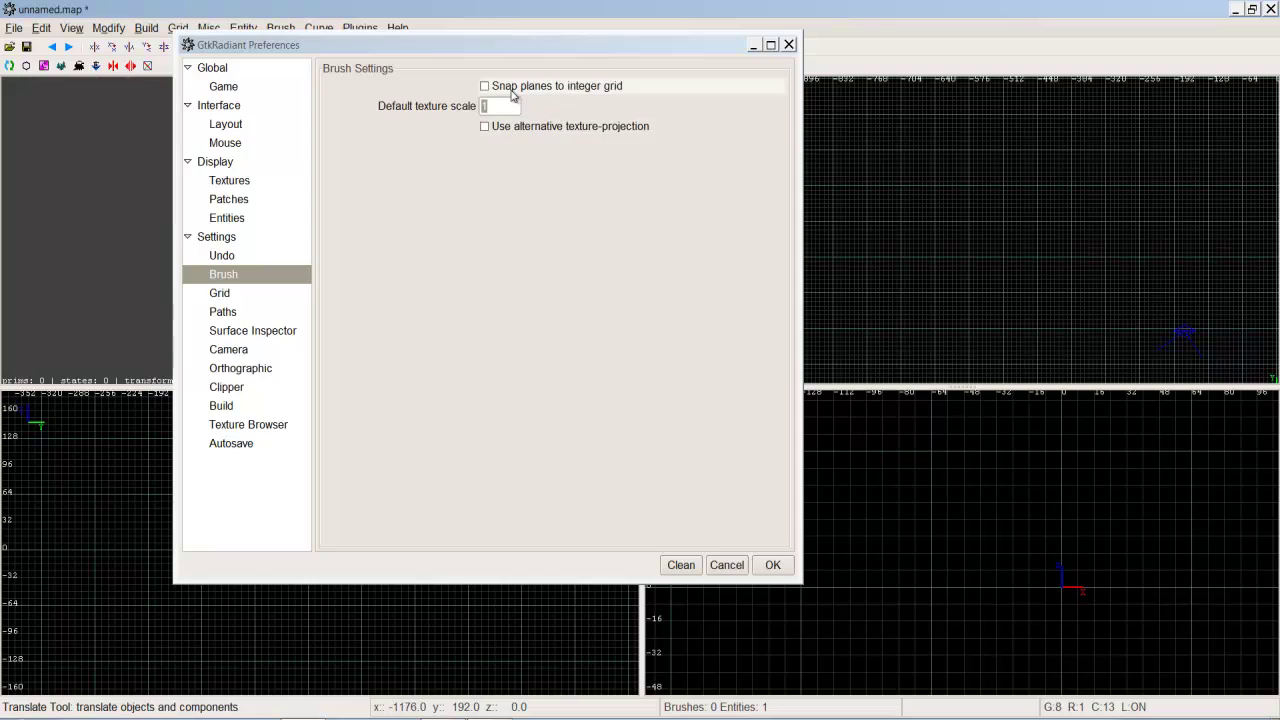
# Step: Keep the default grid spacing at 8 on the Grid page and close Preferences
pyautogui.click(221, 292)
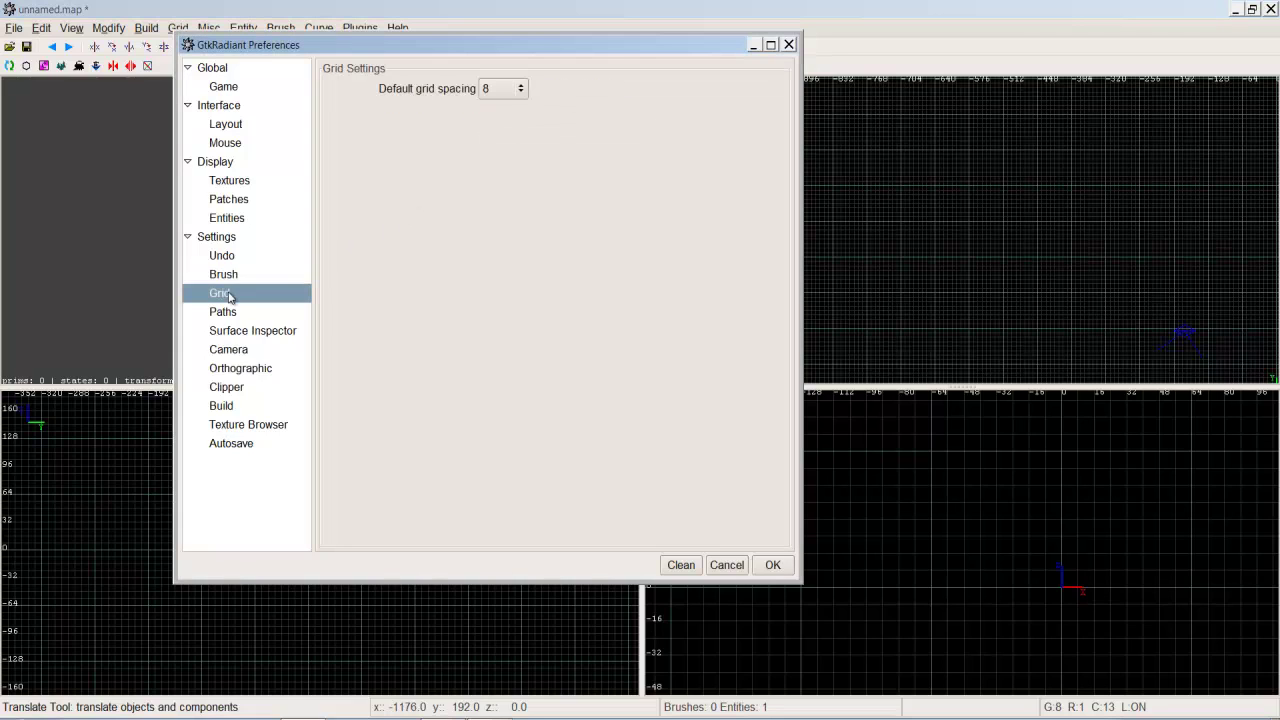
pyautogui.click(512, 89)
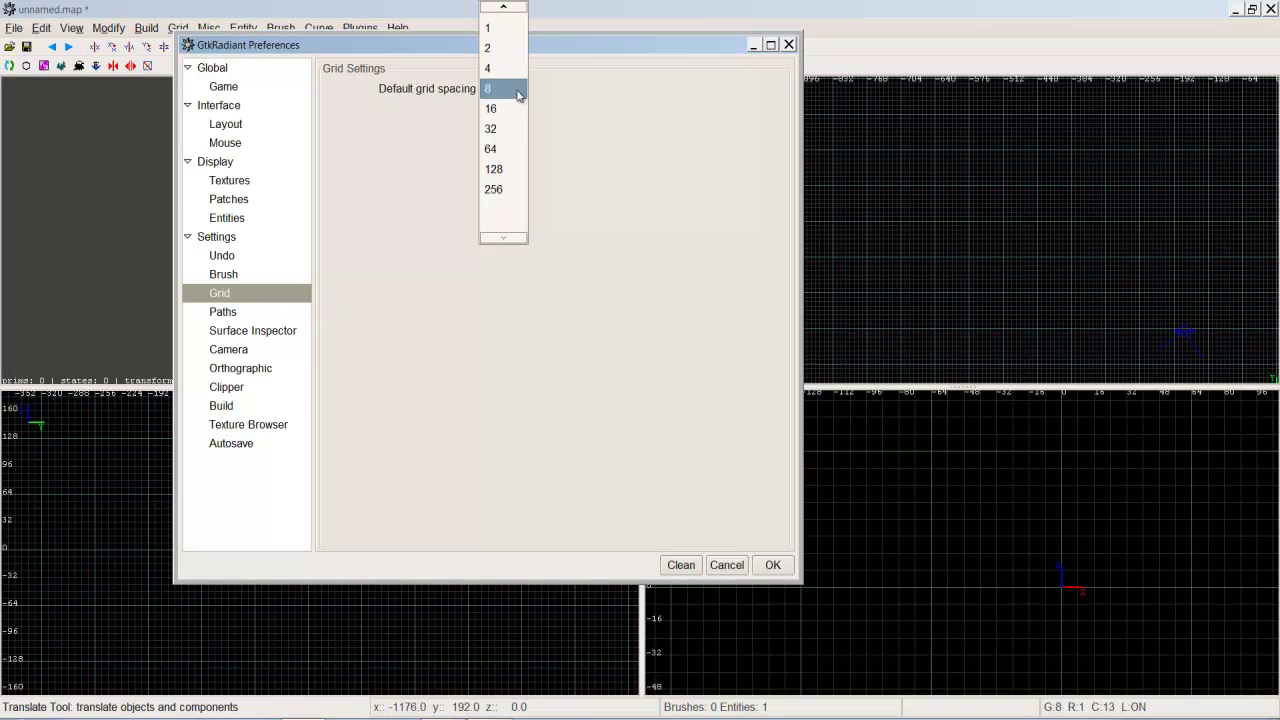
pyautogui.click(585, 111)
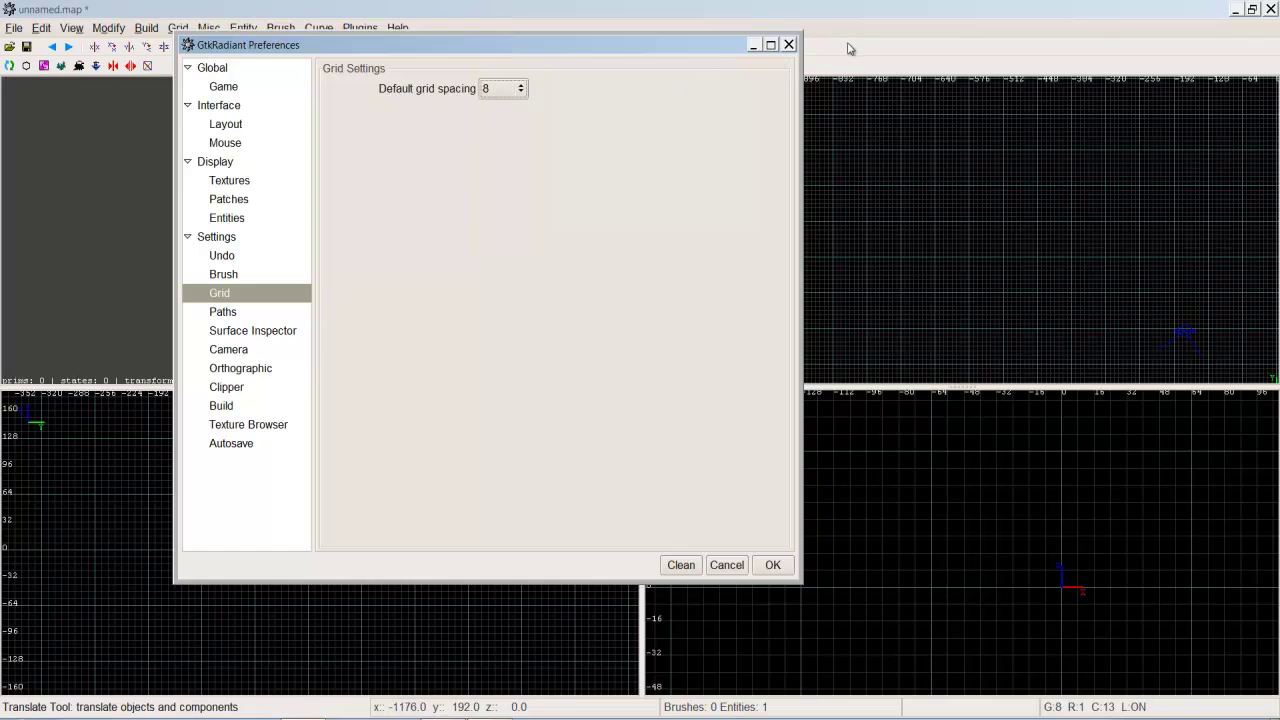
pyautogui.click(789, 45)
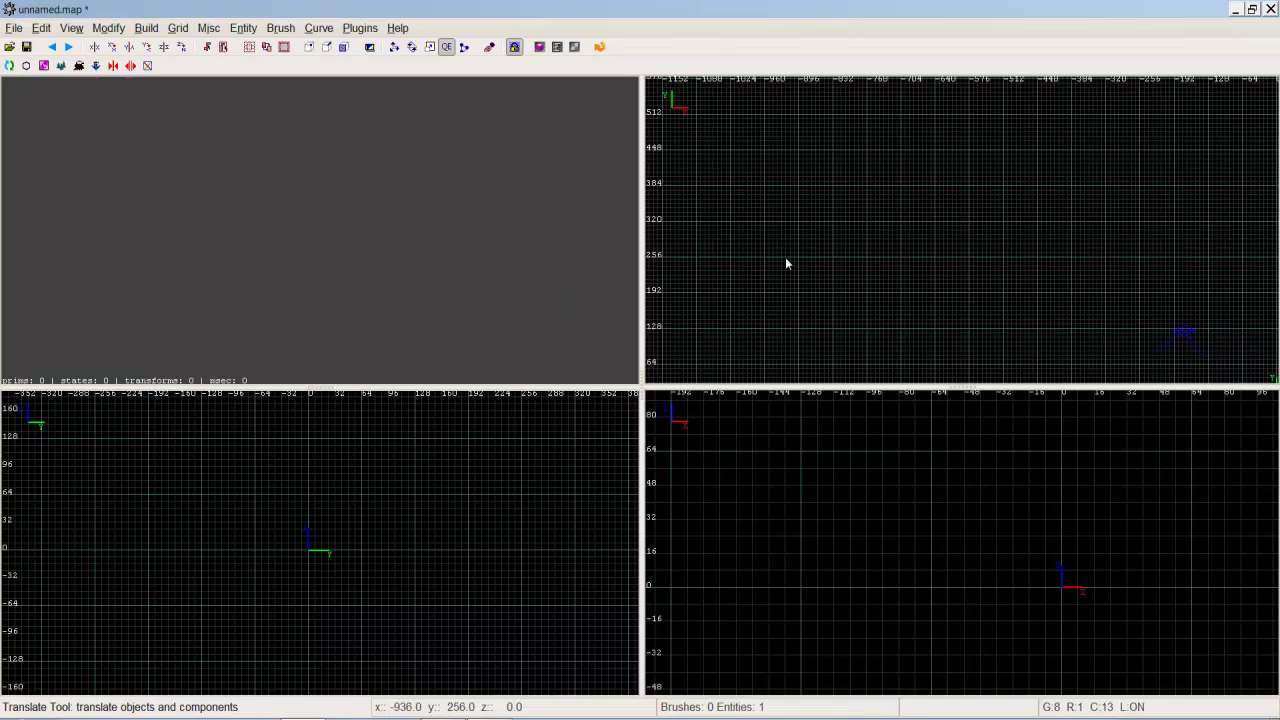
# Step: Step the grid from 1 up through 128 and 256, reset it to 8, and open the Grid menu
pyautogui.scroll(10, 902, 344)
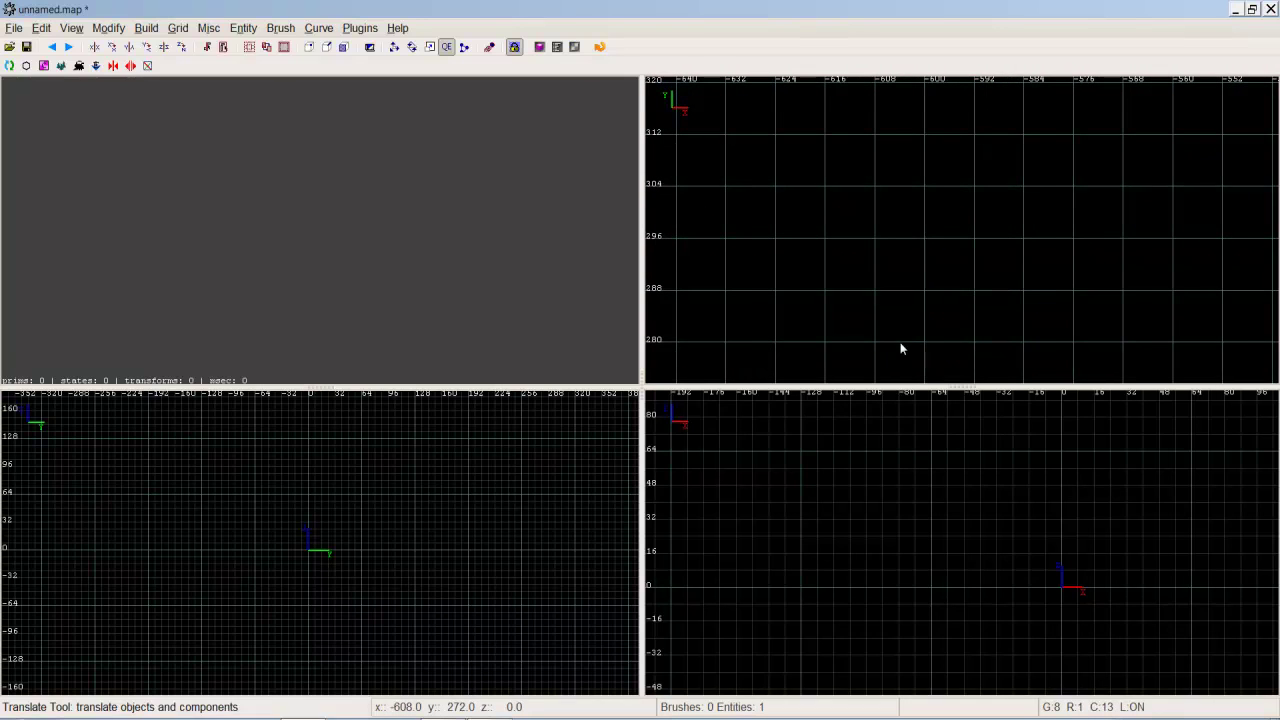
pyautogui.press('1')
pyautogui.press(']')
pyautogui.press(']')
pyautogui.press(']')
pyautogui.press(']')
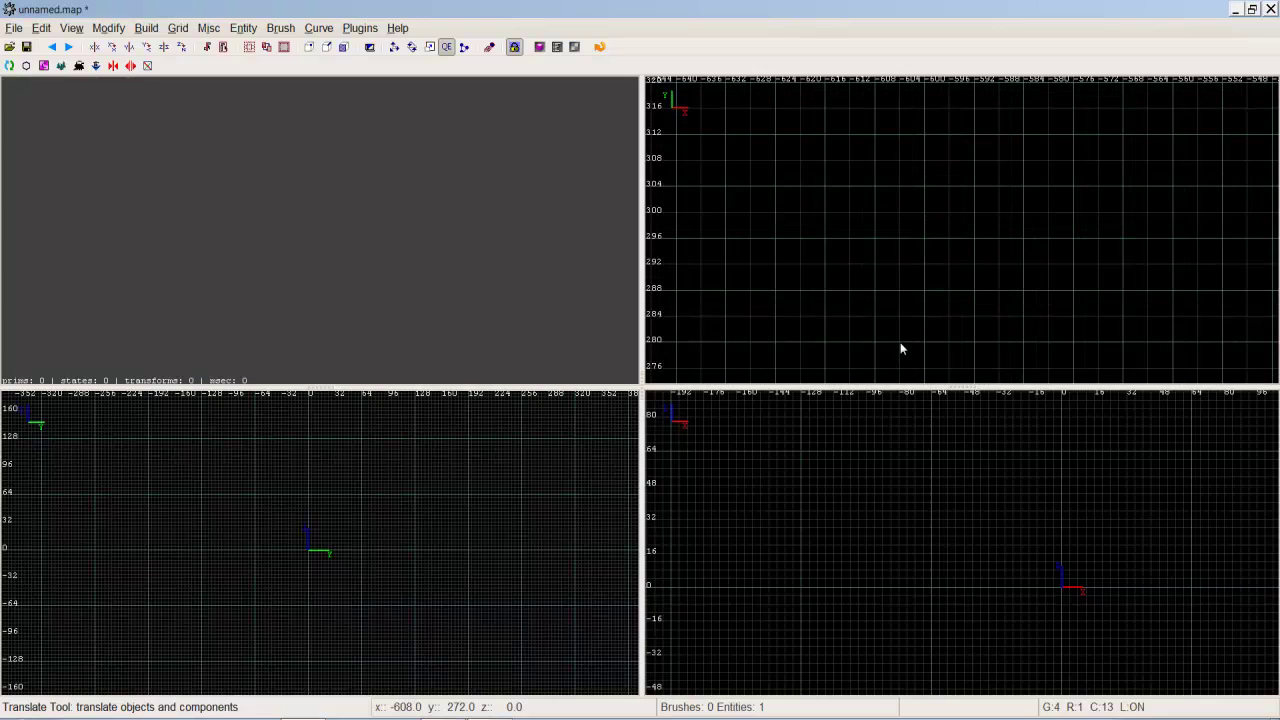
pyautogui.press(']')
pyautogui.press(']')
pyautogui.press(']')
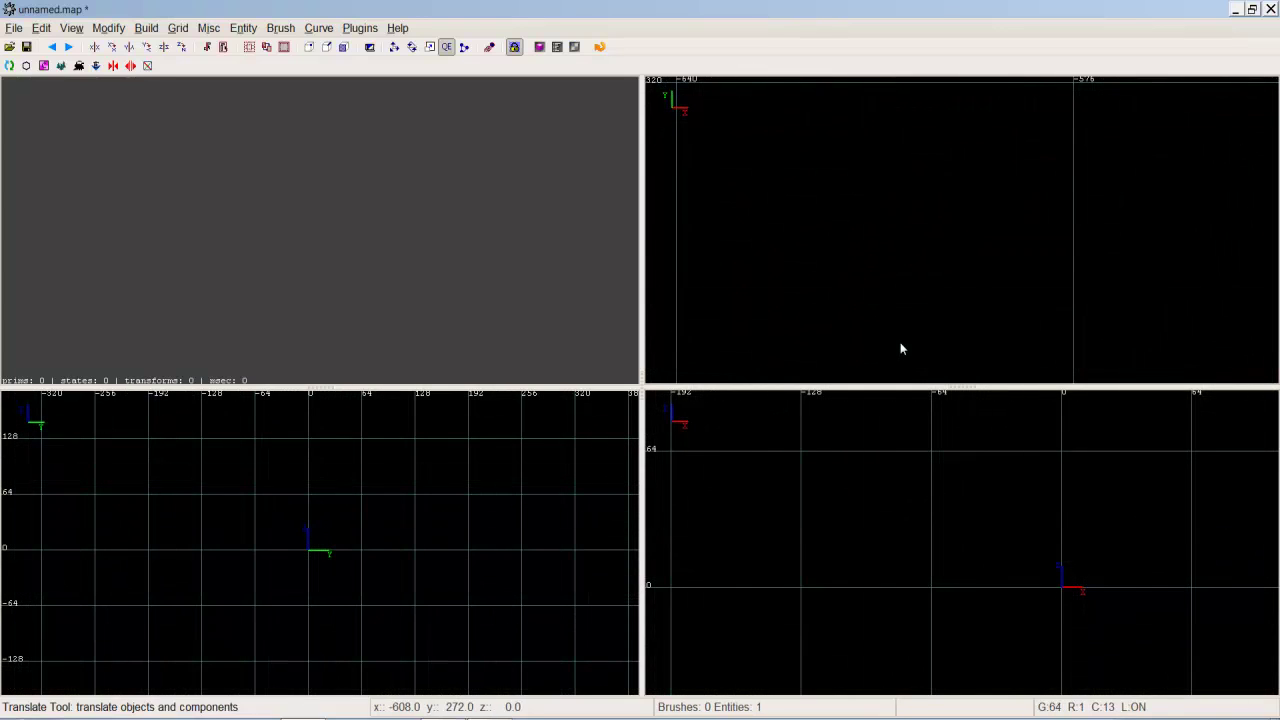
pyautogui.scroll(-7, 900, 343)
pyautogui.scroll(-5, 900, 345)
pyautogui.press(']')
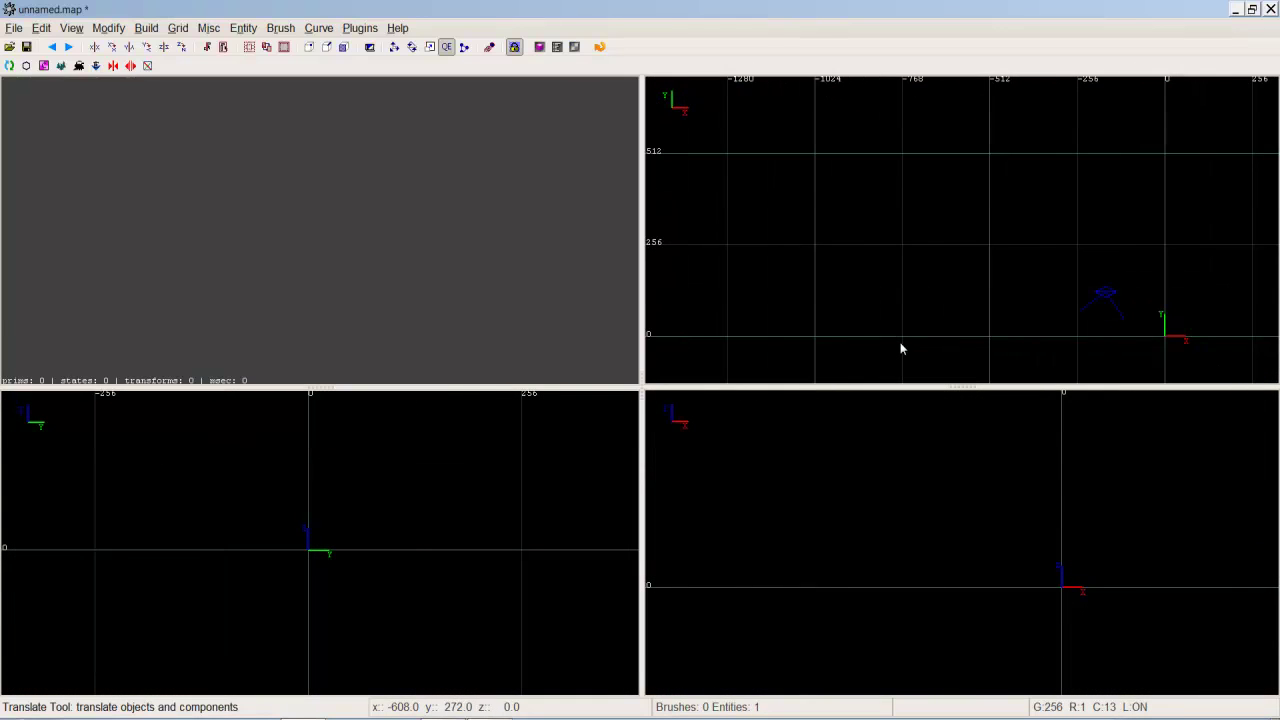
pyautogui.scroll(1, 900, 348)
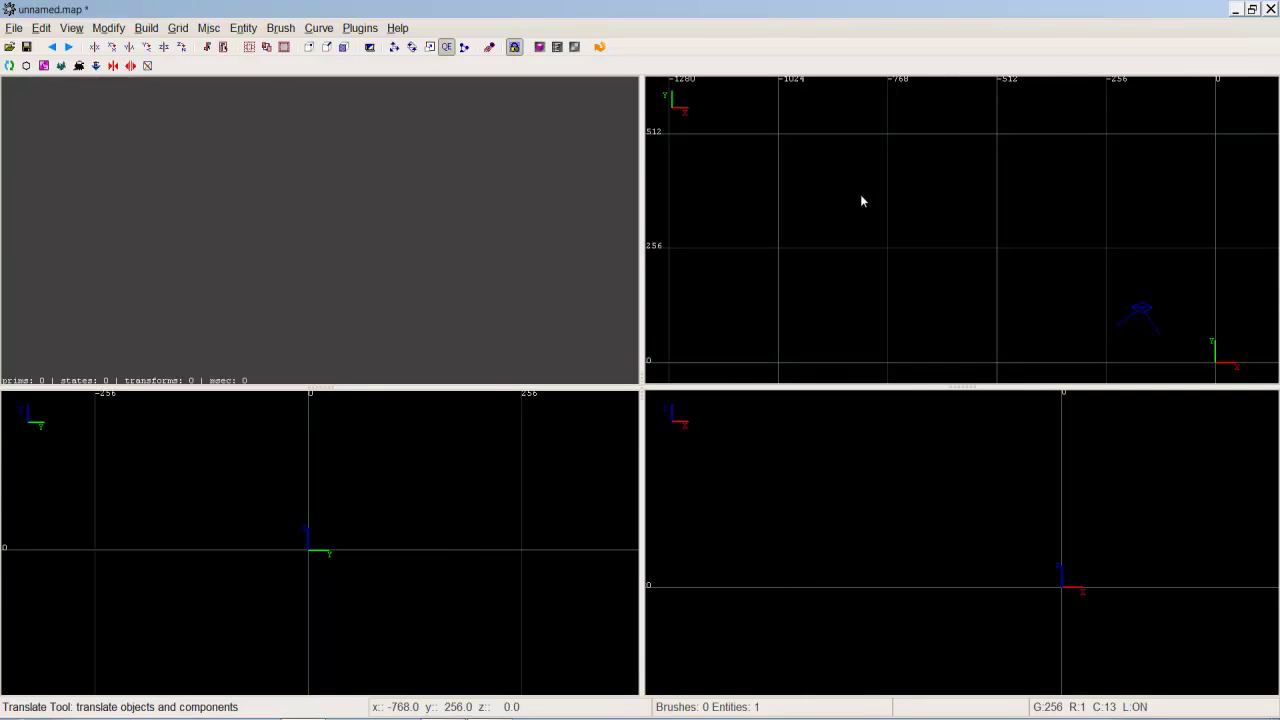
pyautogui.press('4')
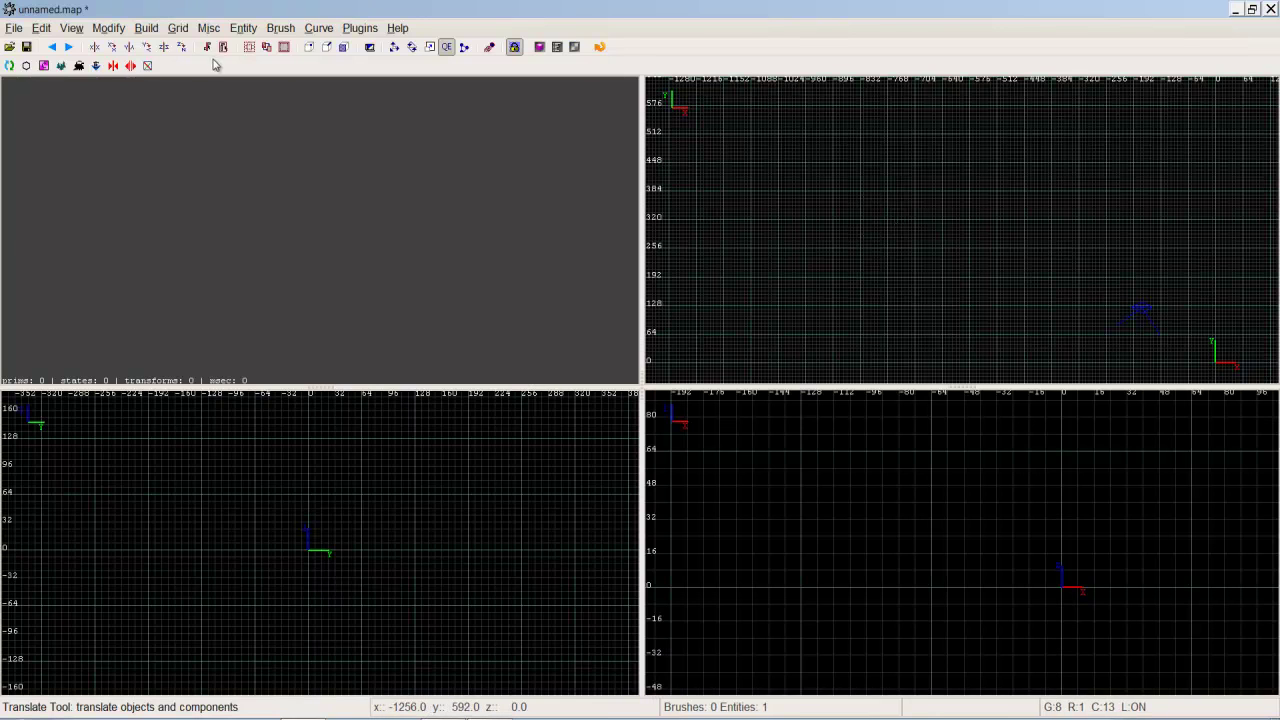
pyautogui.click(179, 28)
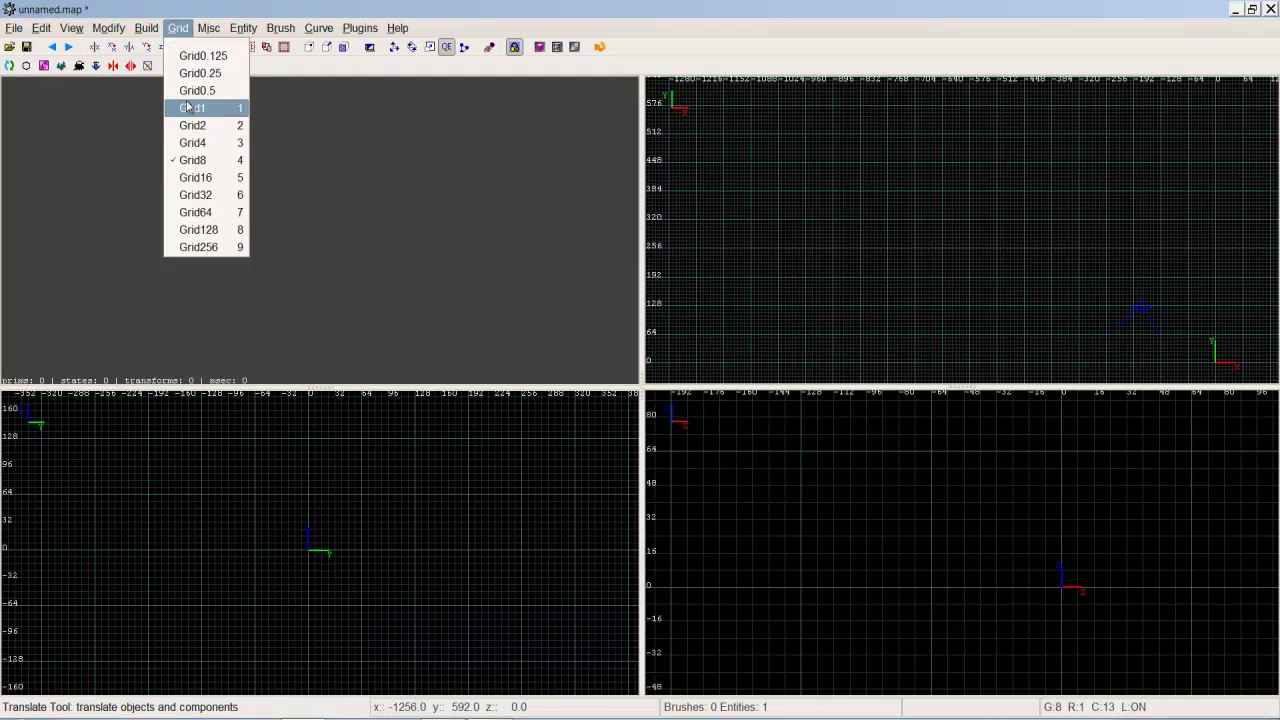
# Step: Keep the 8-unit grid and pan and zoom the top view onto the camera marker
pyautogui.click(195, 163)
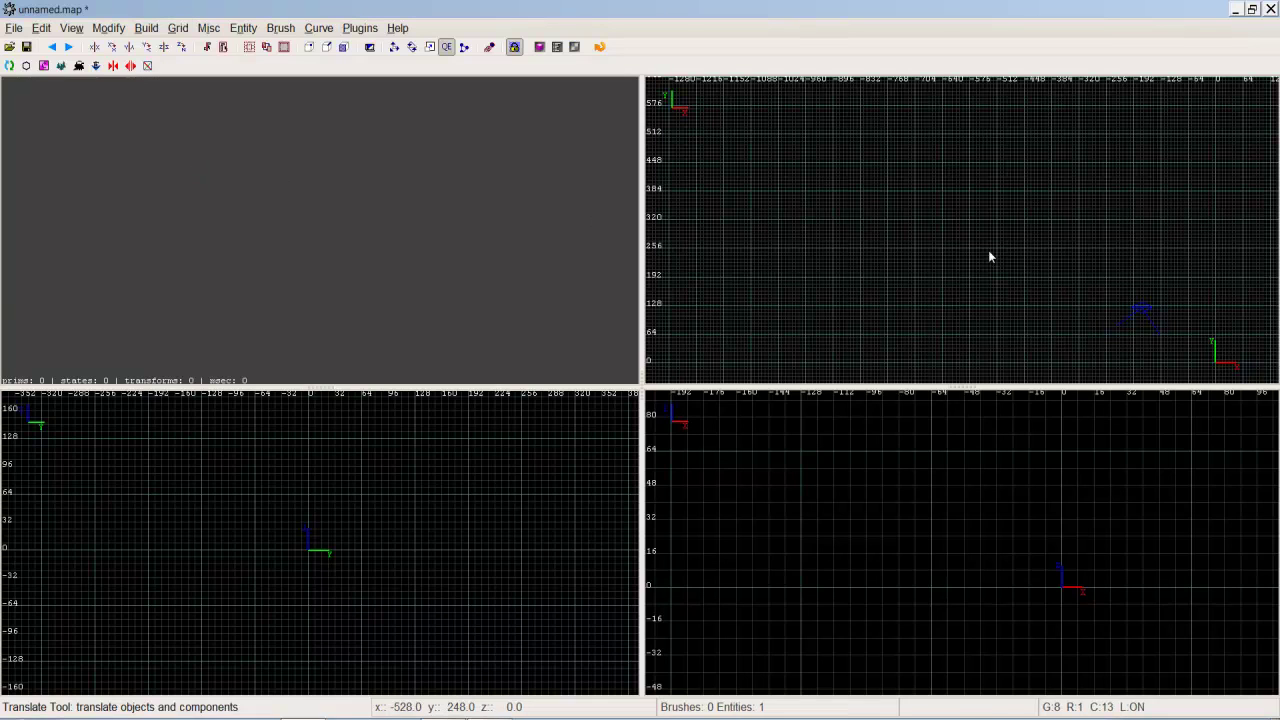
pyautogui.moveTo(988, 257); pyautogui.dragTo(962, 257, button='right')
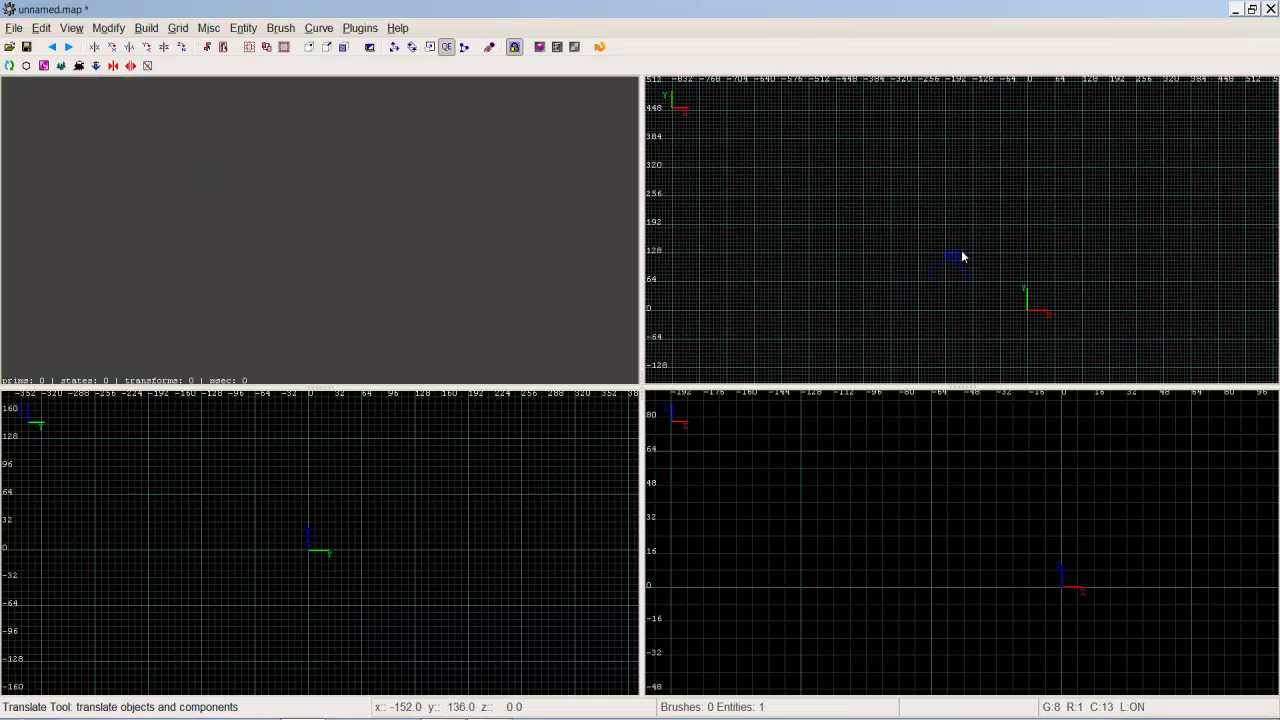
pyautogui.scroll(6, 957, 263)
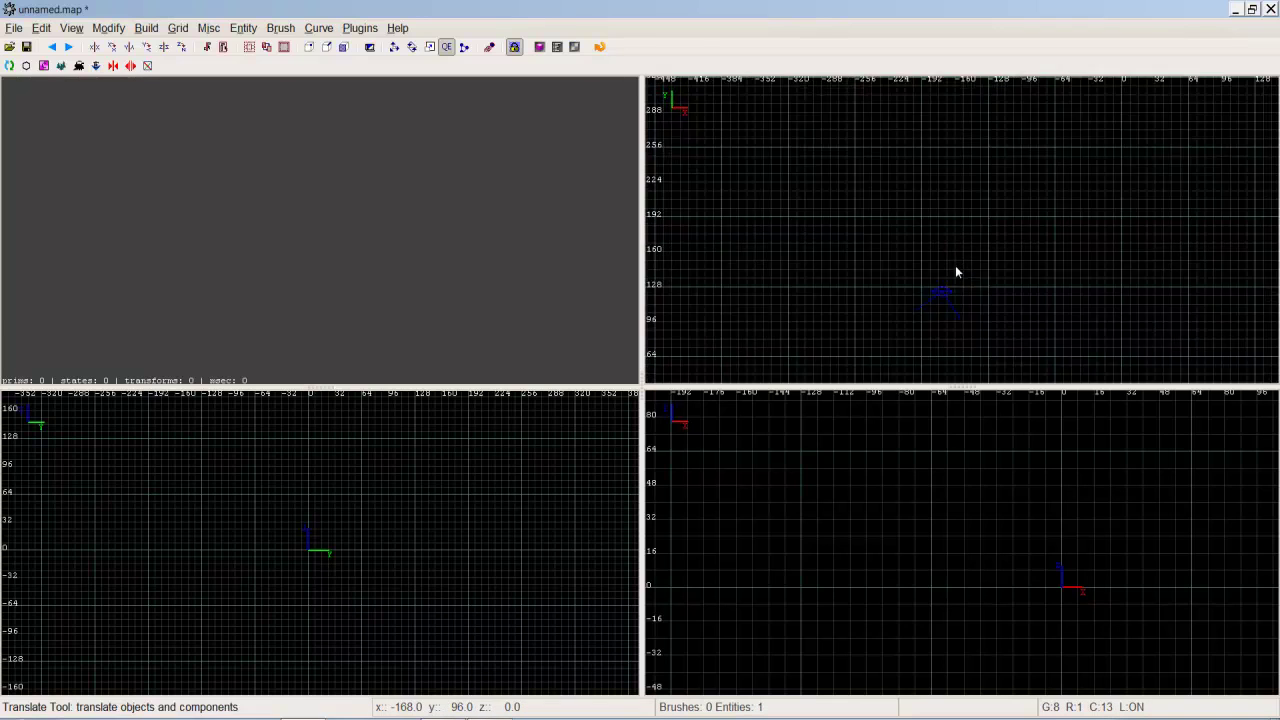
pyautogui.moveTo(955, 265); pyautogui.dragTo(915, 198, button='right')
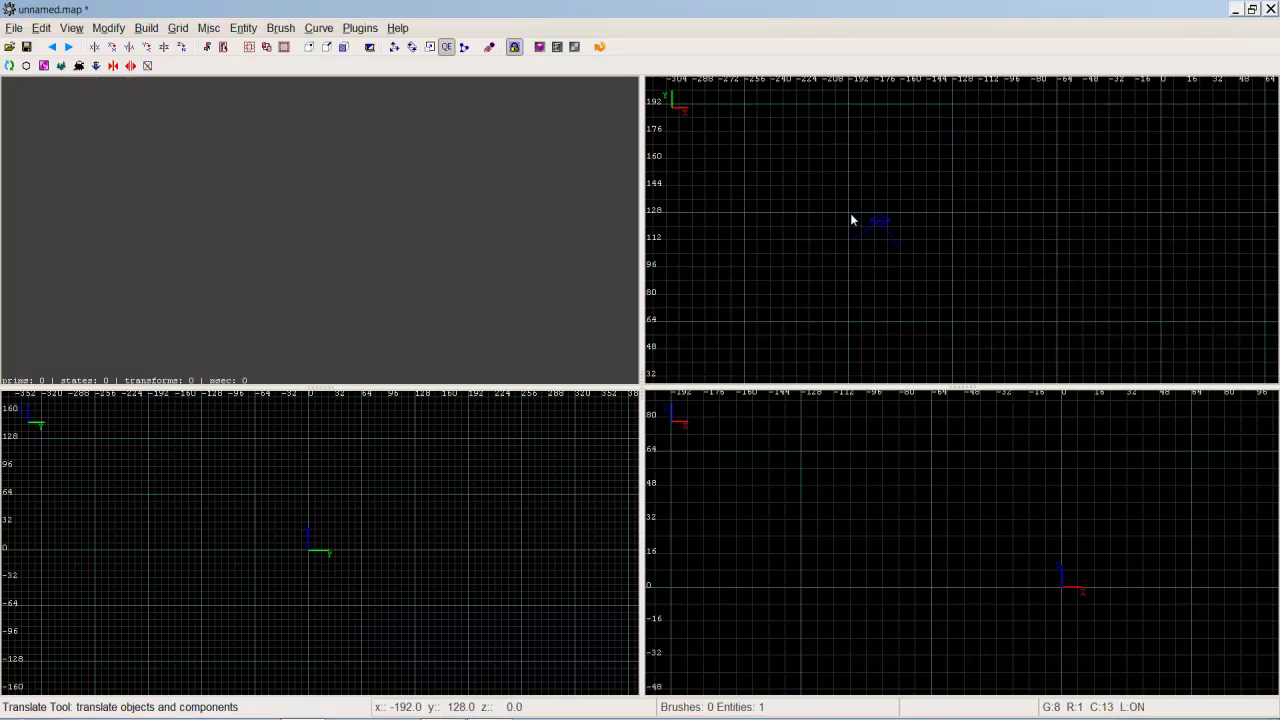
pyautogui.scroll(3, 850, 214)
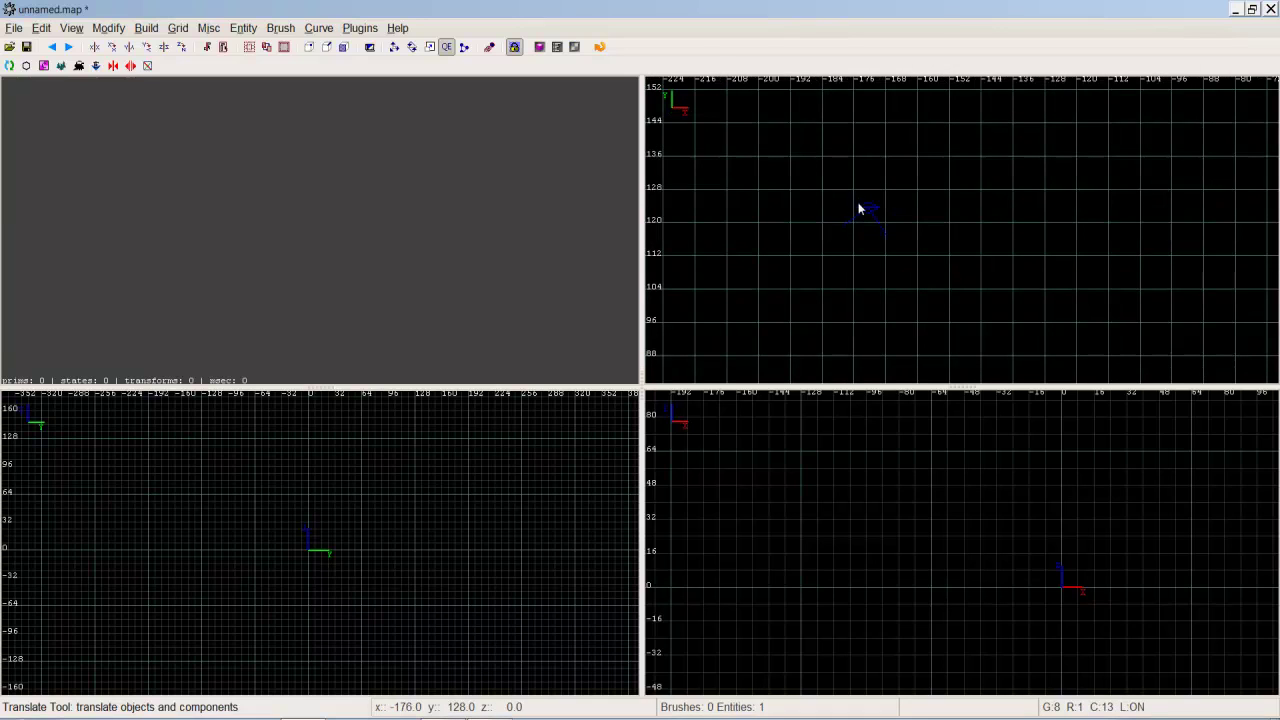
# Step: Draw a test brush around the camera, shrink it to a sliver on Grid1, then delete it
pyautogui.moveTo(858, 209); pyautogui.dragTo(890, 234)
pyautogui.scroll(4, 877, 240)
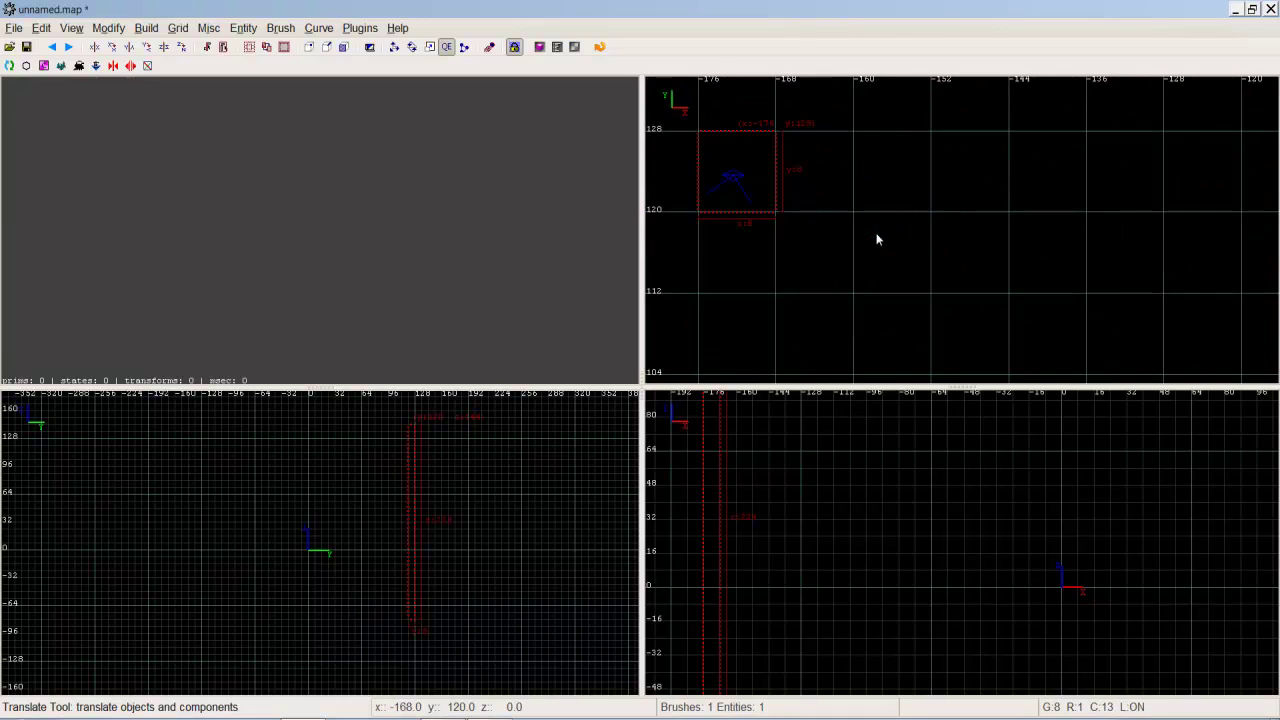
pyautogui.moveTo(877, 240); pyautogui.dragTo(977, 288, button='right')
pyautogui.press('1')
pyautogui.moveTo(967, 242)
pyautogui.mouseDown()
pyautogui.moveTo(852, 242)
pyautogui.moveTo(851, 226)
pyautogui.moveTo(914, 246)
pyautogui.moveTo(951, 302)
pyautogui.mouseUp()
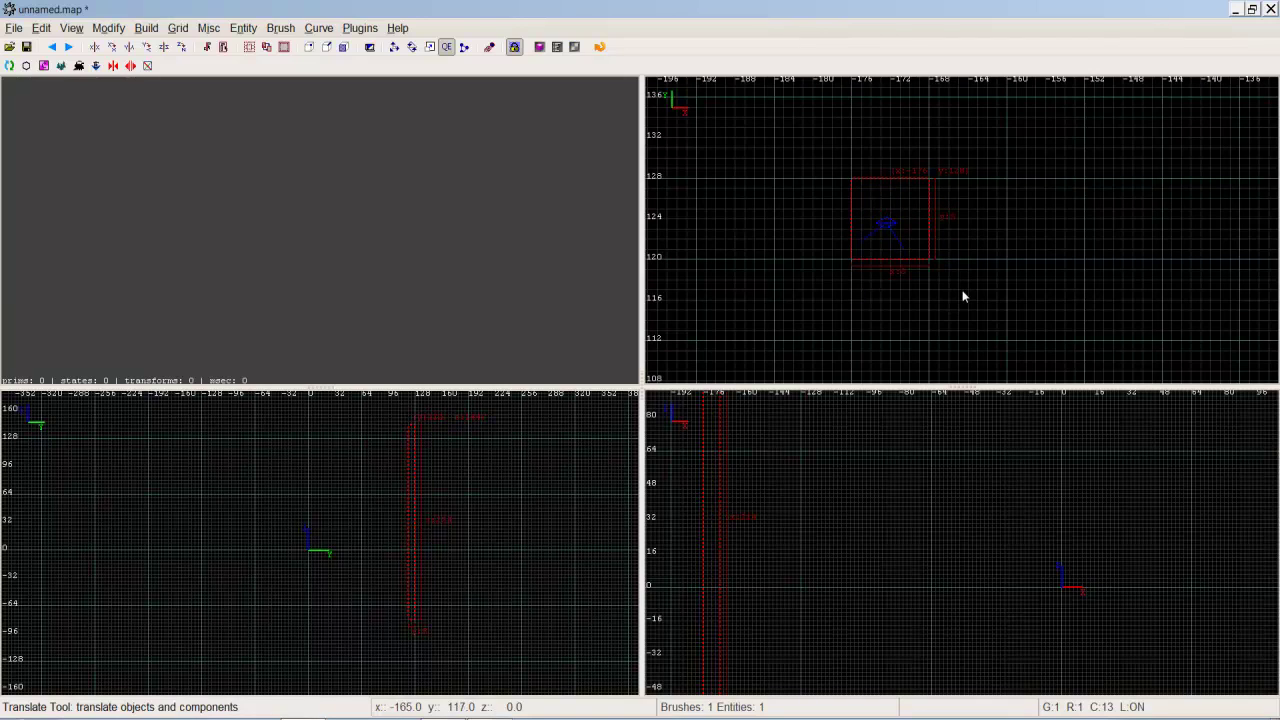
pyautogui.press('4')
pyautogui.press('BackSpace')
pyautogui.scroll(-4, 952, 287)
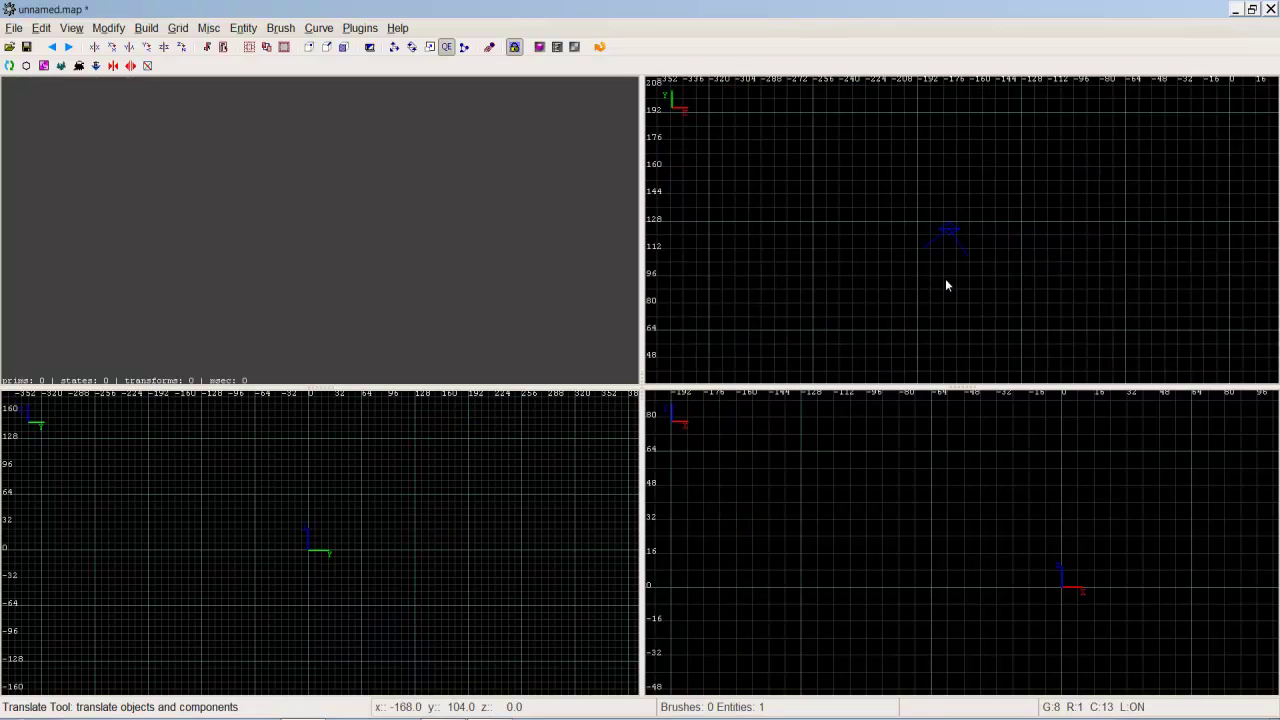
# Step: Open Edit > Preferences and decline saving the unsaved map
pyautogui.click(70, 28)
pyautogui.moveTo(44, 27)
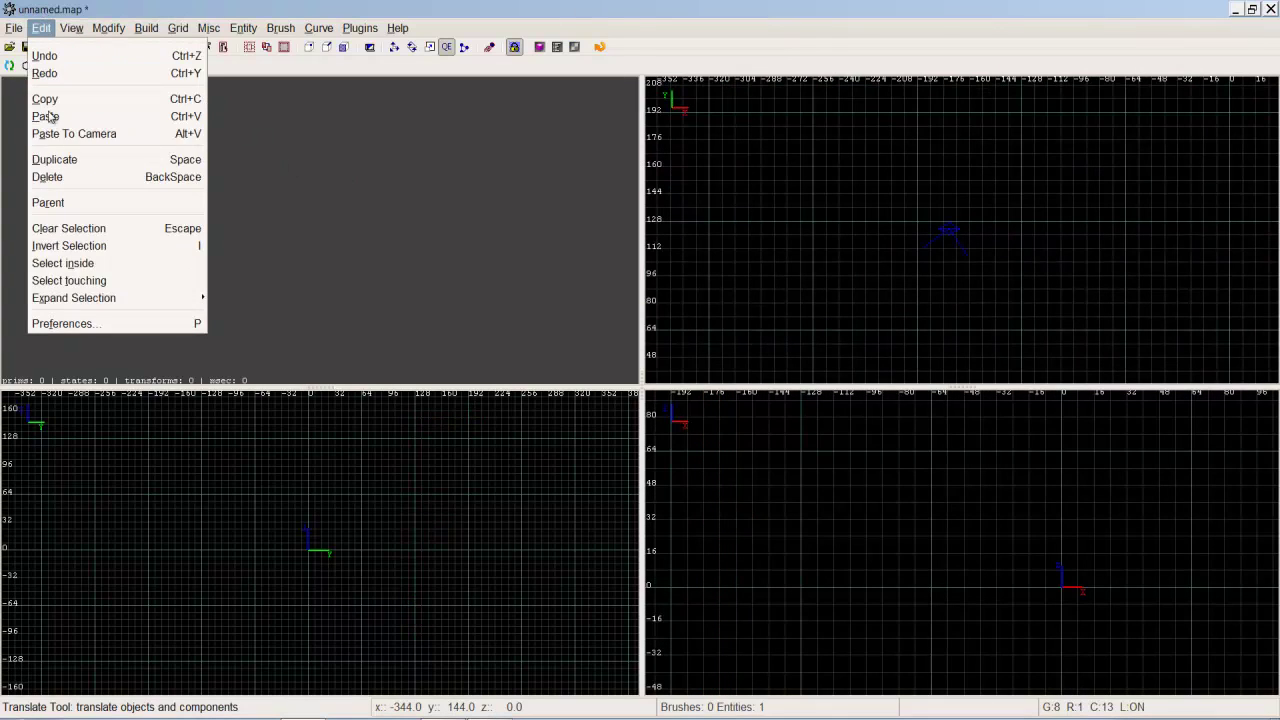
pyautogui.click(49, 326)
pyautogui.click(660, 426)
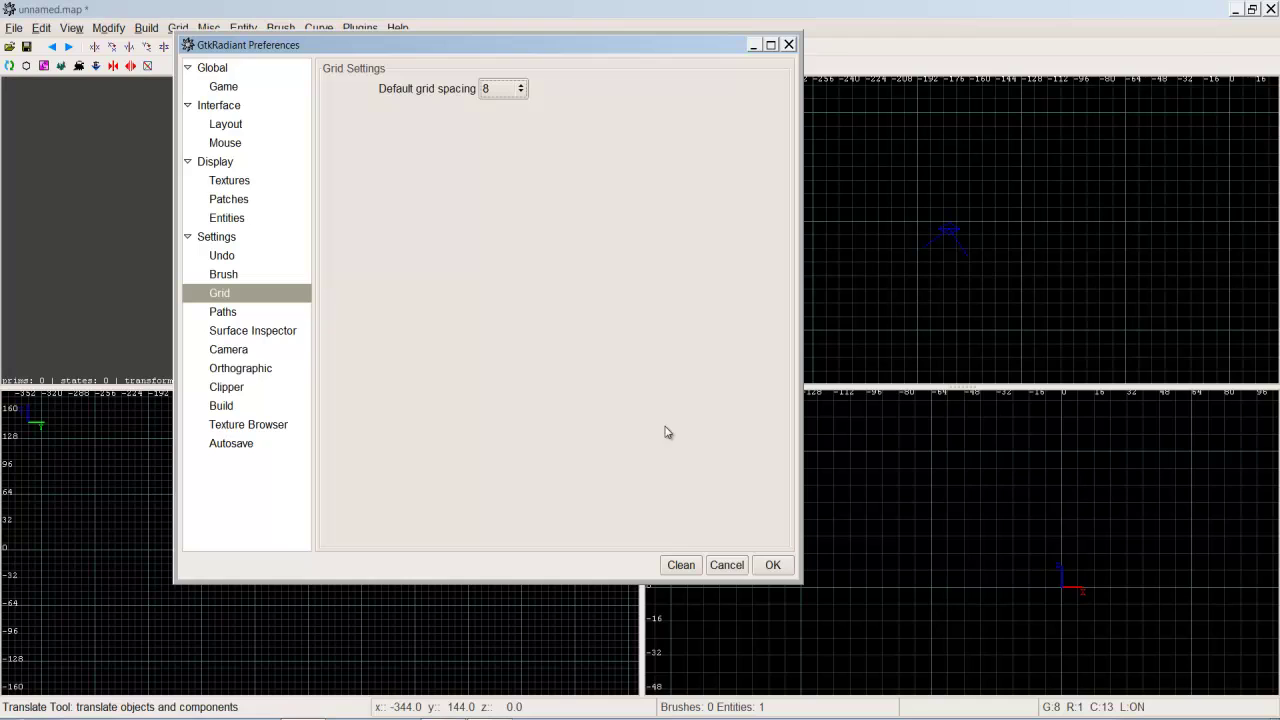
# Step: On the Paths page, select the UrbanTerrorMapping part of the engine path C:/Program Files/UrbanTerrorMapping/
pyautogui.click(238, 314)
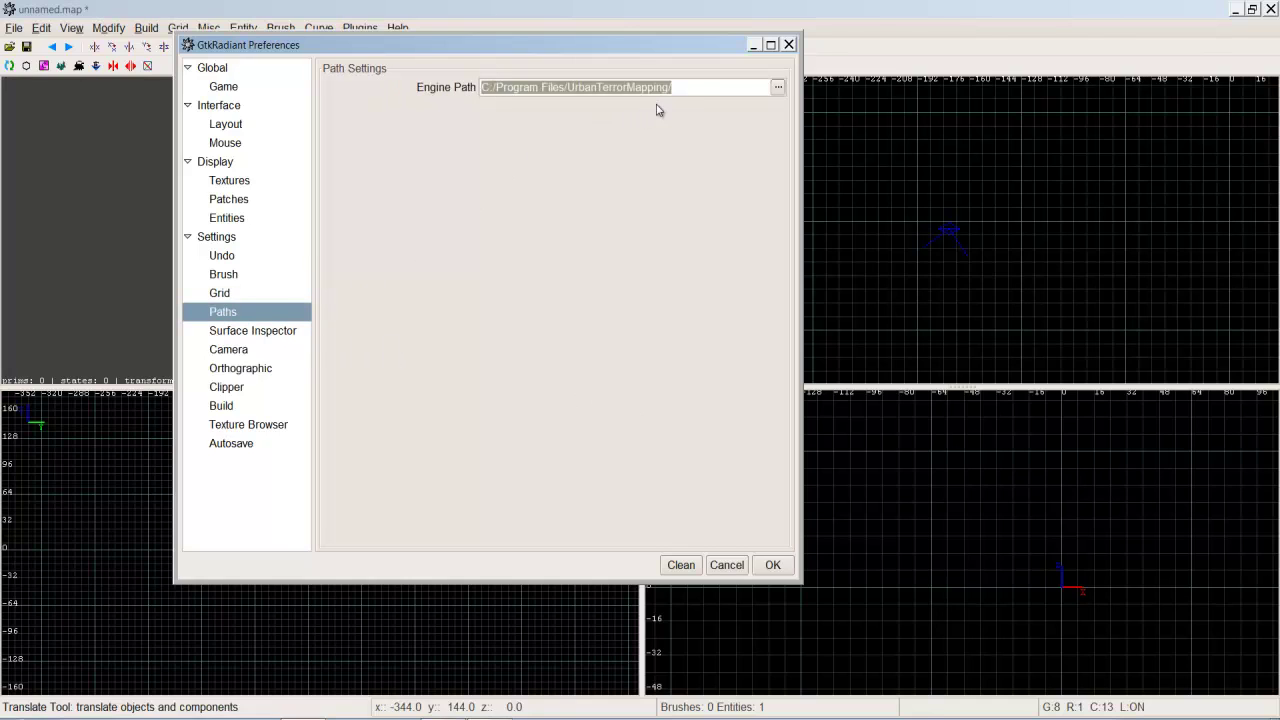
pyautogui.click(702, 87)
pyautogui.moveTo(702, 87); pyautogui.dragTo(443, 91)
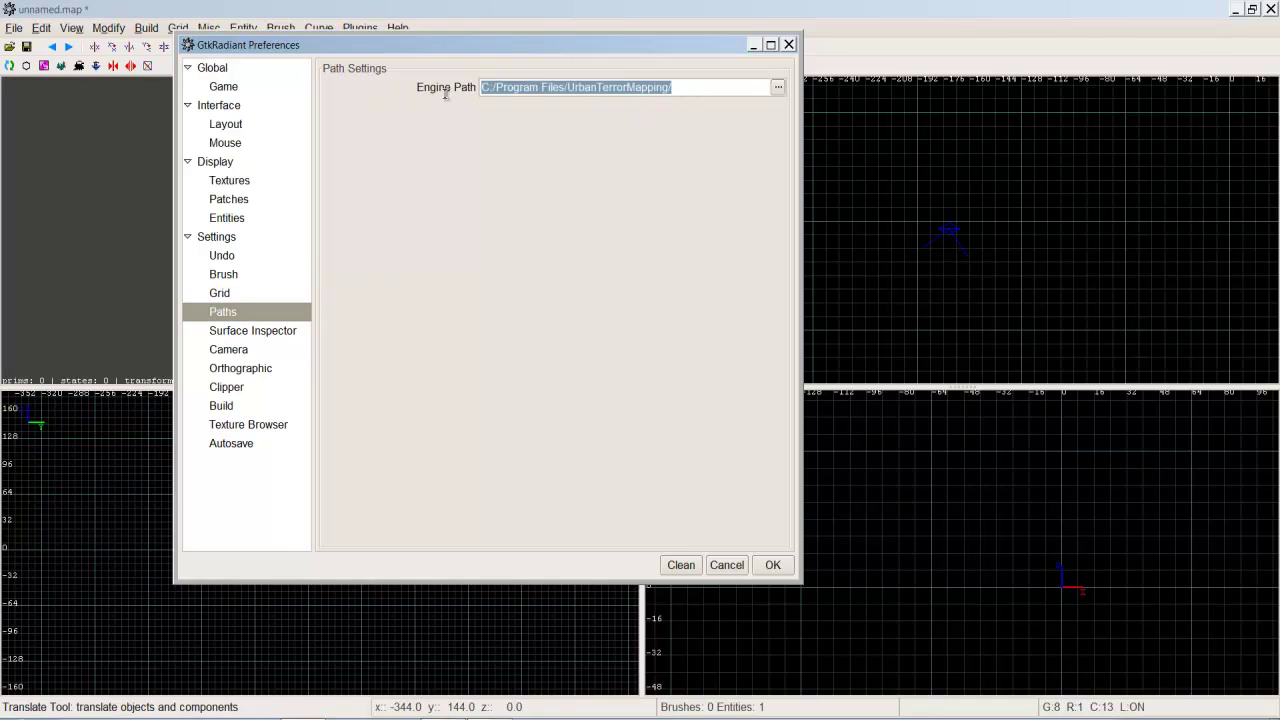
pyautogui.click(589, 87)
pyautogui.moveTo(685, 87); pyautogui.dragTo(567, 88)
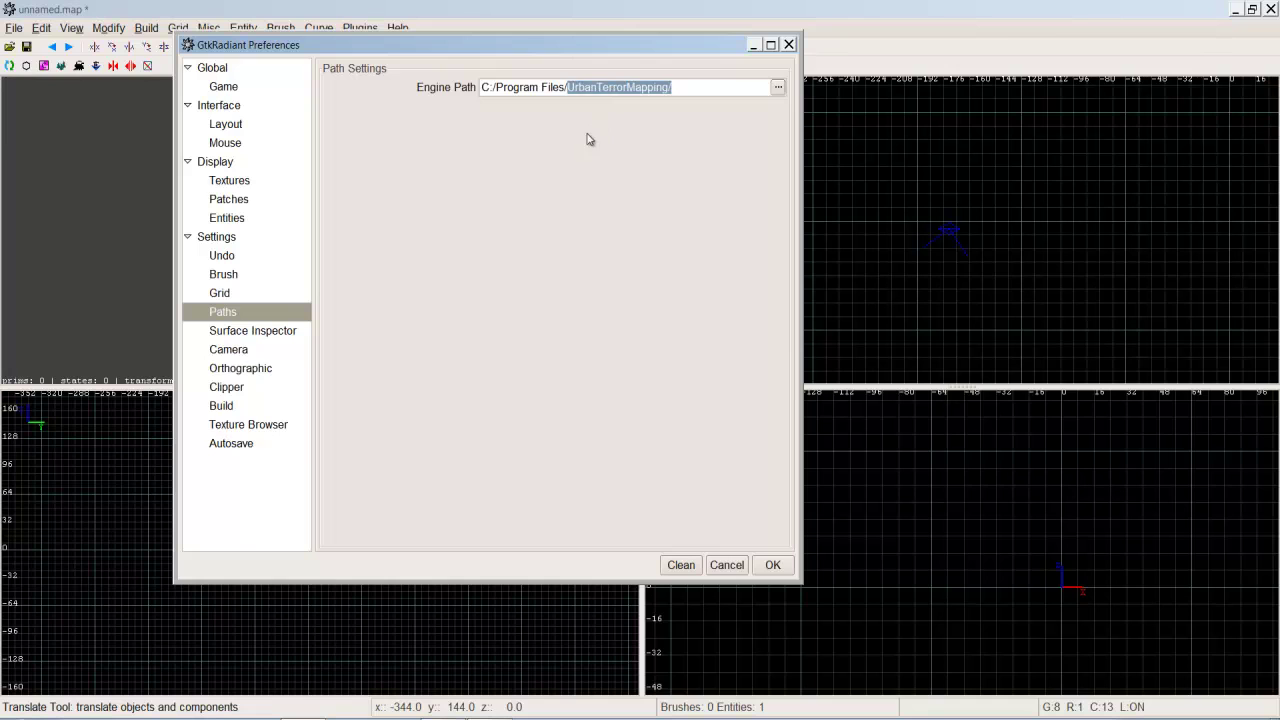
# Step: Open q3ut4 from the taskbar's frequent folders, then browse Program Files and its UrbanTerror folder
pyautogui.rightClick(81, 716)
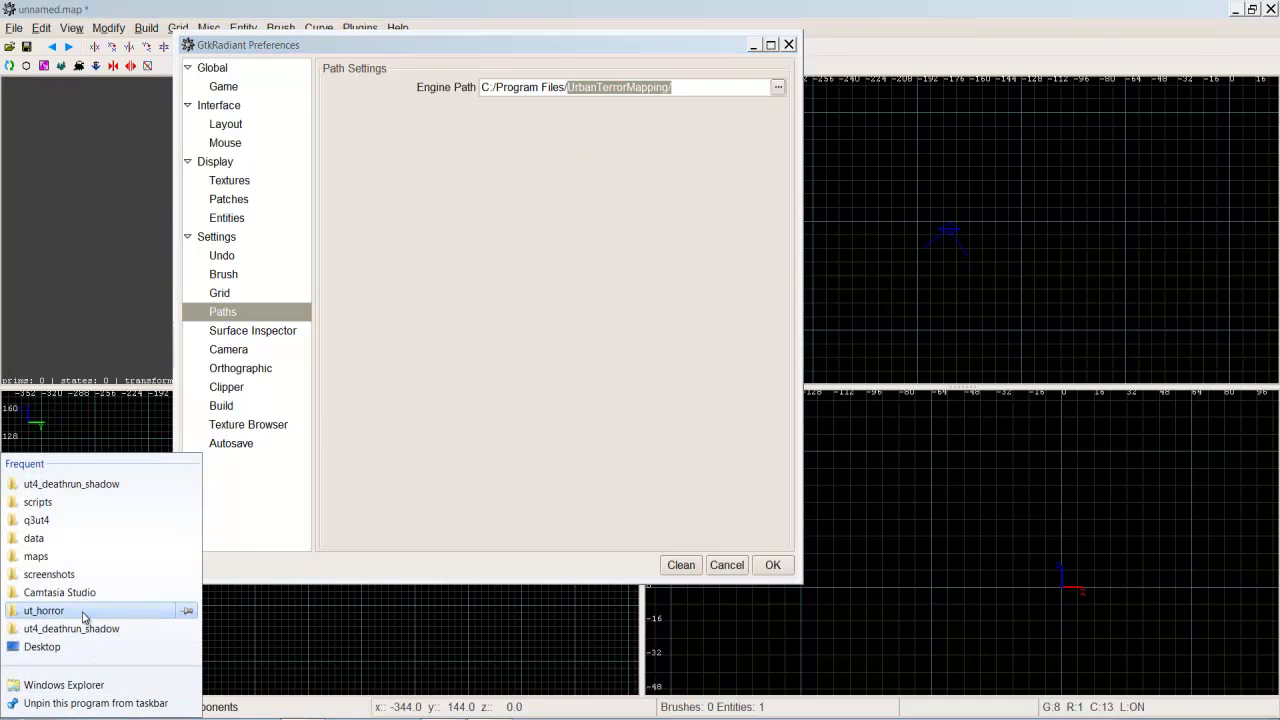
pyautogui.click(102, 520)
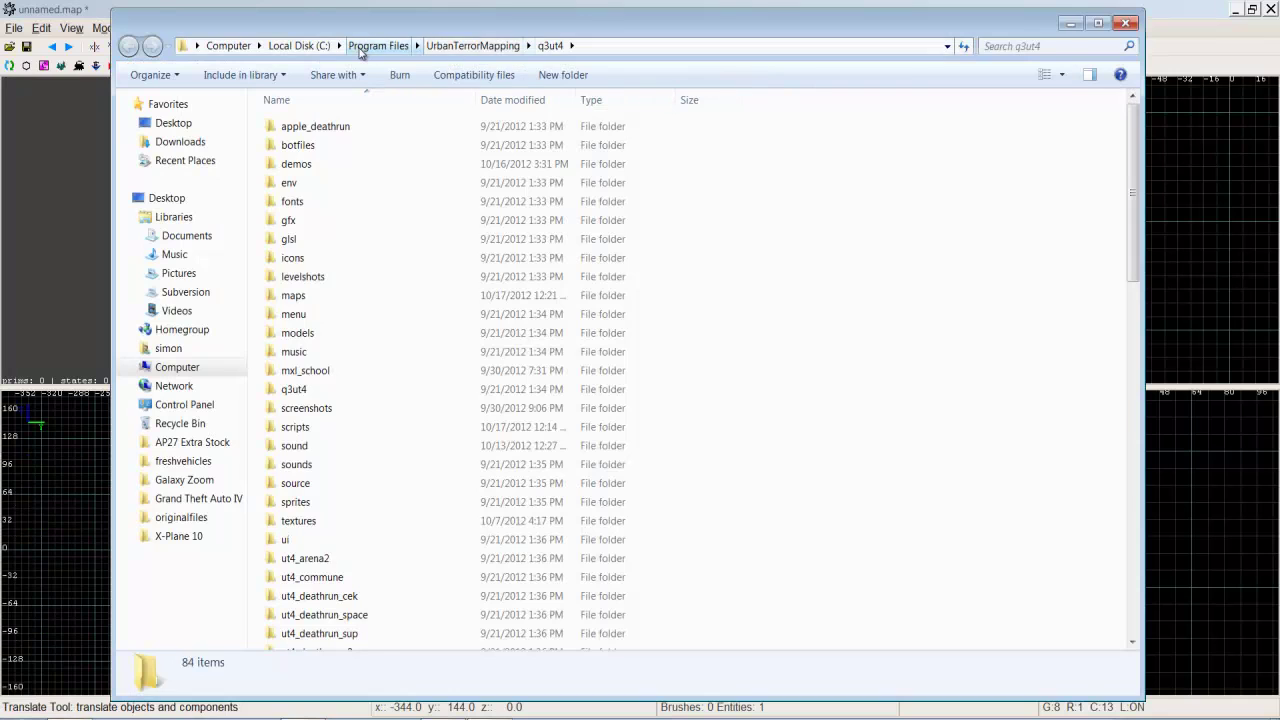
pyautogui.click(362, 46)
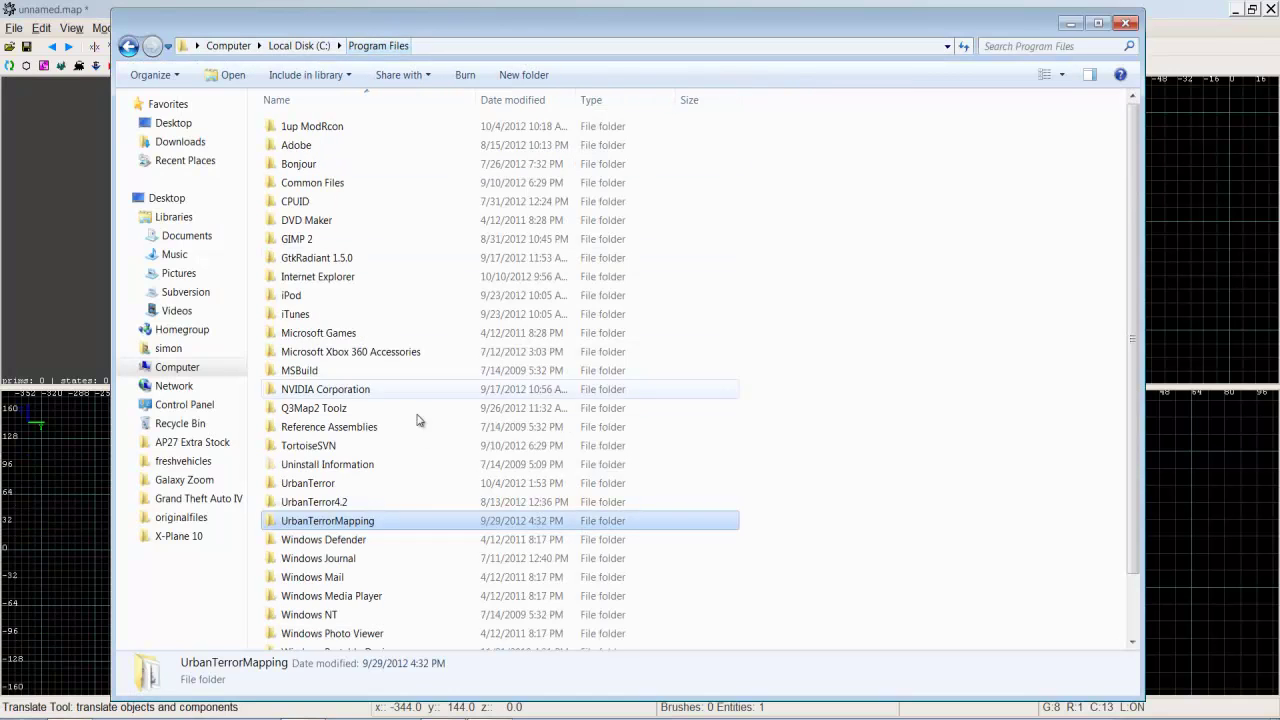
pyautogui.doubleClick(332, 489)
pyautogui.click(128, 46)
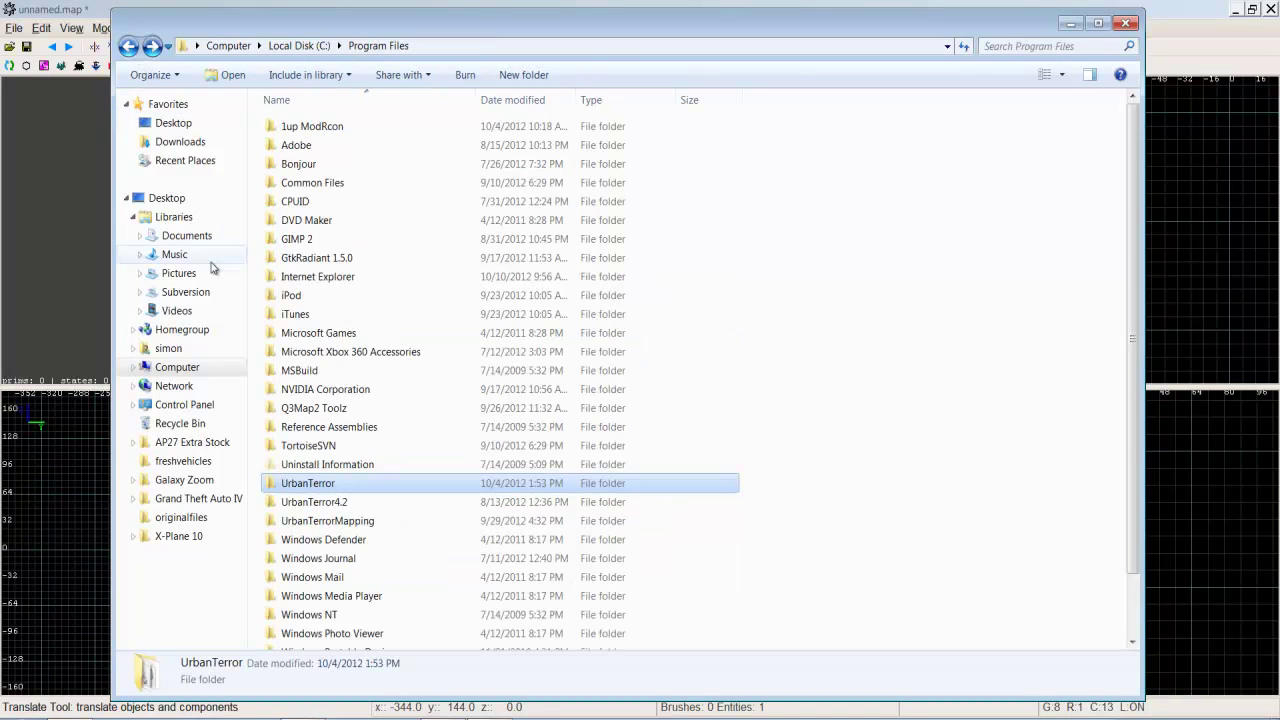
pyautogui.click(320, 526)
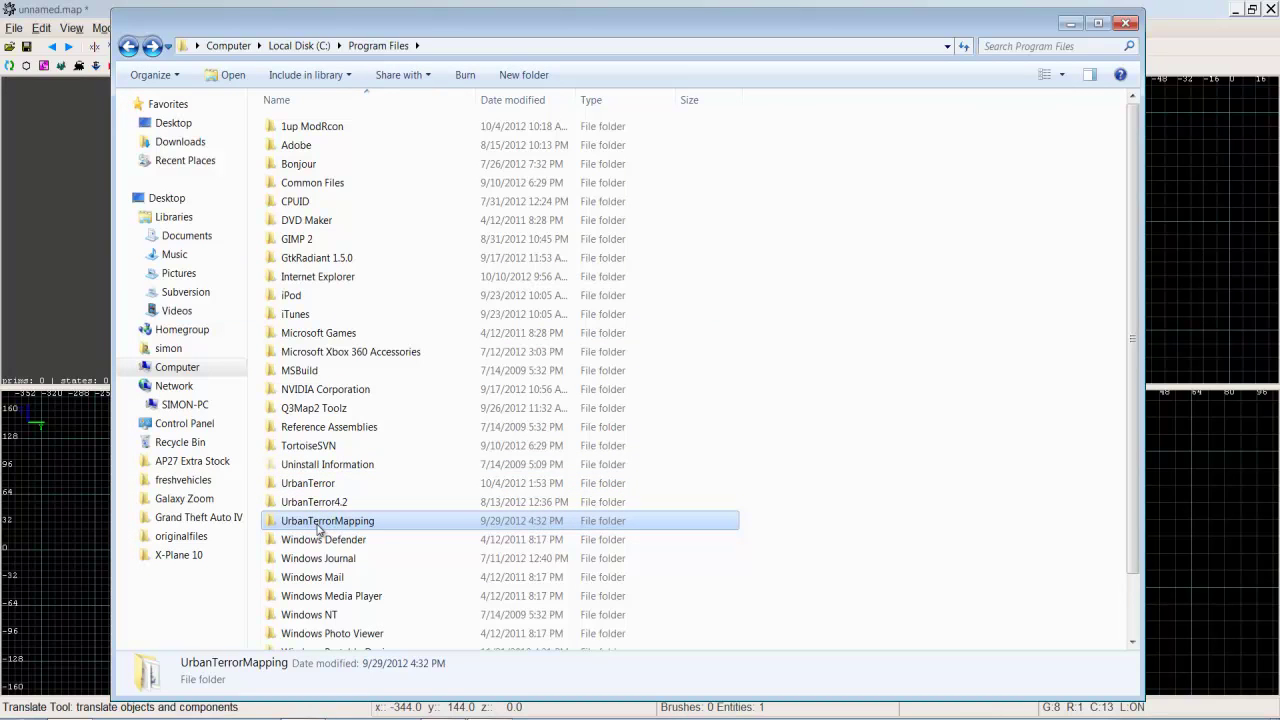
# Step: Look through UrbanTerror's q3ut4 folder, then go back to Program Files and open UrbanTerrorMapping
pyautogui.doubleClick(310, 484)
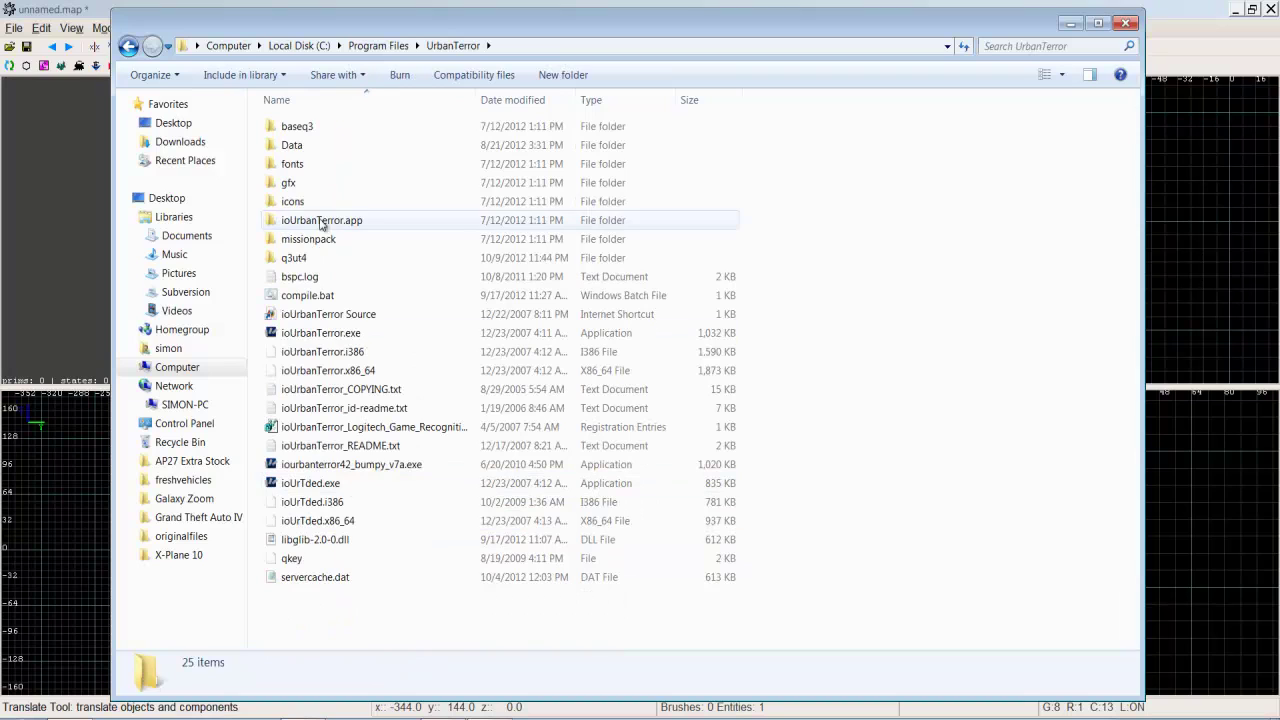
pyautogui.doubleClick(294, 257)
pyautogui.scroll(-8, 405, 420)
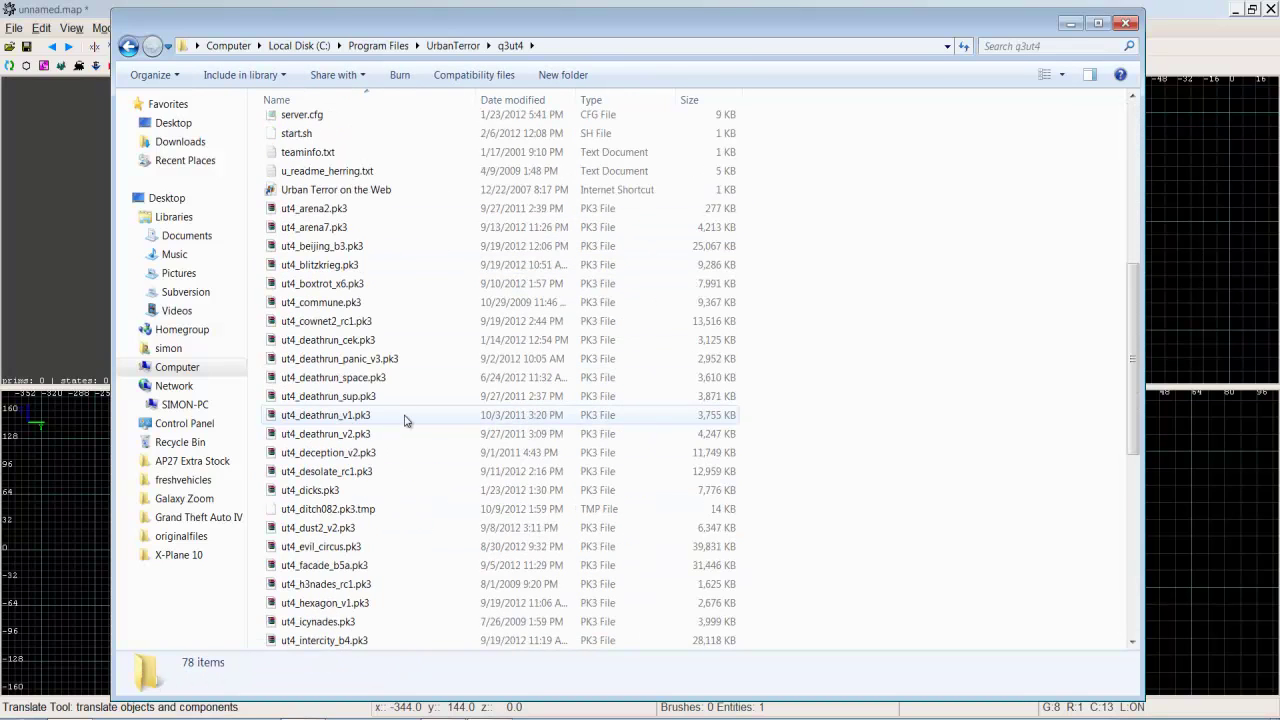
pyautogui.scroll(-9, 403, 422)
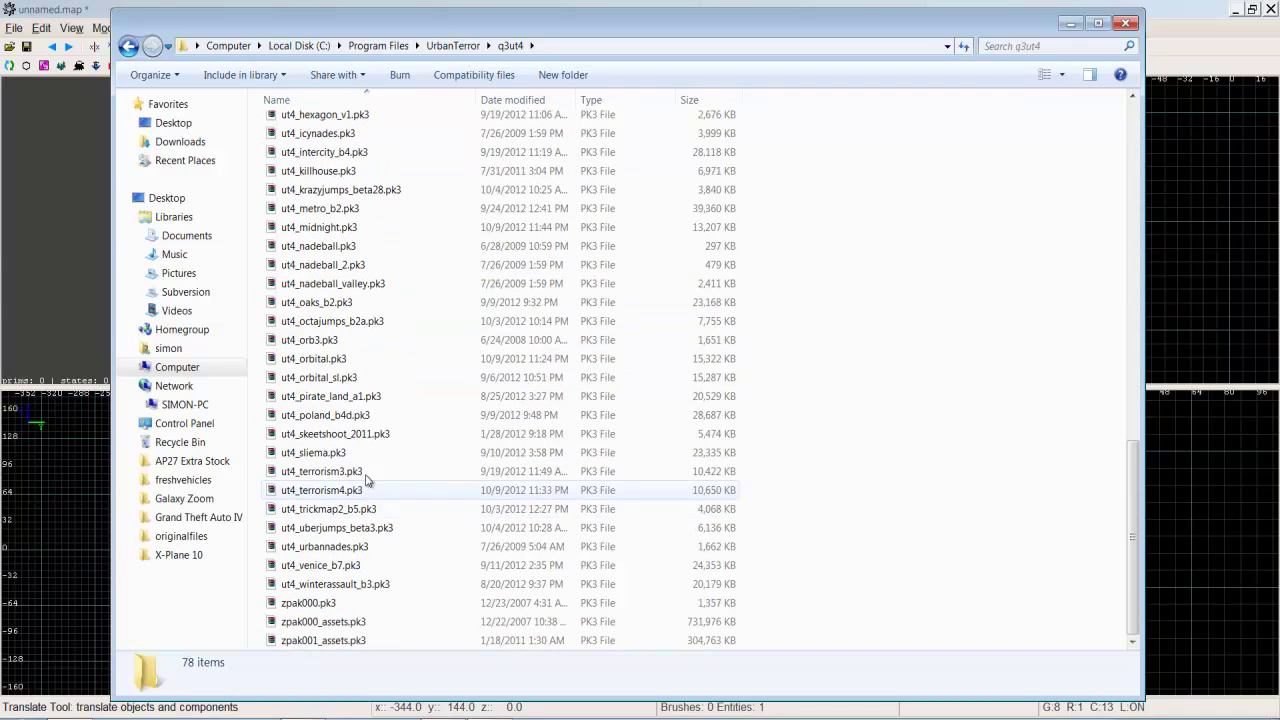
pyautogui.scroll(7, 378, 380)
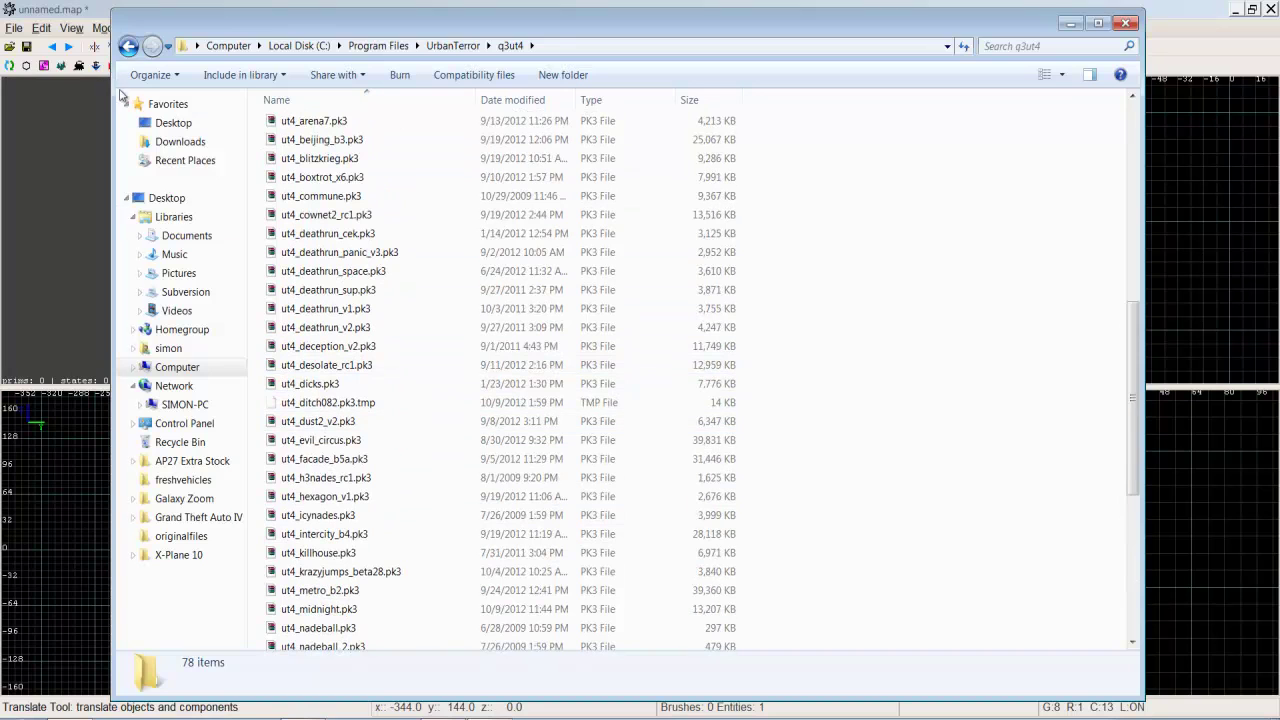
pyautogui.click(128, 45)
pyautogui.click(128, 45)
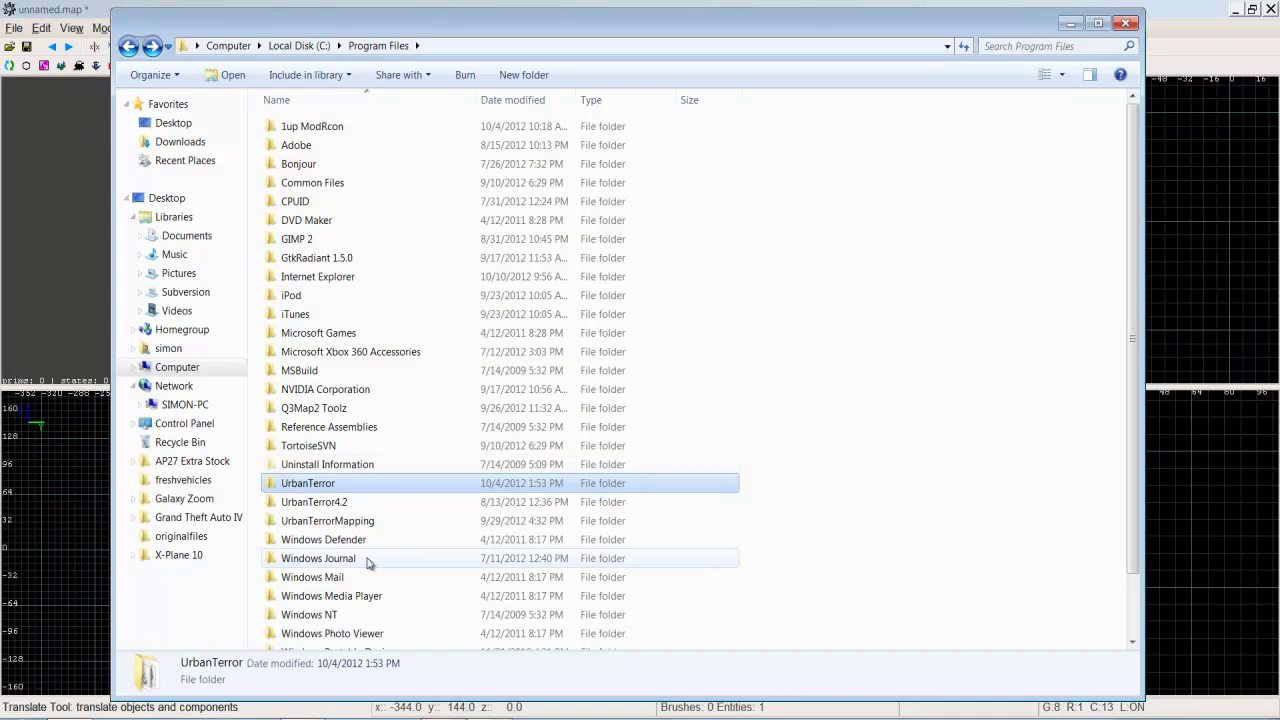
pyautogui.doubleClick(358, 526)
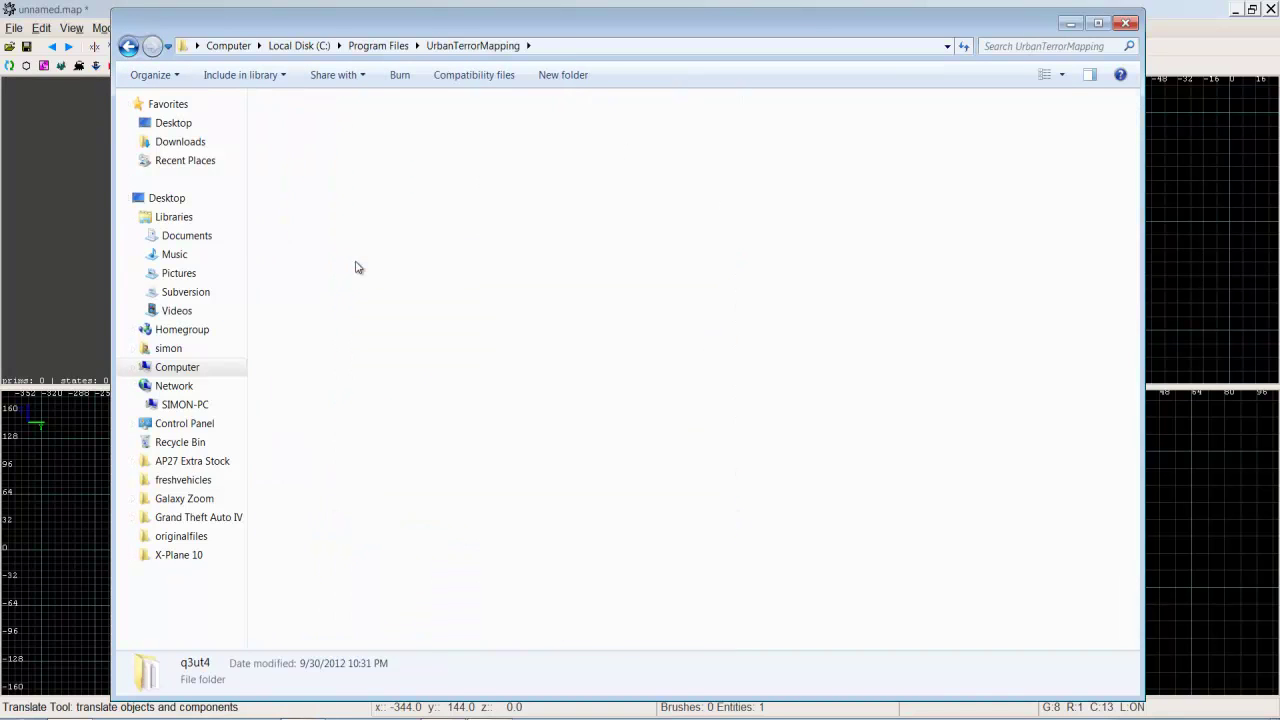
# Step: Scroll through q3ut4's map packages, select mxl_school.pk3, and return to GtkRadiant's Preferences
pyautogui.scroll(-15, 377, 420)
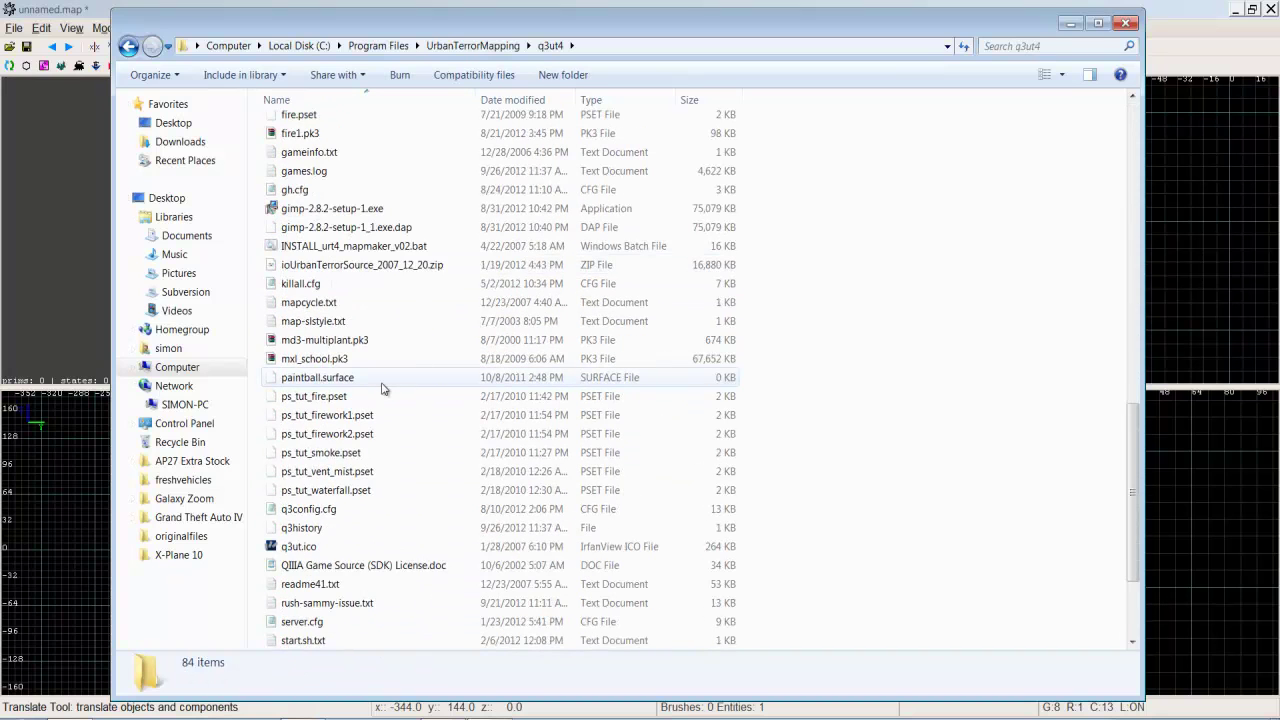
pyautogui.scroll(-3, 381, 388)
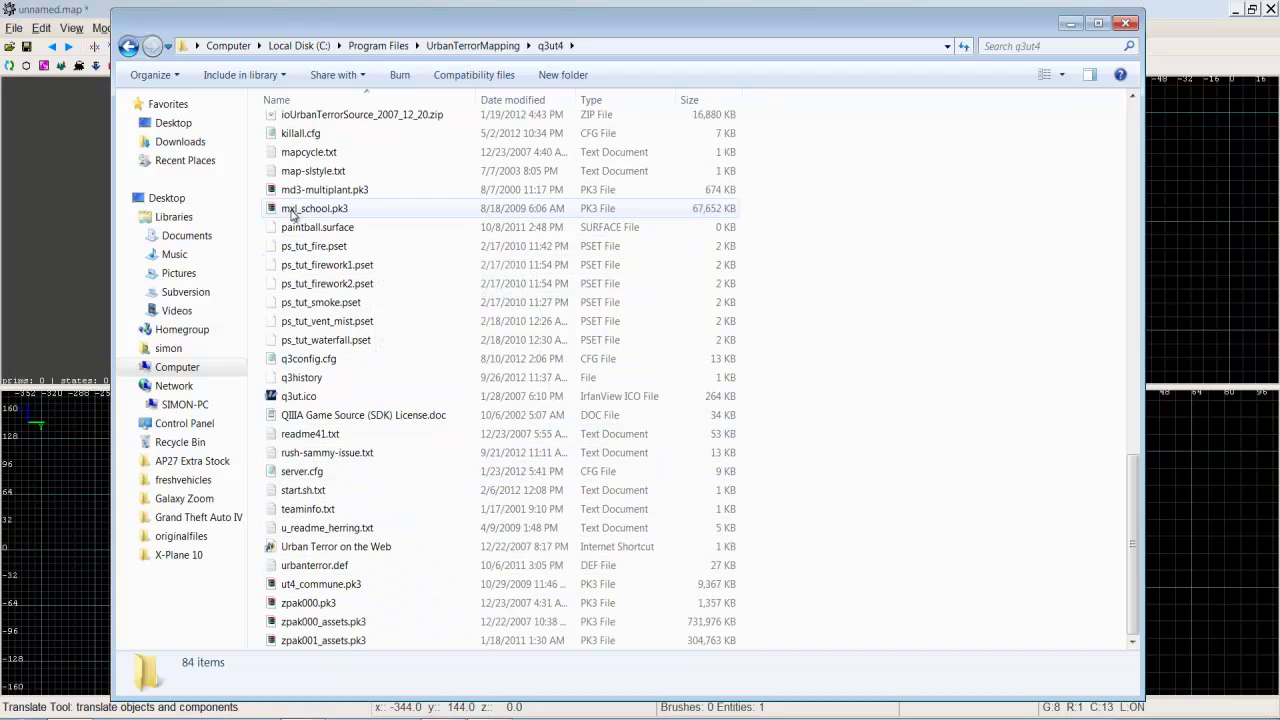
pyautogui.click(291, 210)
pyautogui.scroll(3, 302, 242)
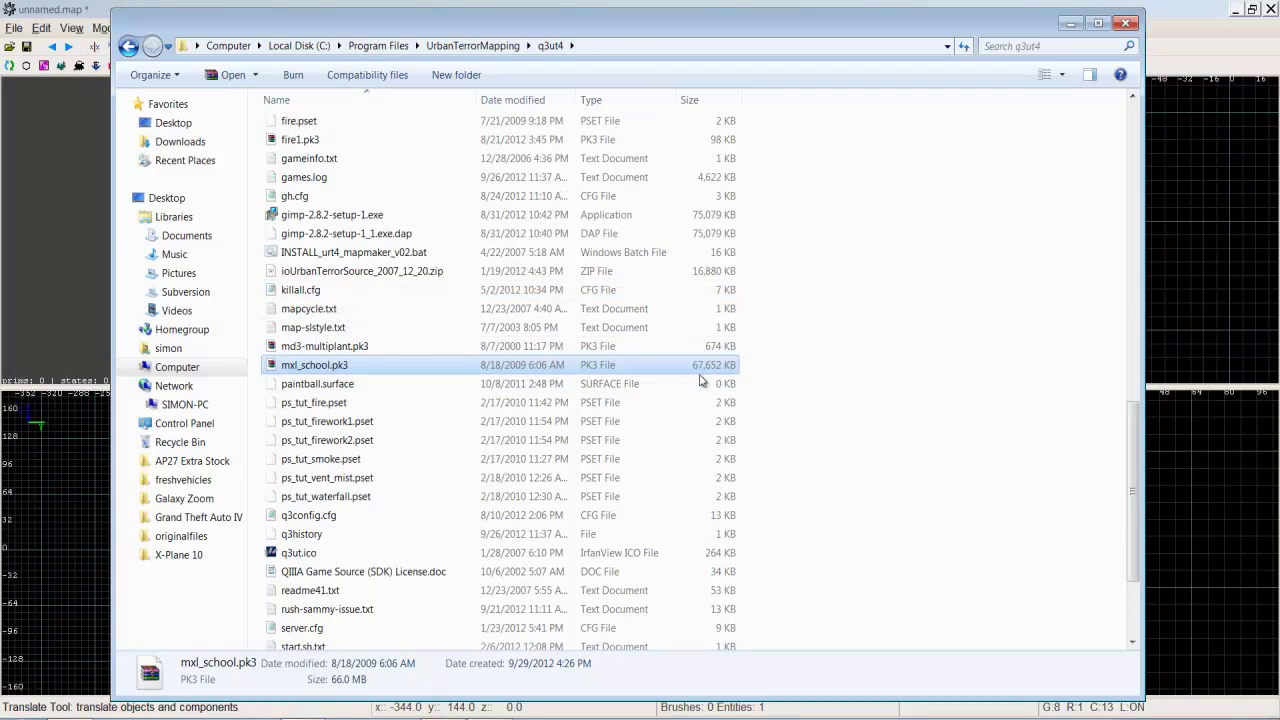
pyautogui.scroll(10, 640, 402)
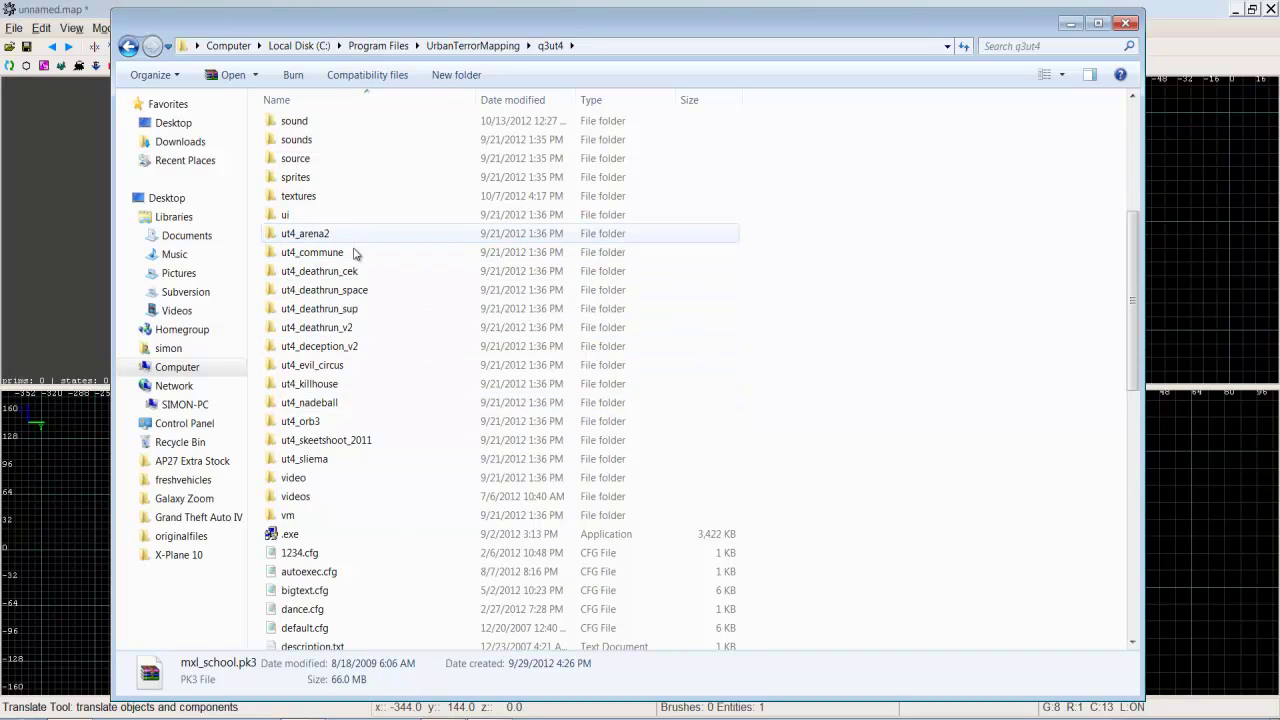
pyautogui.scroll(4, 397, 400)
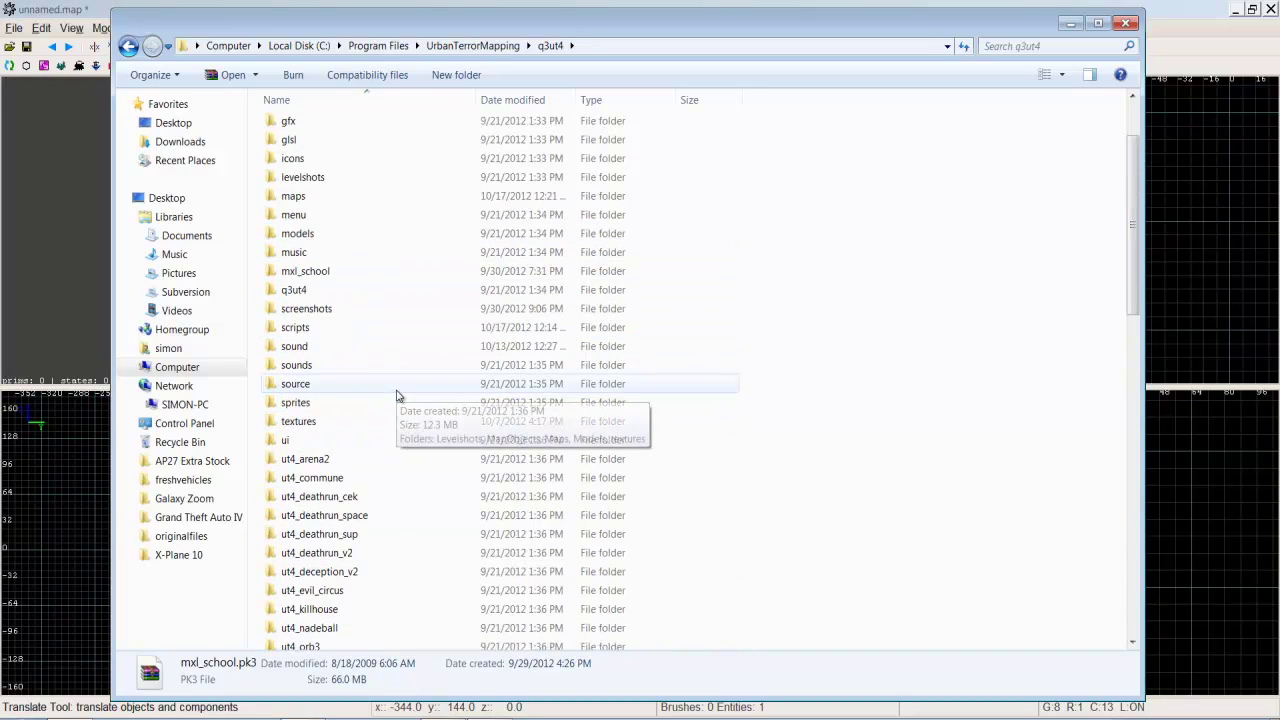
pyautogui.scroll(-10, 397, 397)
pyautogui.scroll(-6, 350, 510)
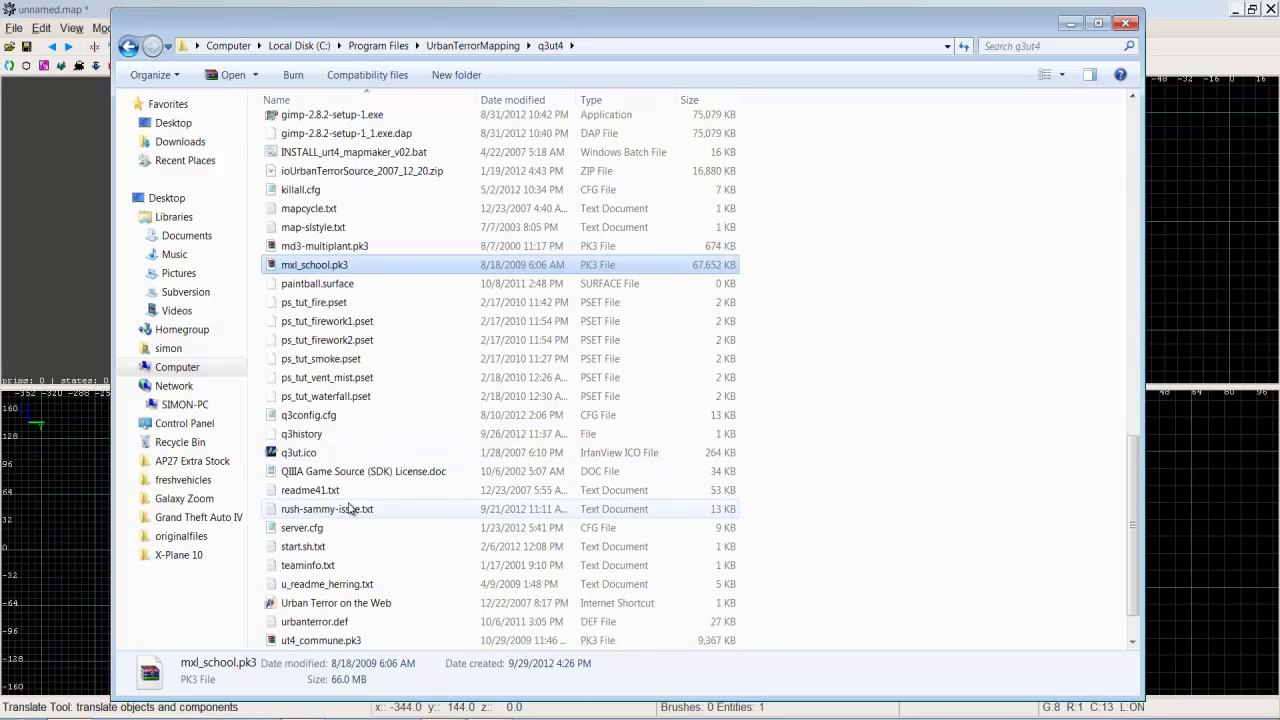
pyautogui.scroll(-1, 485, 445)
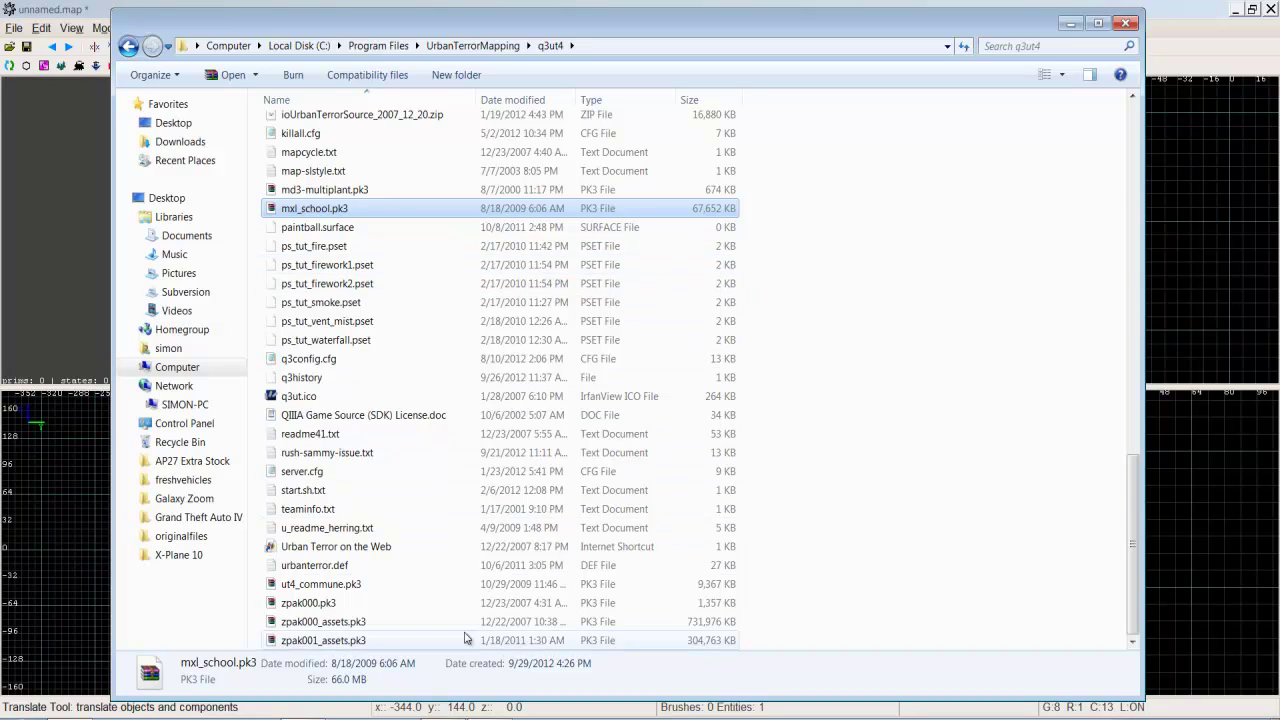
pyautogui.scroll(9, 448, 570)
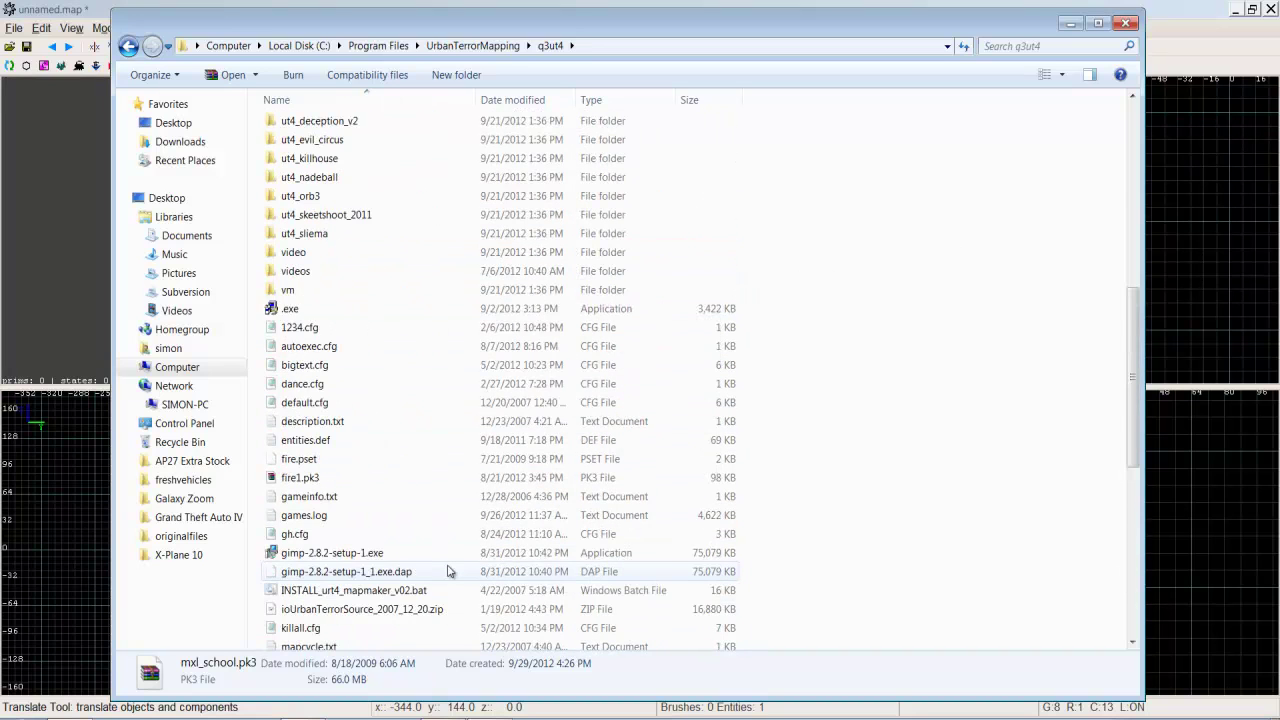
pyautogui.scroll(-4, 449, 569)
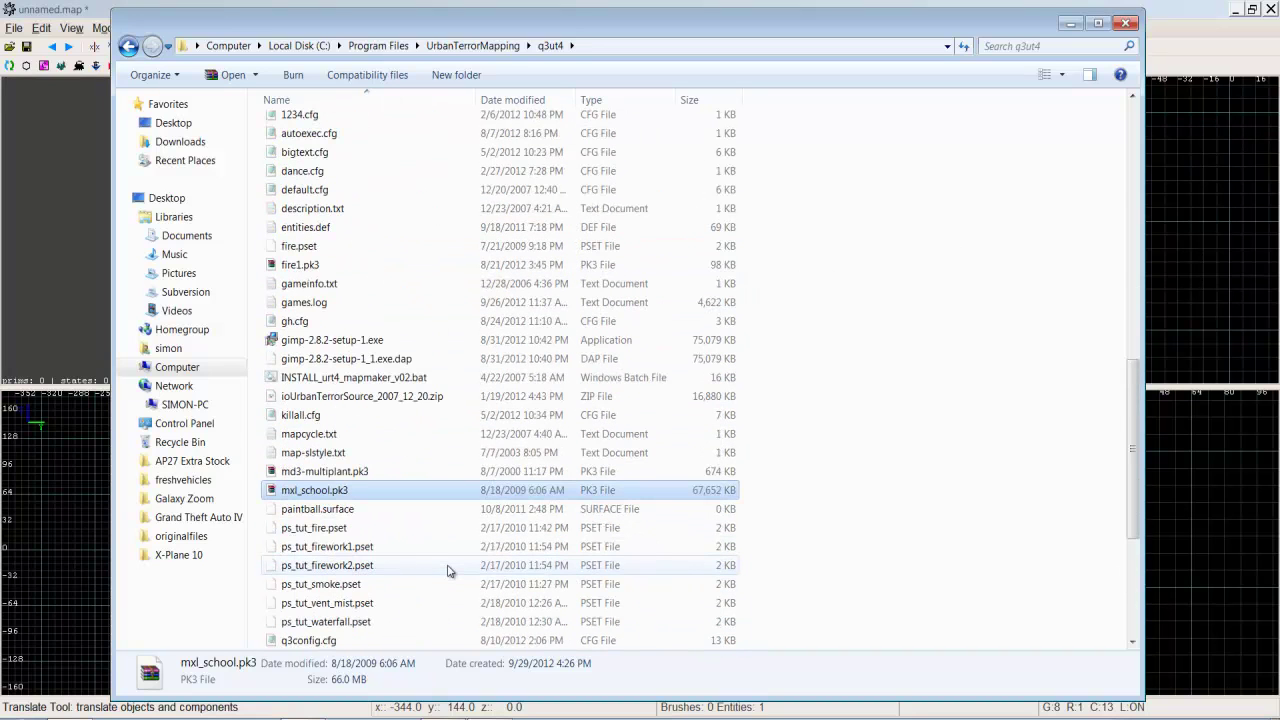
pyautogui.click(83, 209)
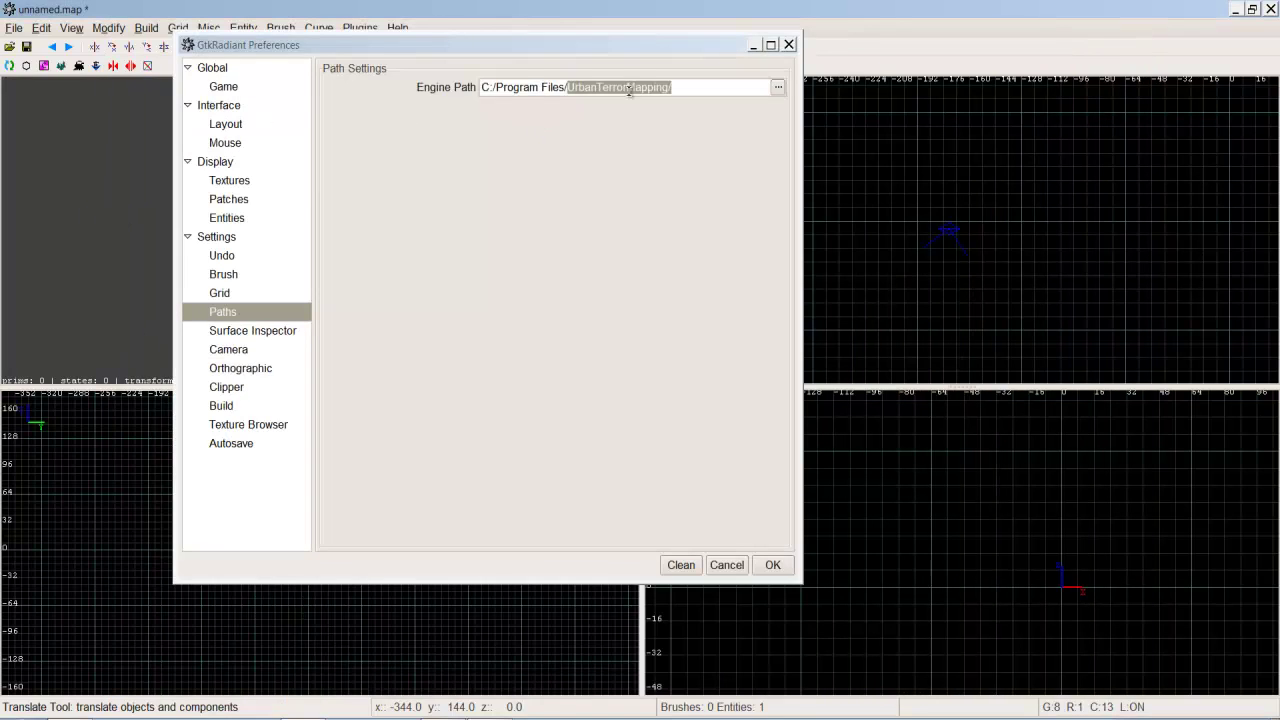
# Step: Review Surface Inspector and Camera pages, toggling the far-clip plane, then show Orthographic view settings
pyautogui.click(670, 89)
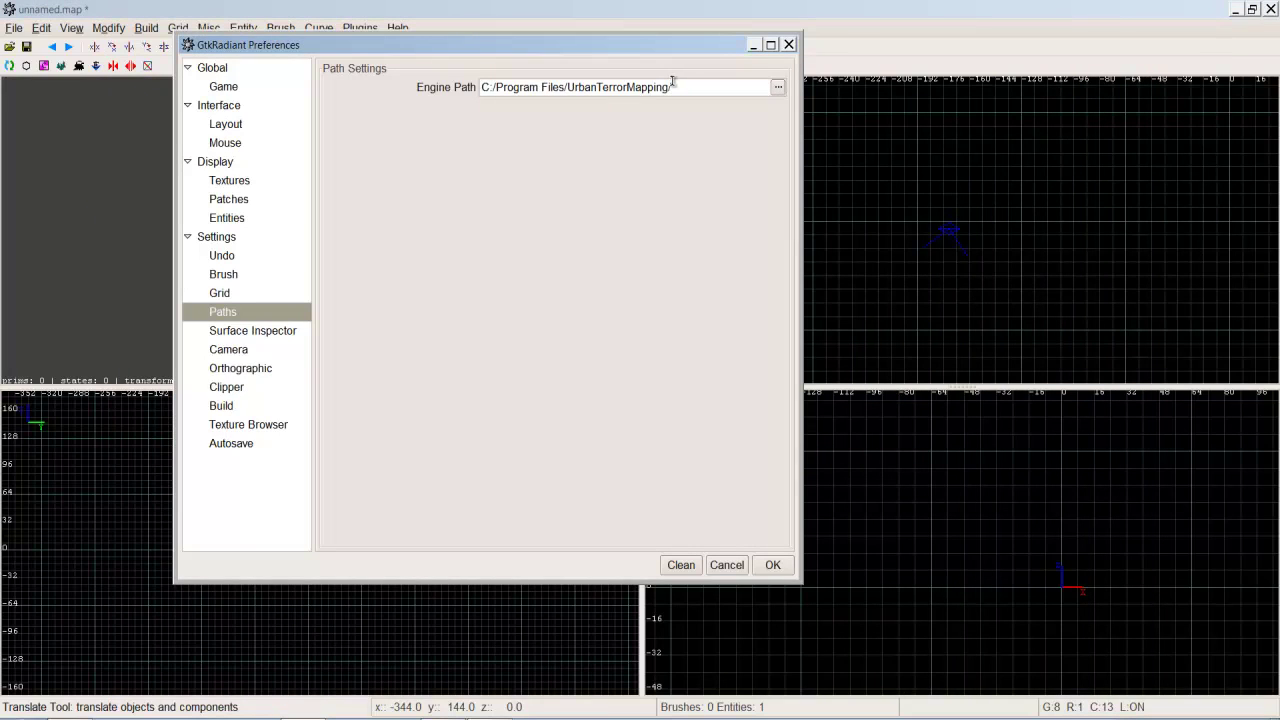
pyautogui.click(258, 331)
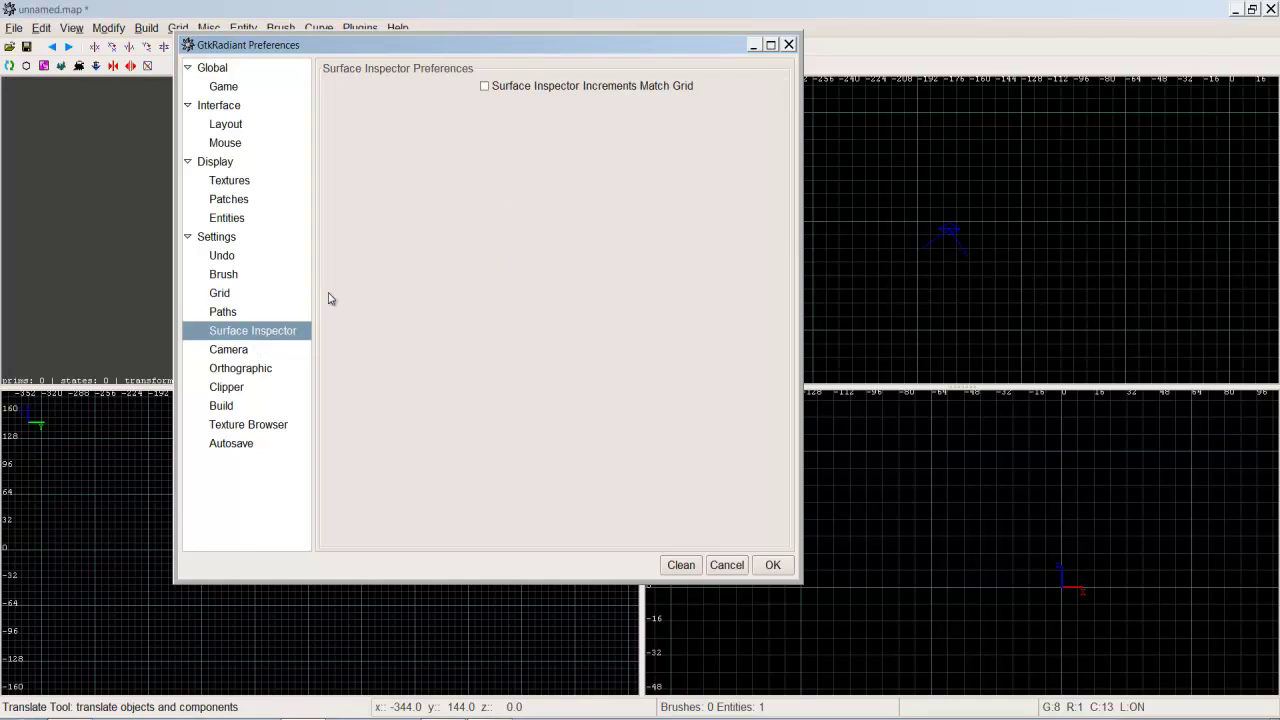
pyautogui.click(250, 351)
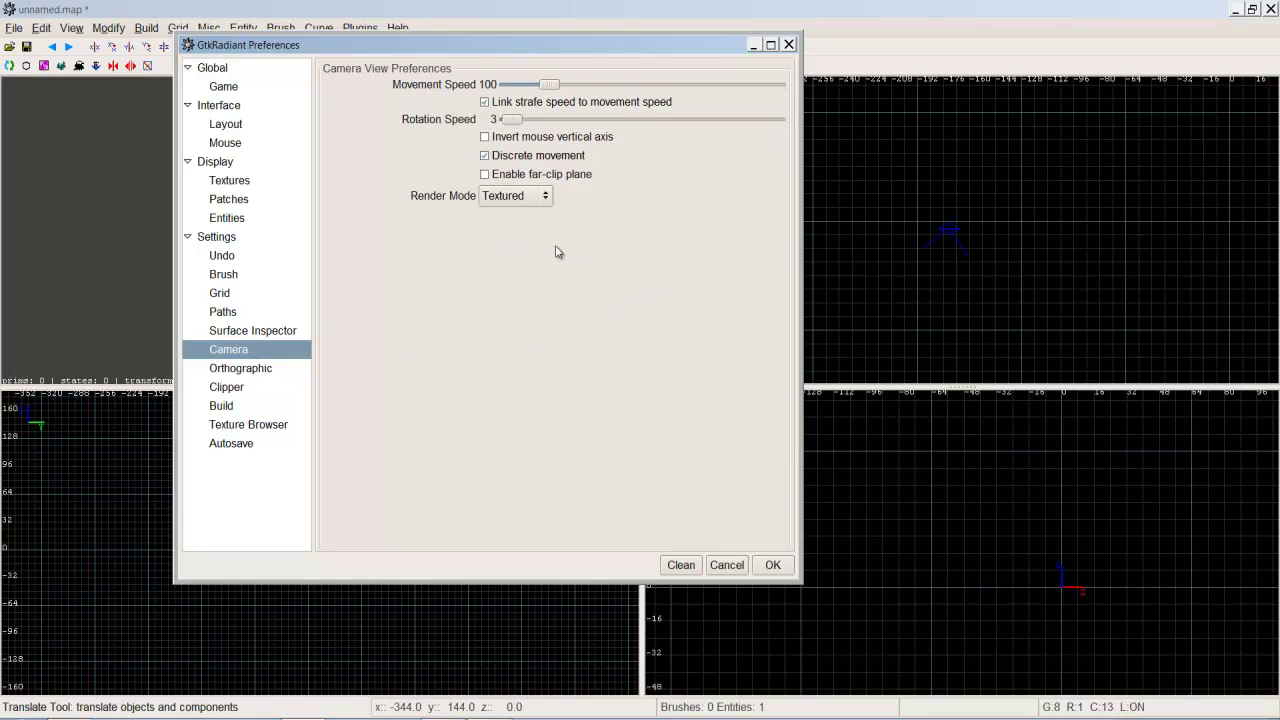
pyautogui.click(541, 176)
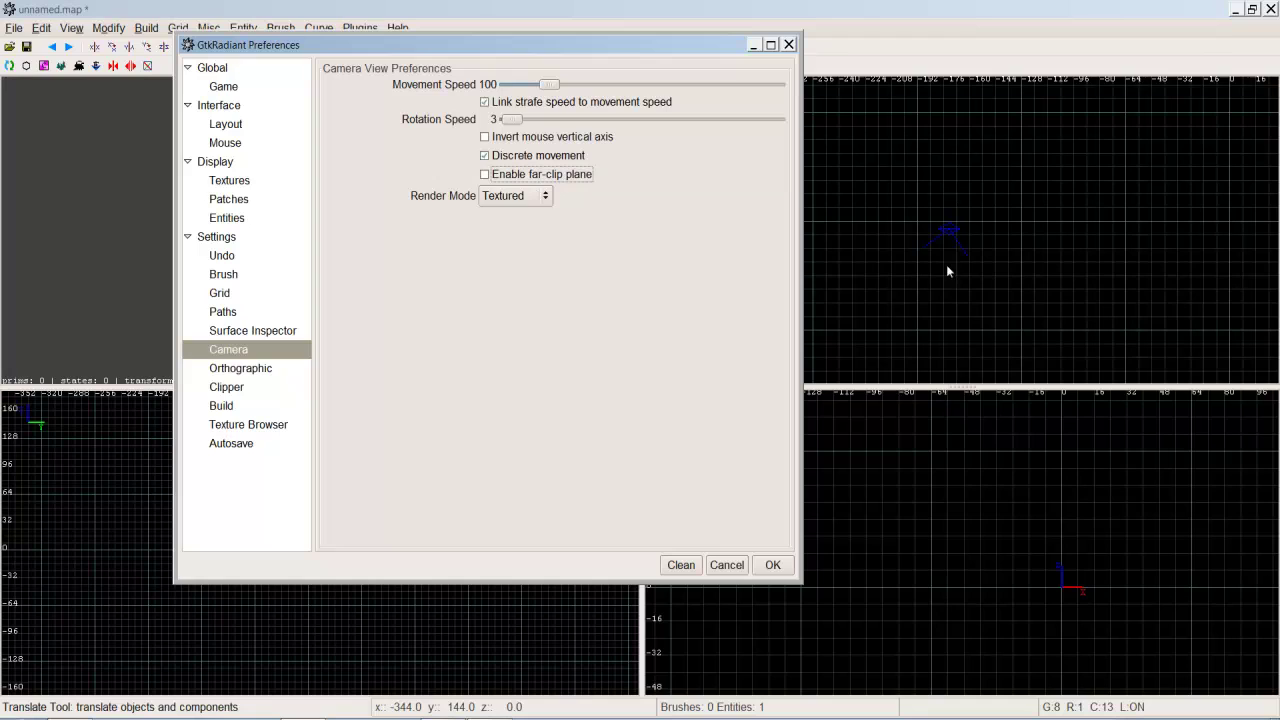
pyautogui.click(220, 370)
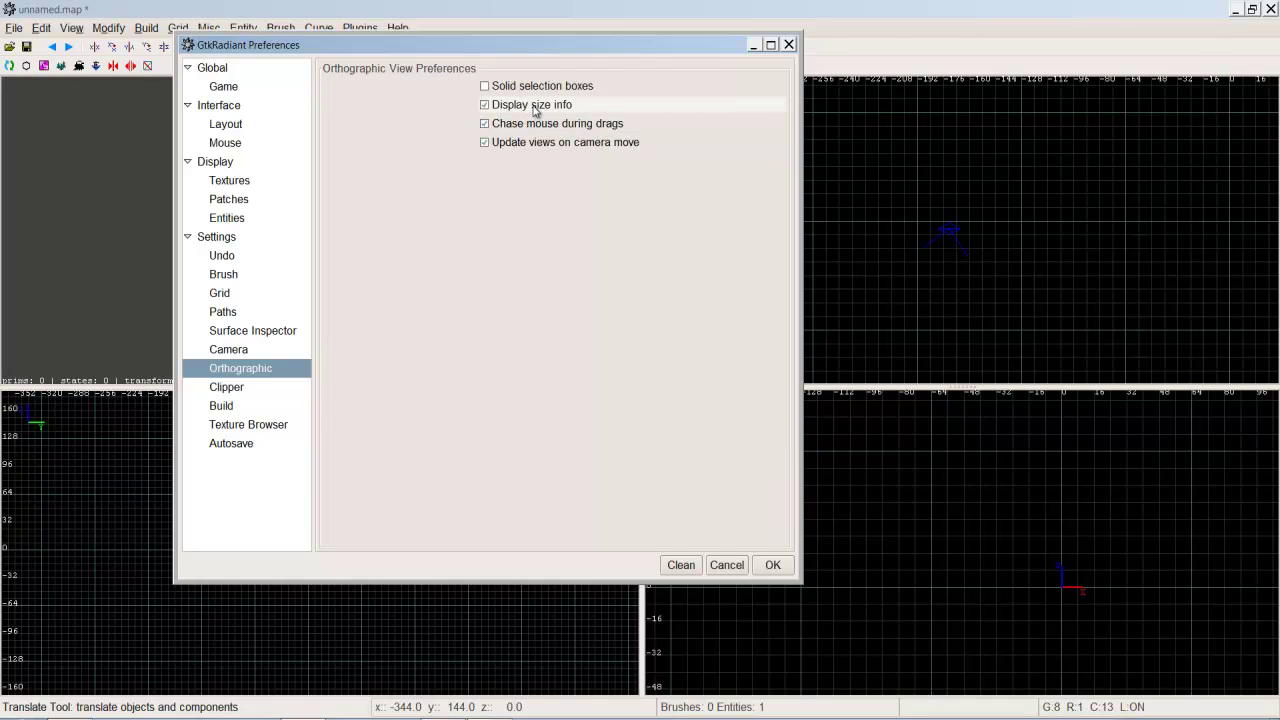
# Step: Show the Clipper preferences page, where the clipper tool uses caulk
pyautogui.click(1036, 245)
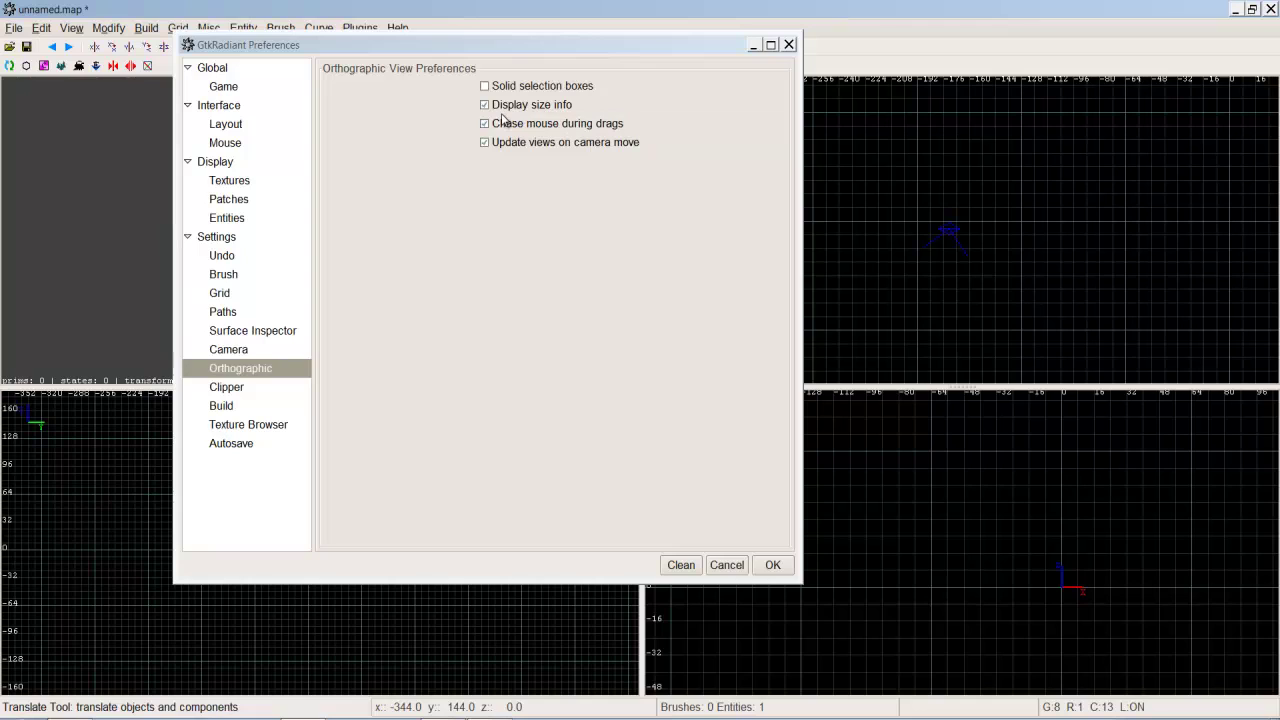
pyautogui.click(238, 387)
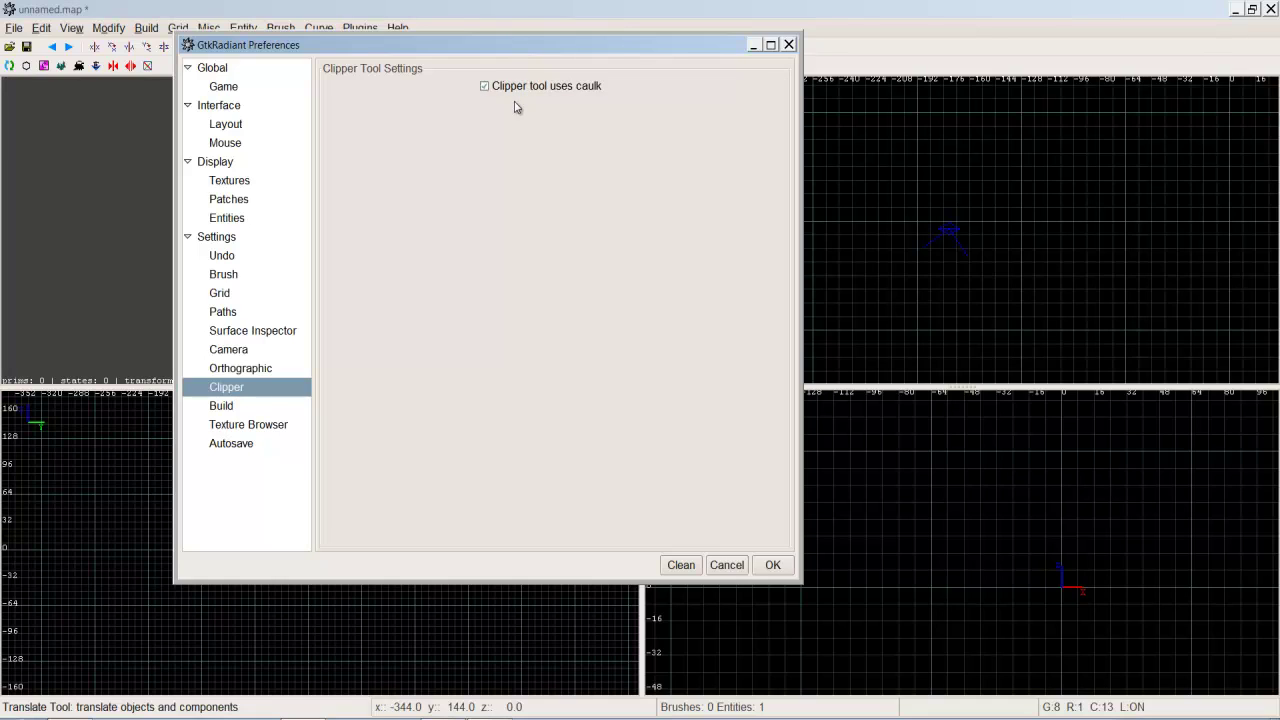
# Step: Review Build settings, then Texture Browser: 50% thumbnails, mousewheel increment 64, no startup shaders
pyautogui.click(238, 405)
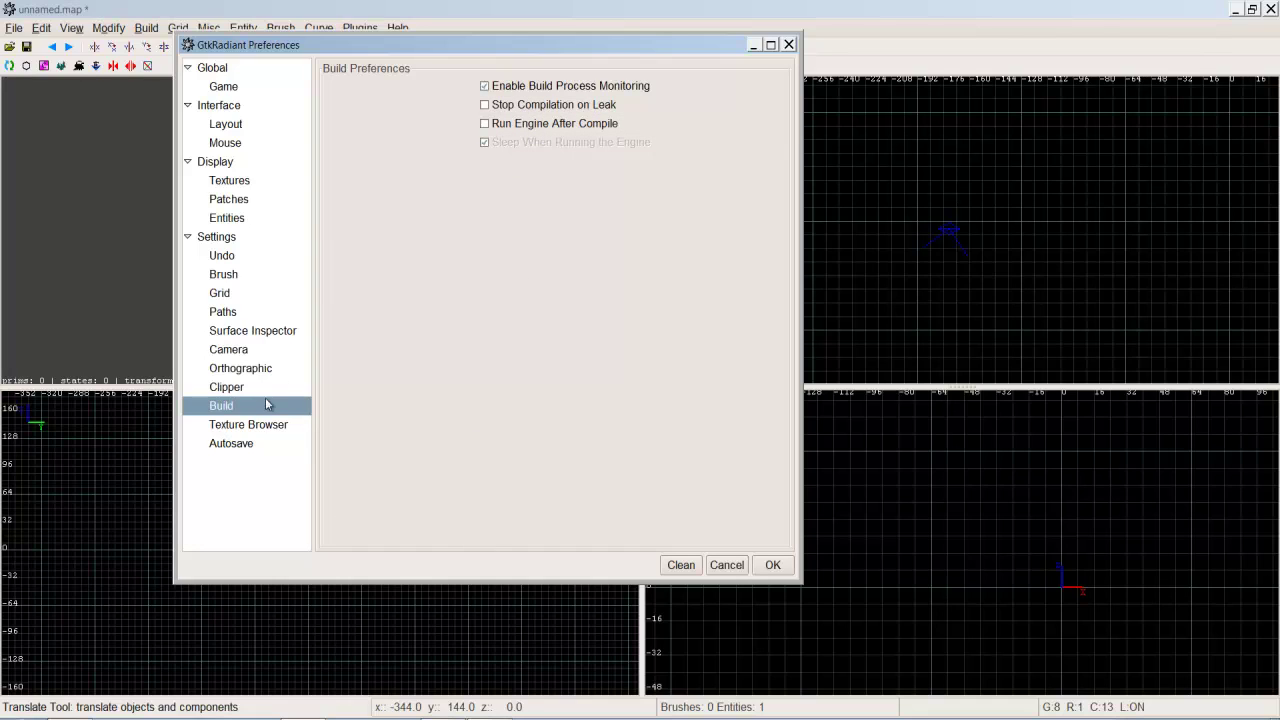
pyautogui.click(282, 426)
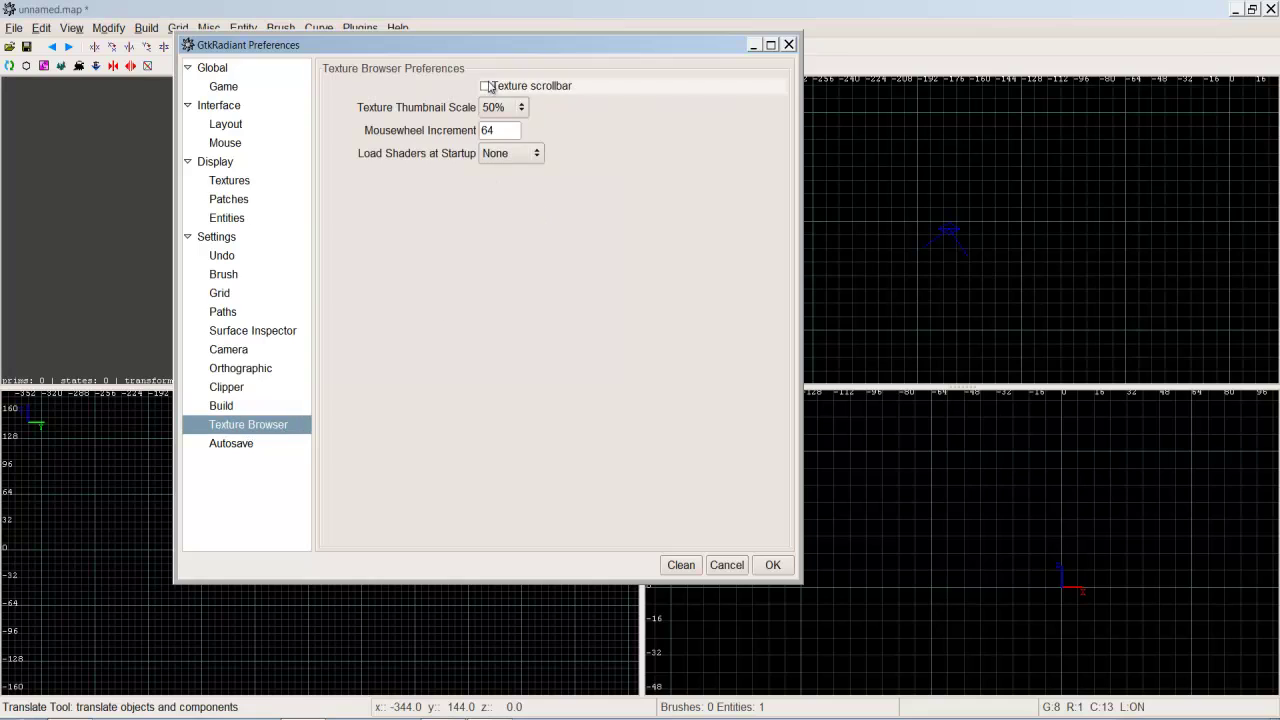
pyautogui.click(500, 112)
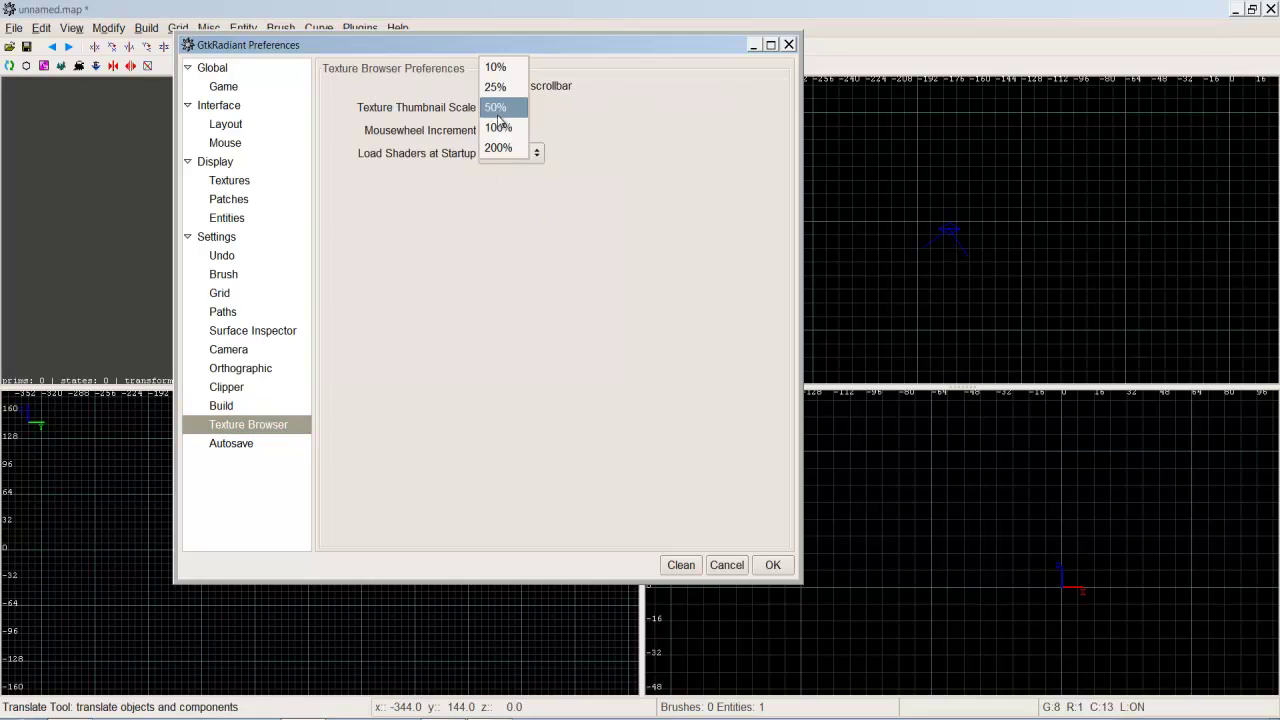
pyautogui.click(566, 122)
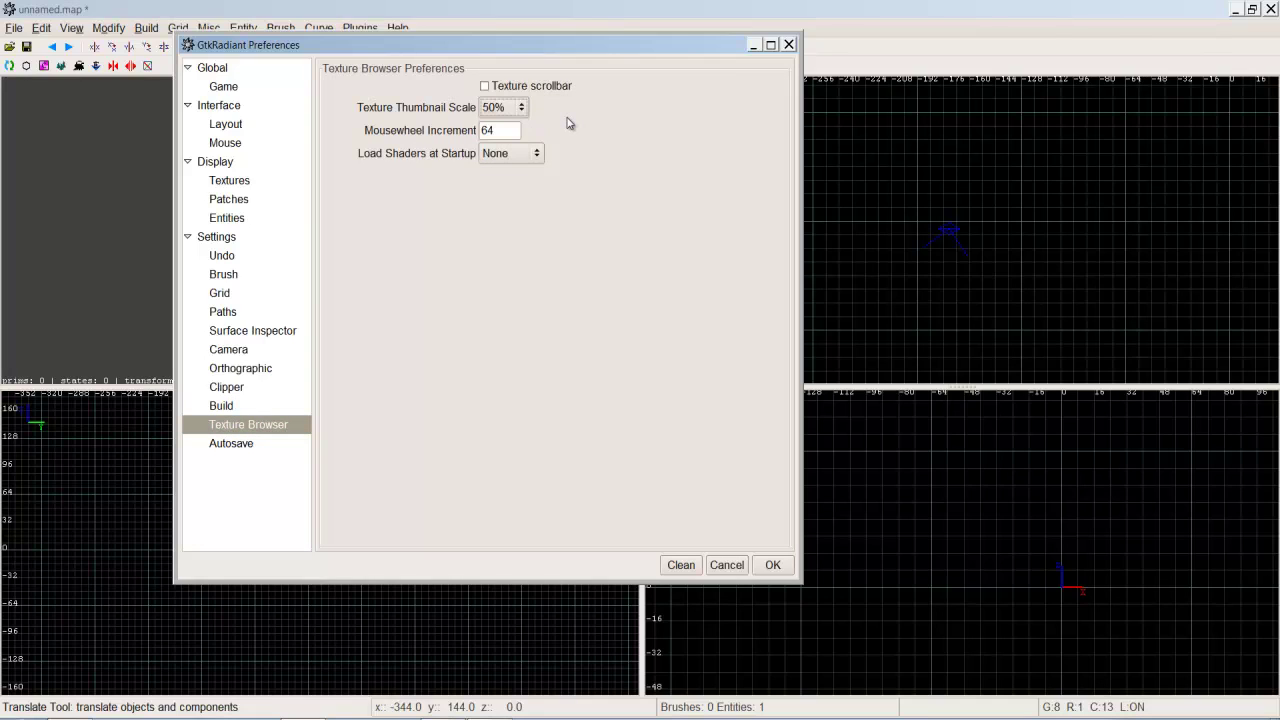
pyautogui.click(513, 151)
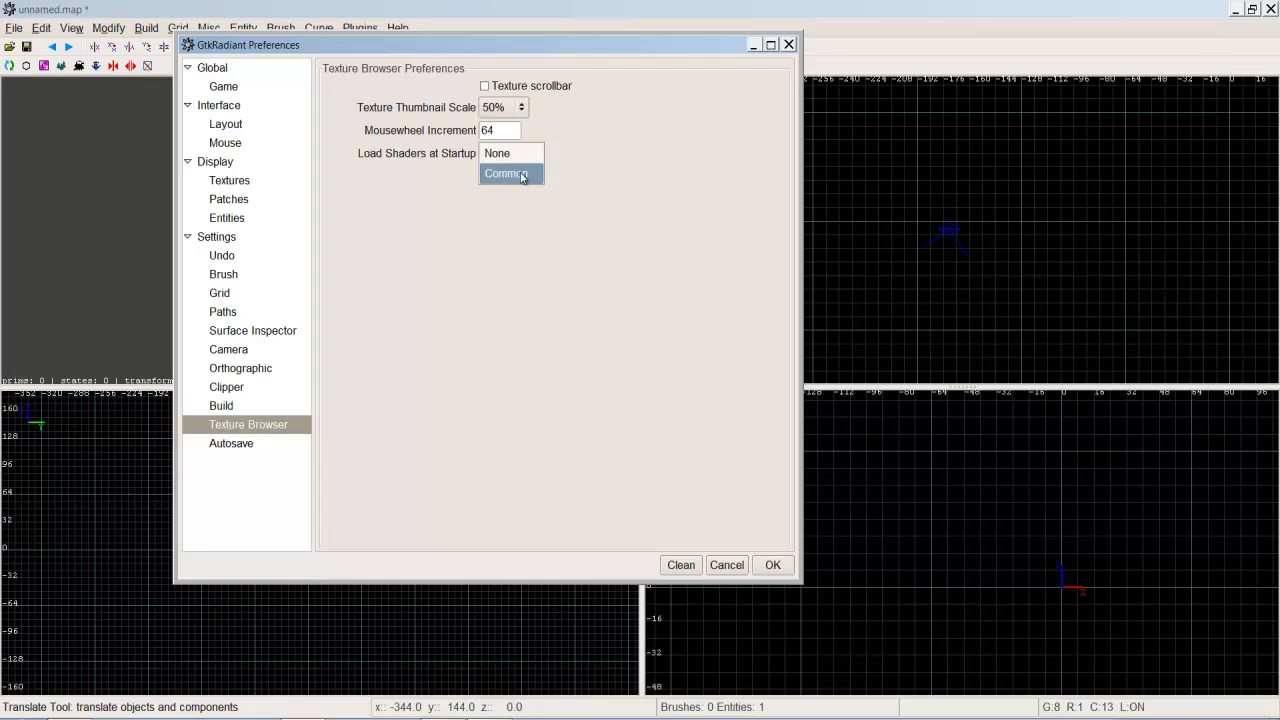
pyautogui.click(571, 161)
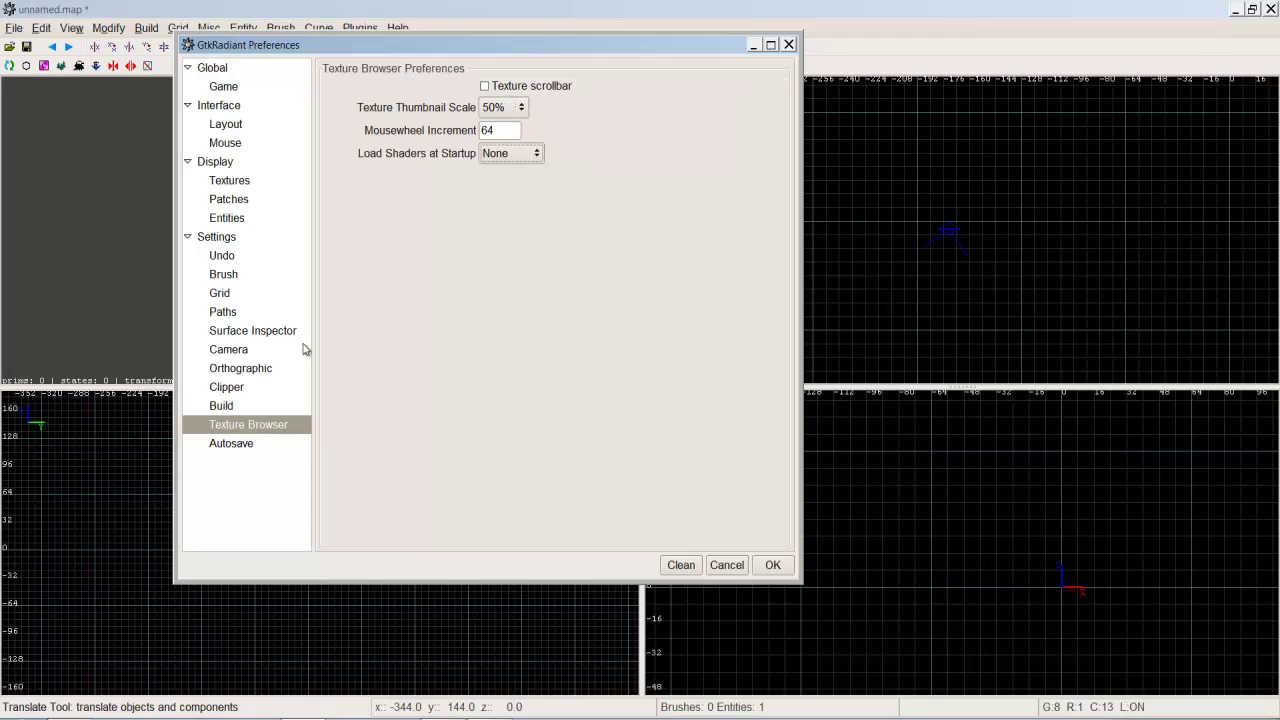
# Step: Review Autosave, enabled every 5 minutes, and confirm the Preferences with OK
pyautogui.click(238, 447)
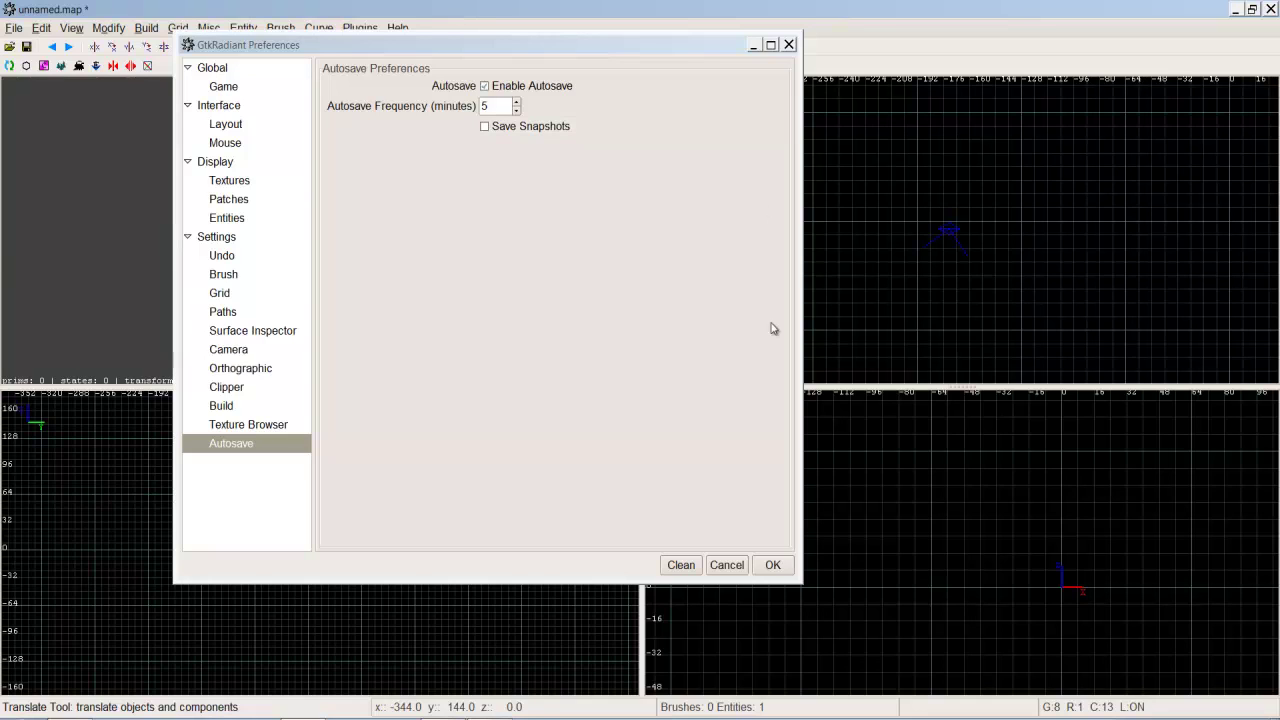
pyautogui.click(778, 563)
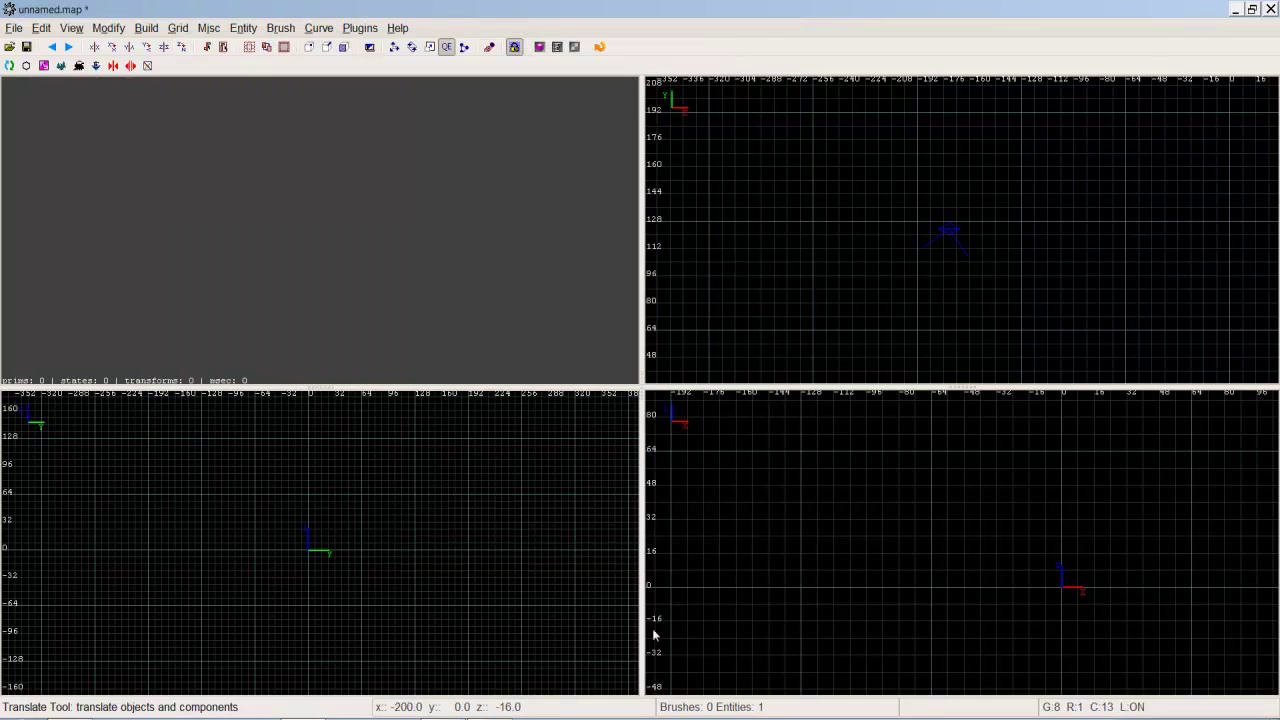